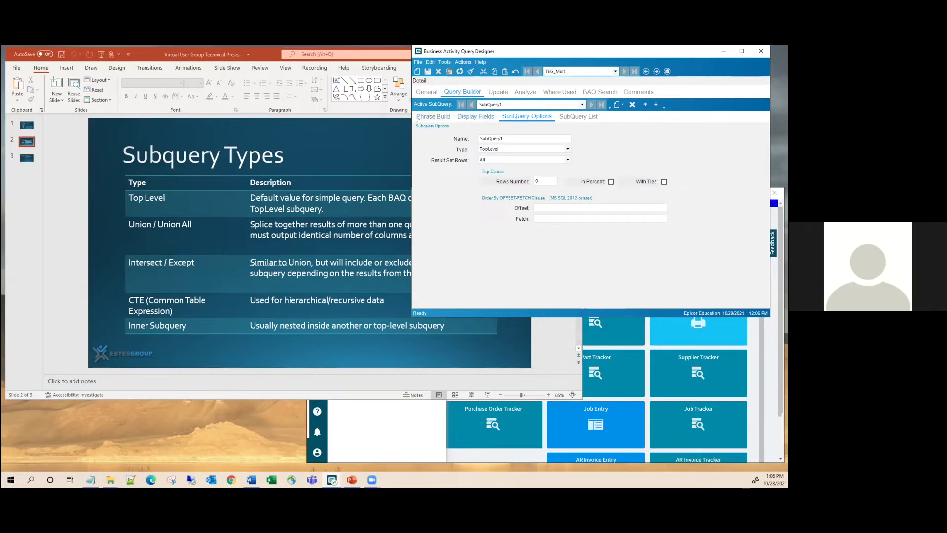
# - Find the Erp.Part table and place it on the query canvas of SubQuery1
pyautogui.click(432, 117)
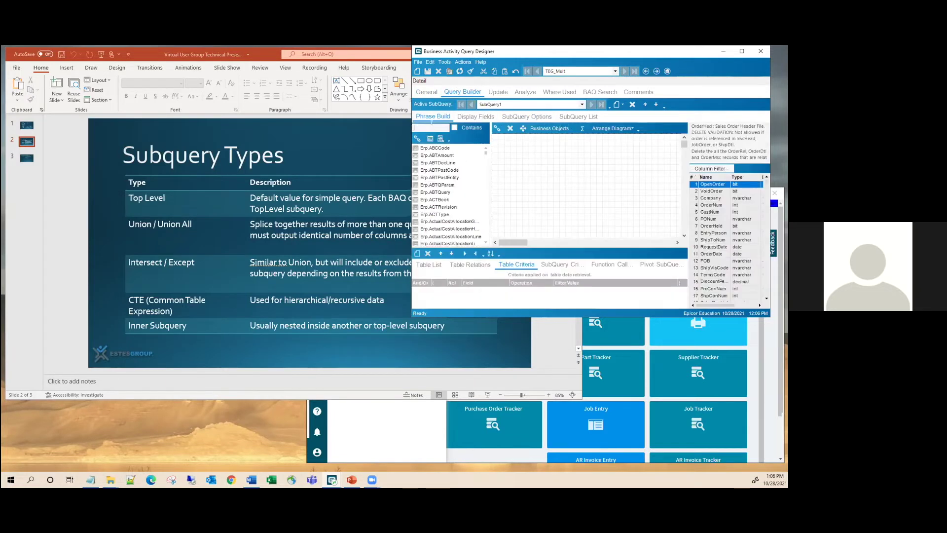
pyautogui.write('part')
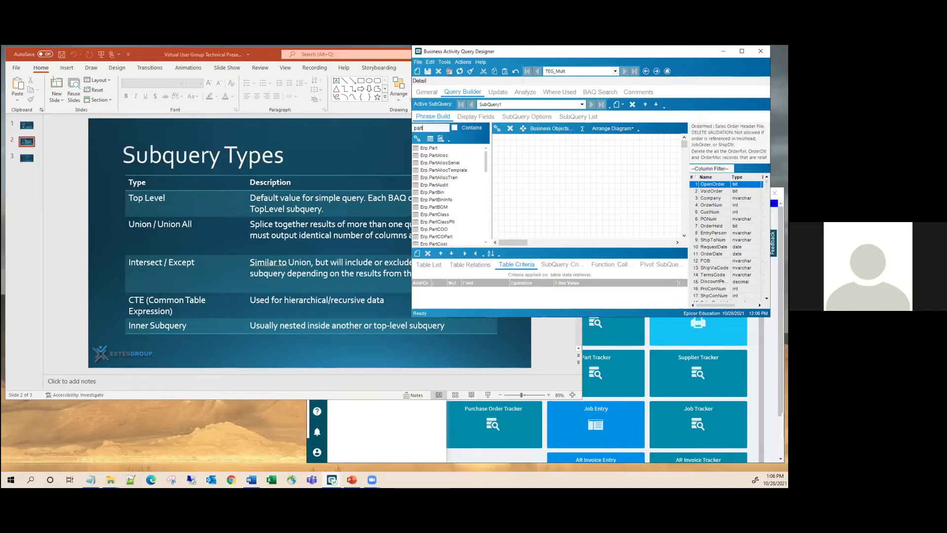
pyautogui.click(476, 148)
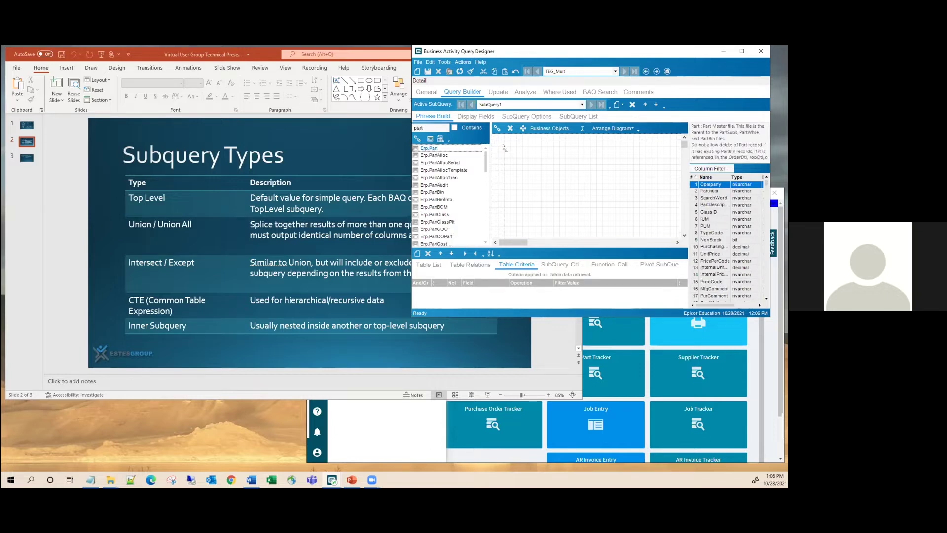
pyautogui.moveTo(503, 146); pyautogui.dragTo(533, 137)
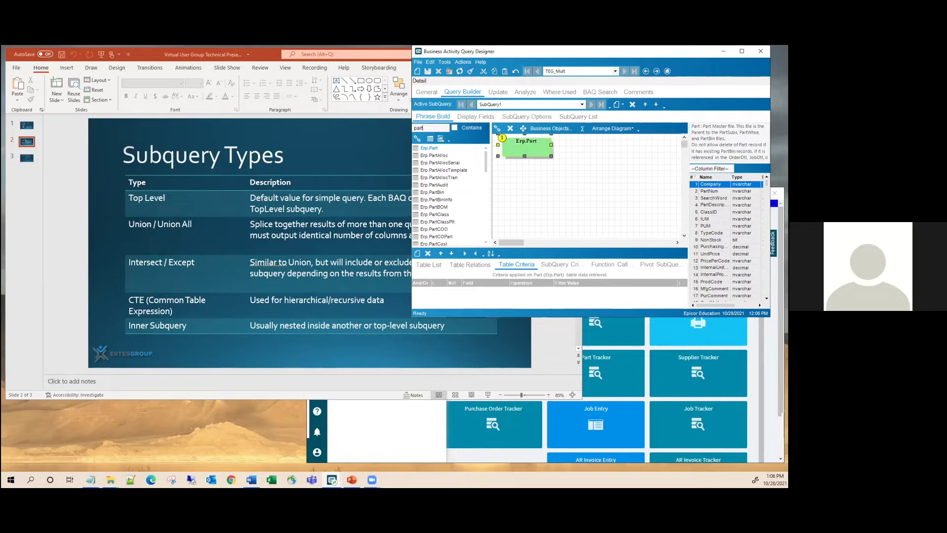
# - Add the Erp.PartRev table beside Erp.Part and check the table relation joining them
pyautogui.write('r')
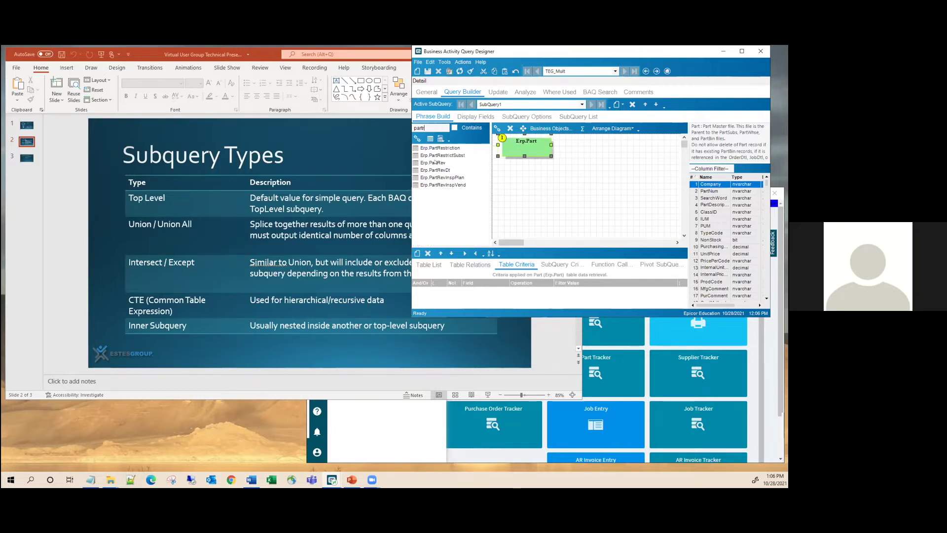
pyautogui.moveTo(435, 162); pyautogui.dragTo(563, 151)
pyautogui.click(557, 149)
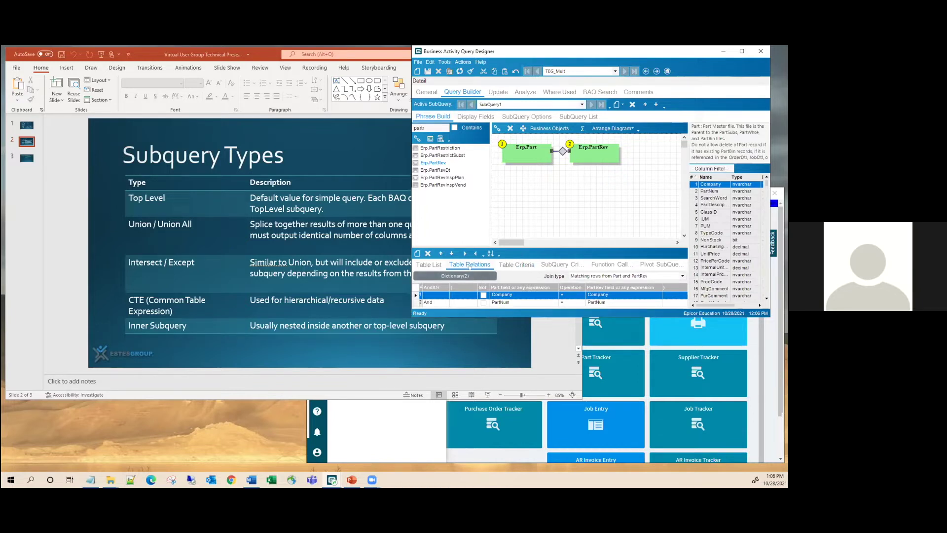
pyautogui.moveTo(523, 247); pyautogui.dragTo(524, 239)
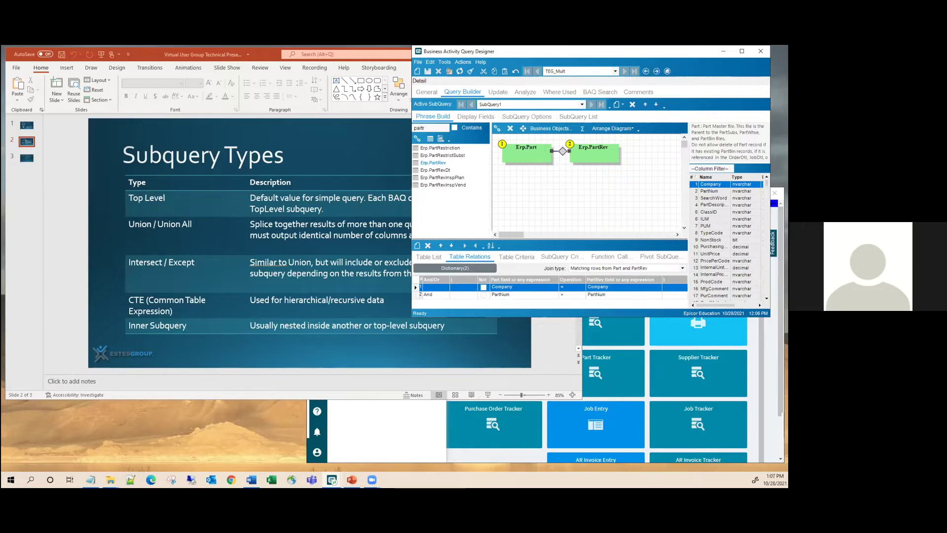
# - Add PartNum and PartDescription from the Part table to SubQuery1's display columns
pyautogui.click(473, 117)
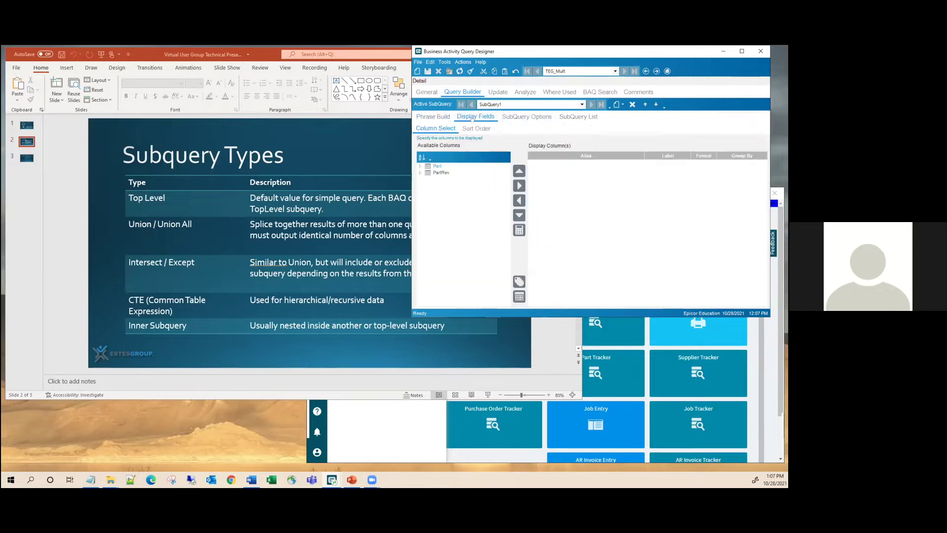
pyautogui.click(419, 166)
pyautogui.doubleClick(450, 179)
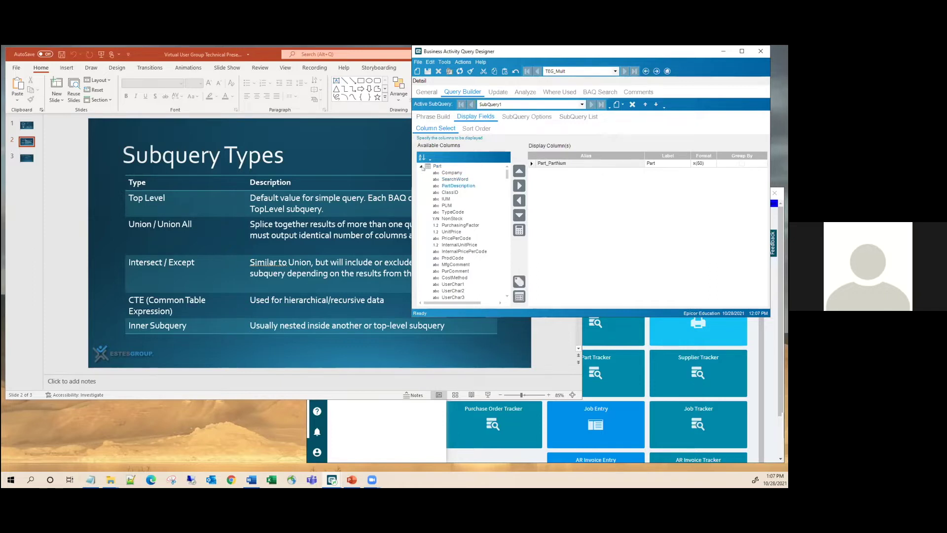
# - Add RevisionNum, RevShortDesc, RevDescription, Approved, ApprovedDate and ApprovedBy from PartRev to the display columns
pyautogui.click(420, 167)
pyautogui.click(421, 173)
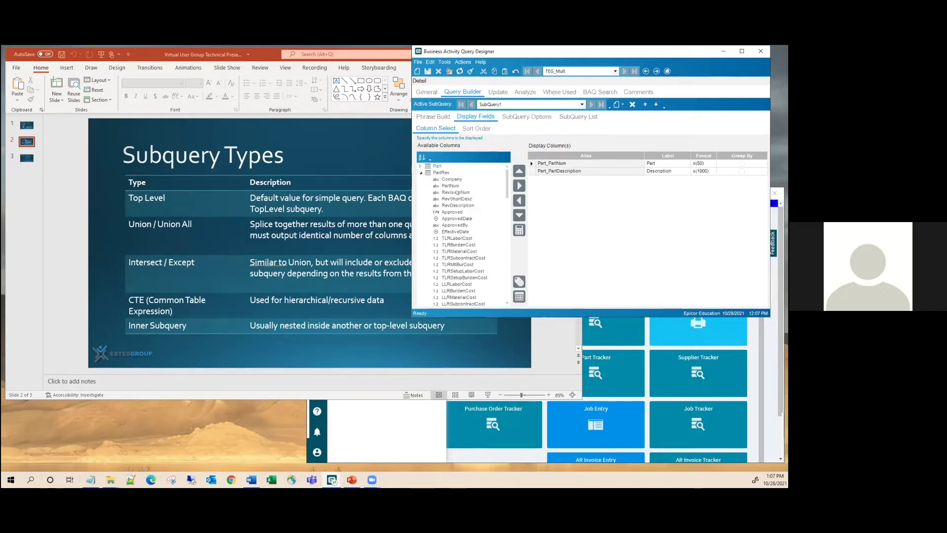
pyautogui.doubleClick(458, 192)
pyautogui.doubleClick(457, 193)
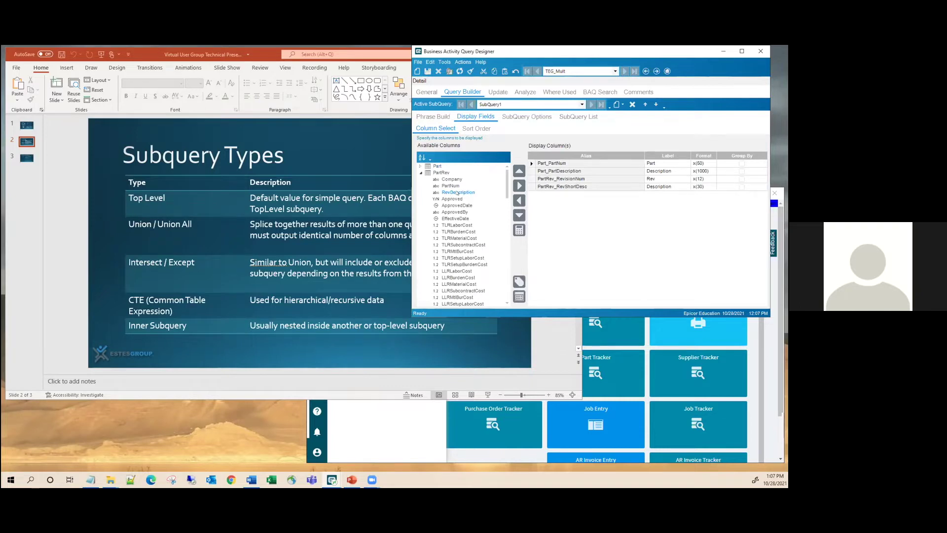
pyautogui.doubleClick(457, 192)
pyautogui.doubleClick(457, 193)
pyautogui.doubleClick(457, 192)
pyautogui.doubleClick(458, 193)
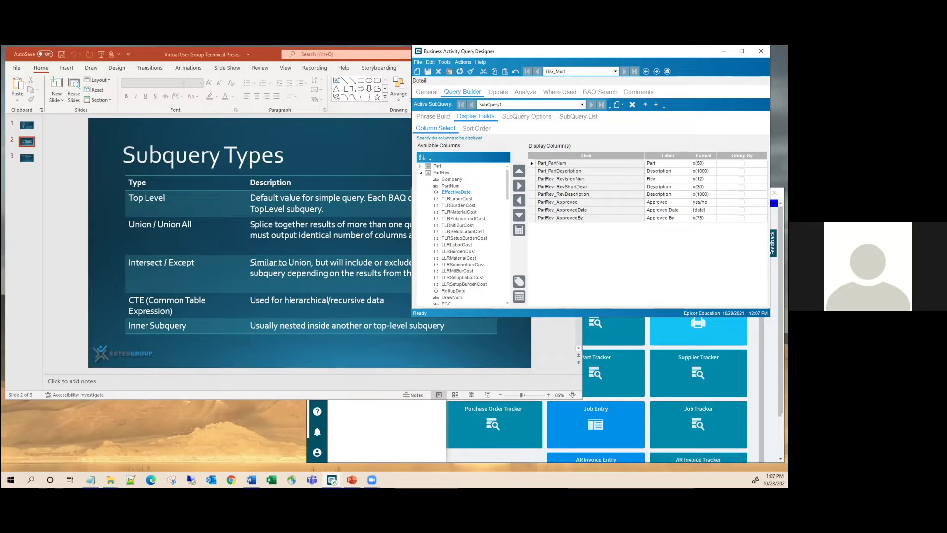
# - Test the query to view the part and revision rows it returns
pyautogui.click(525, 92)
pyautogui.click(475, 303)
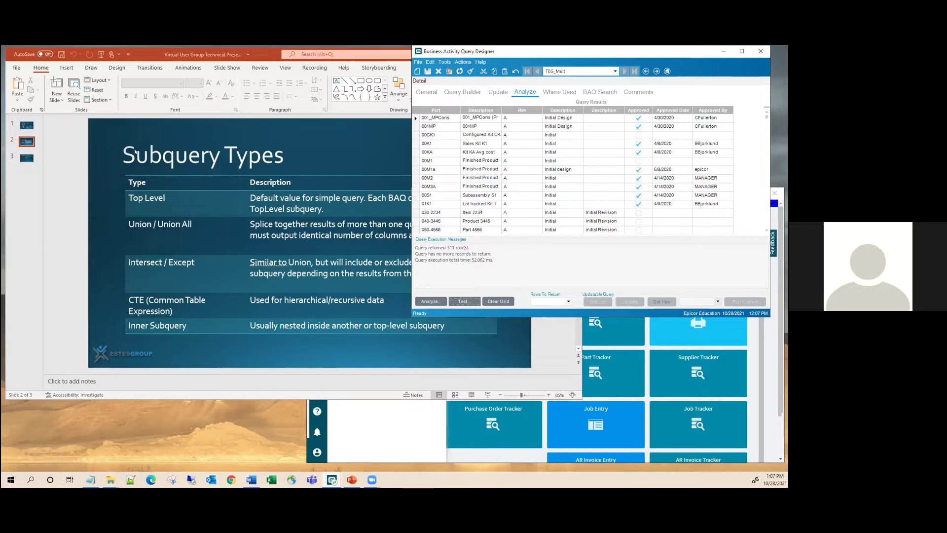
pyautogui.click(463, 91)
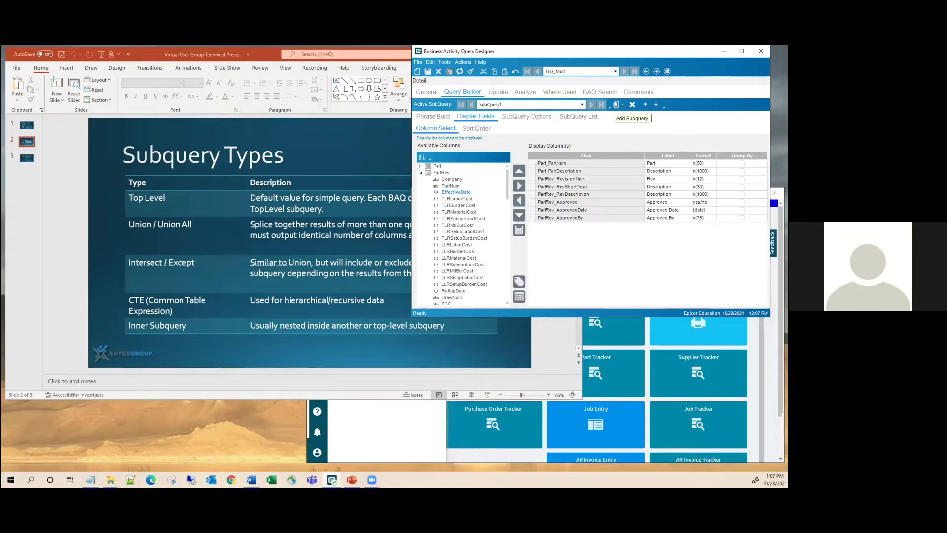
# - Add a second subquery and review its type and other subquery options
pyautogui.click(616, 104)
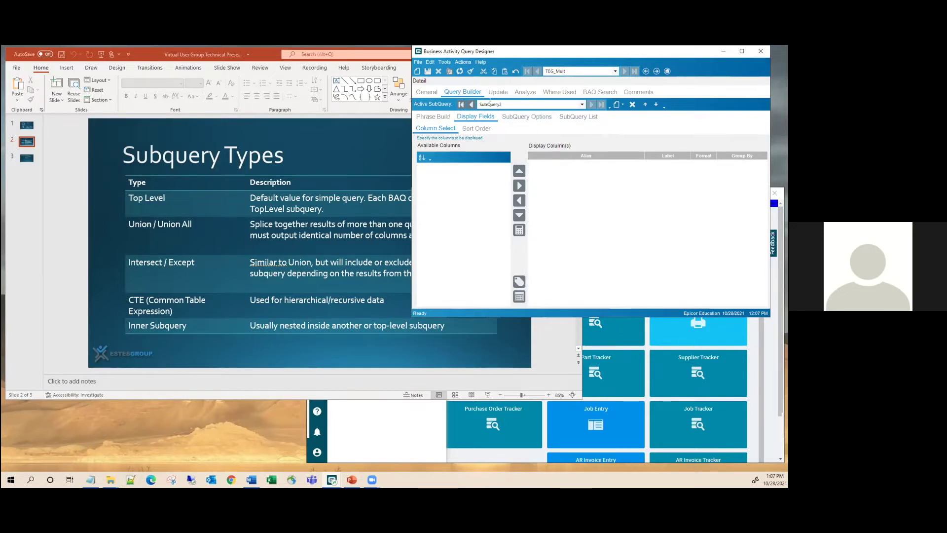
pyautogui.click(518, 116)
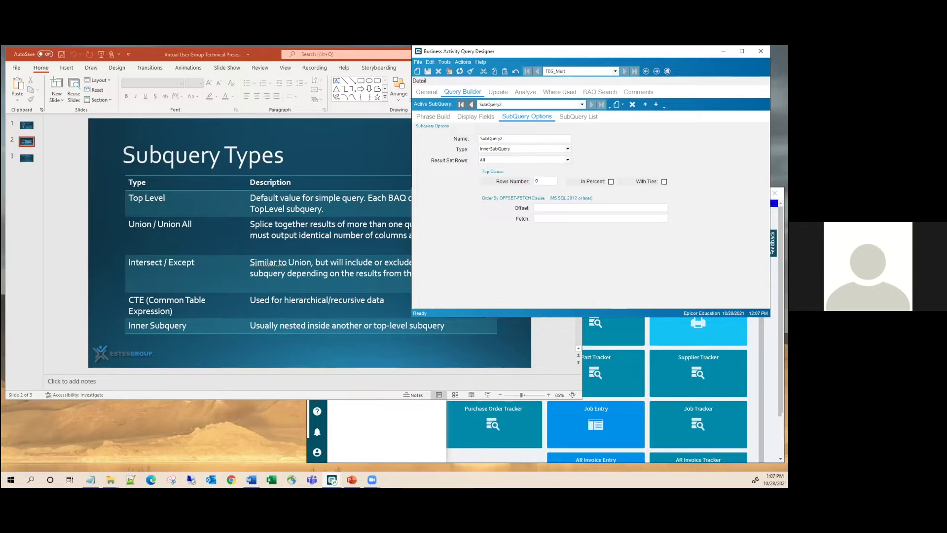
pyautogui.click(481, 116)
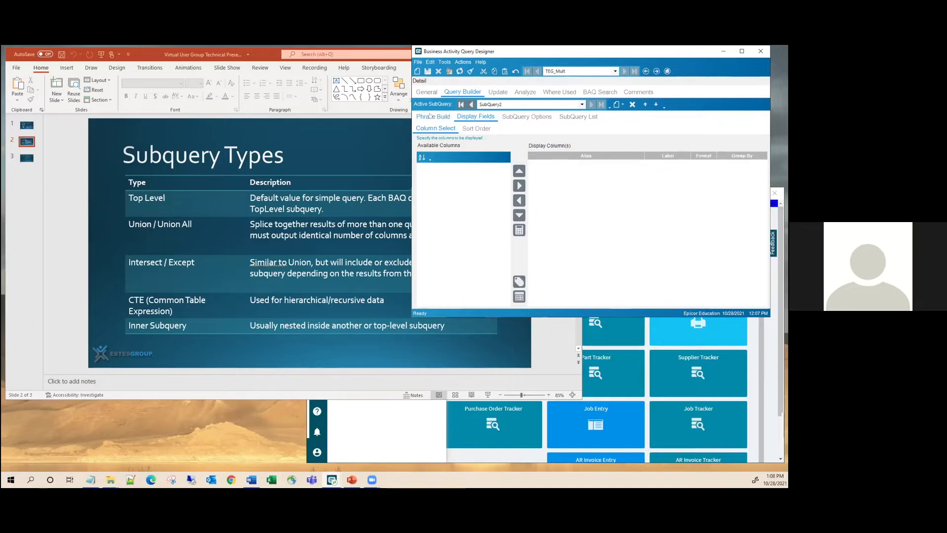
# - Add the Erp.PartRev table to SubQuery2 with the table alias PartRev1
pyautogui.click(430, 116)
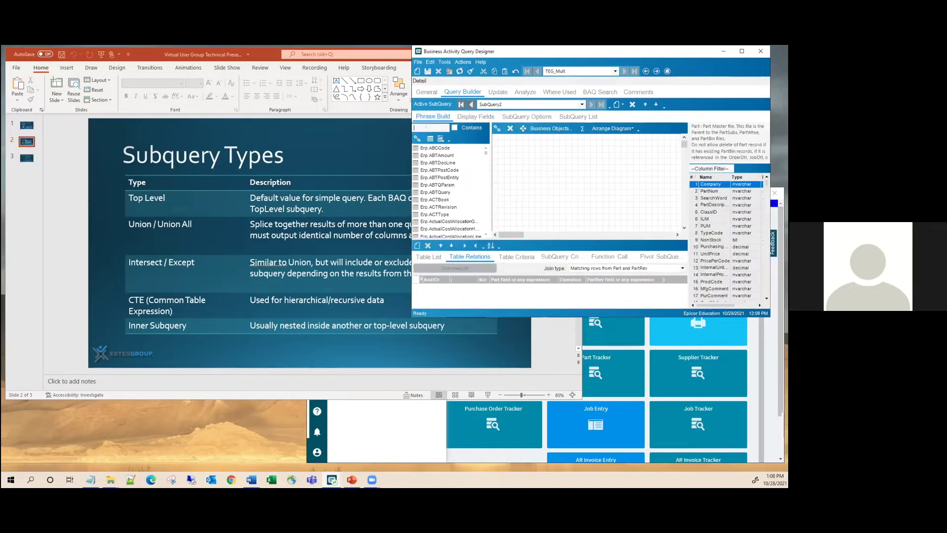
pyautogui.write('p')
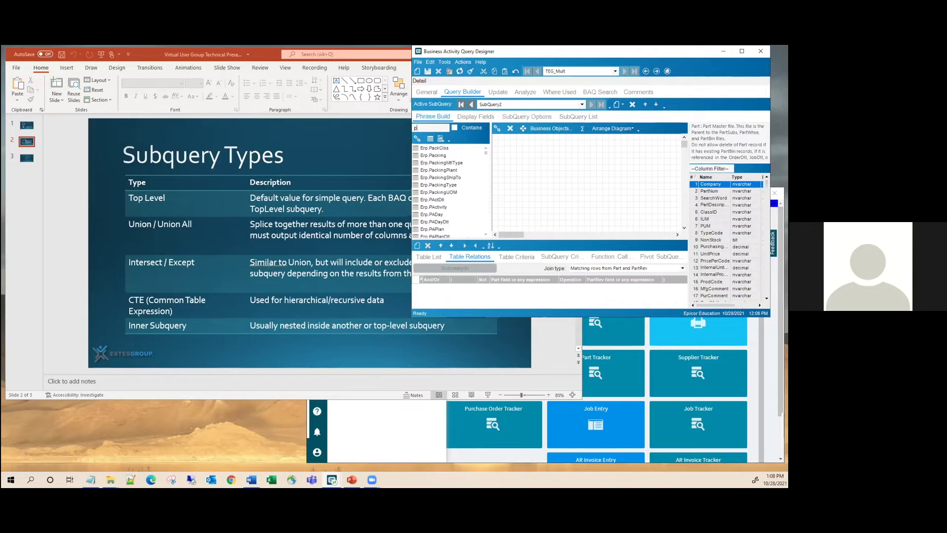
pyautogui.write('artr')
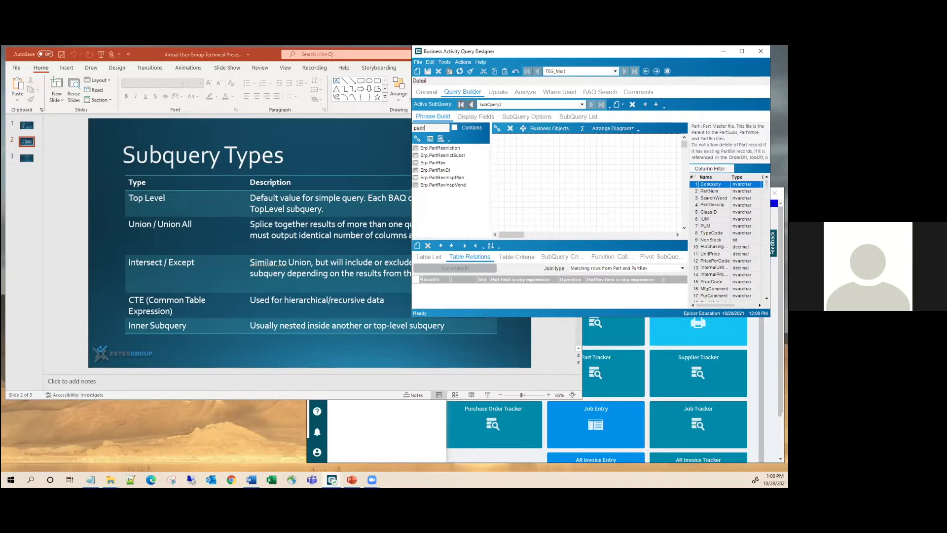
pyautogui.click(441, 162)
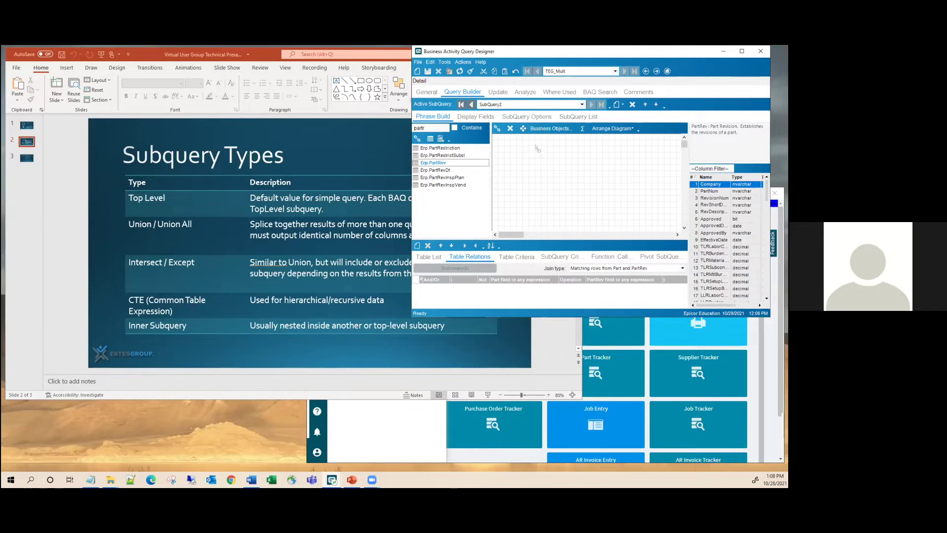
pyautogui.moveTo(530, 148); pyautogui.dragTo(530, 148)
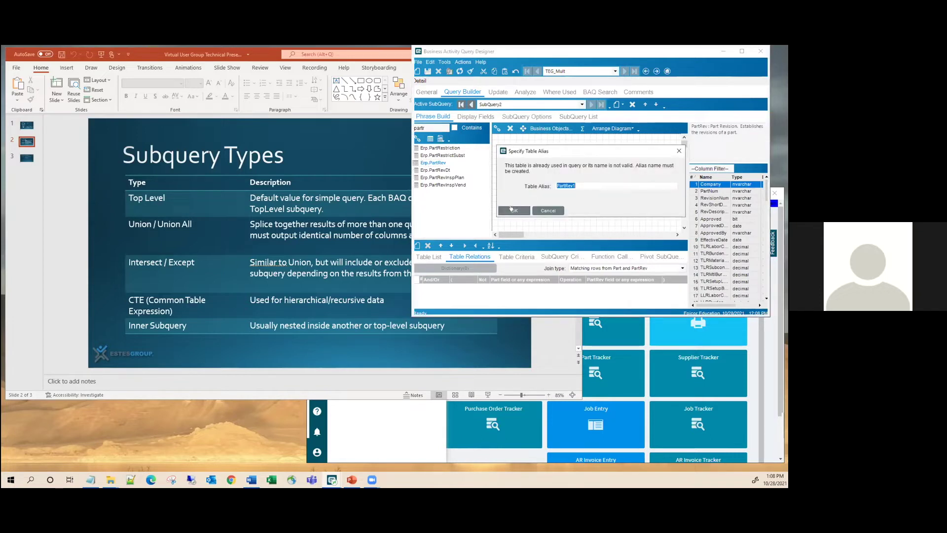
pyautogui.click(514, 210)
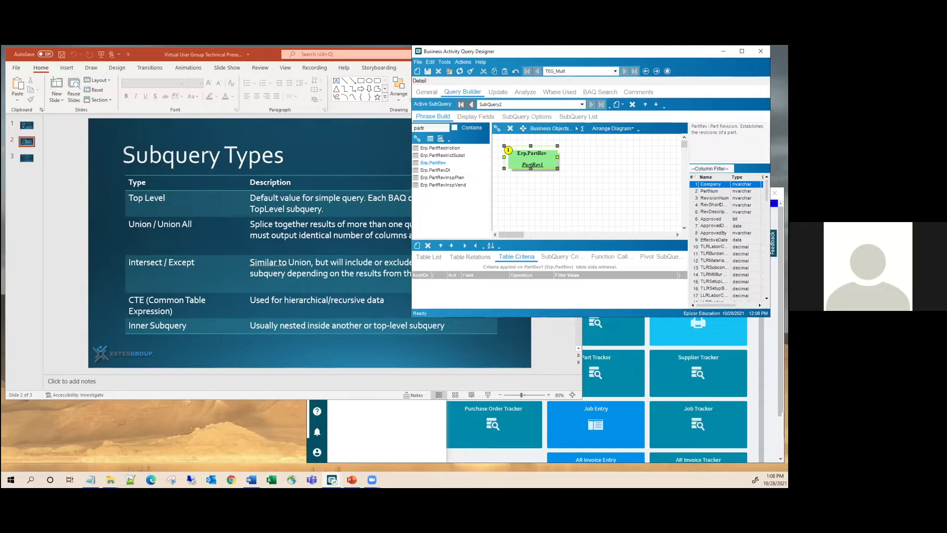
# - Maximize the query designer and add a table criterion on PartRev1 requiring Approved to equal the constant true
pyautogui.click(742, 51)
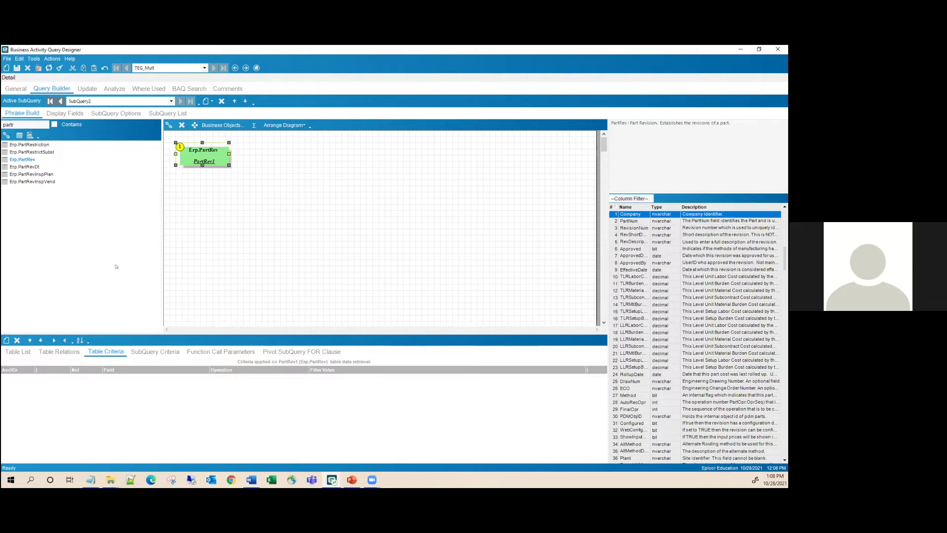
pyautogui.click(6, 340)
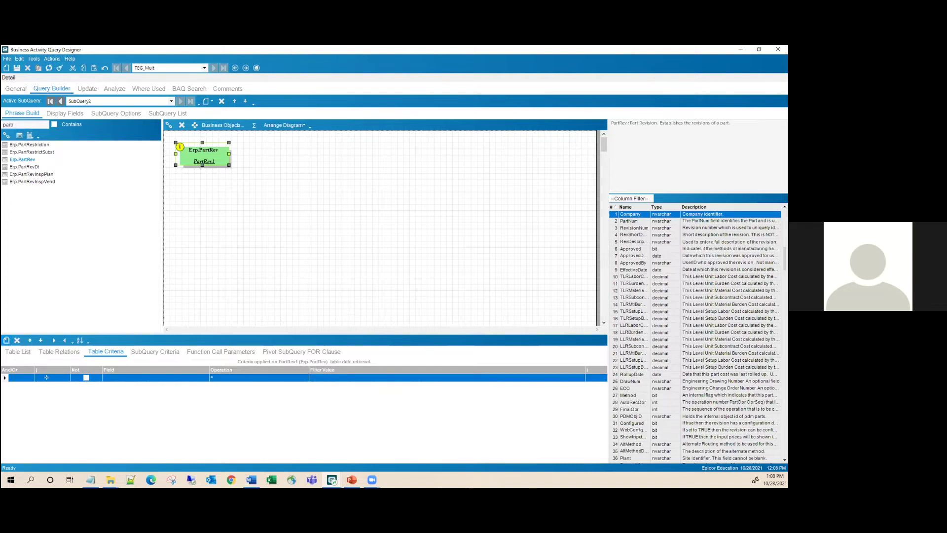
pyautogui.click(204, 377)
pyautogui.click(204, 377)
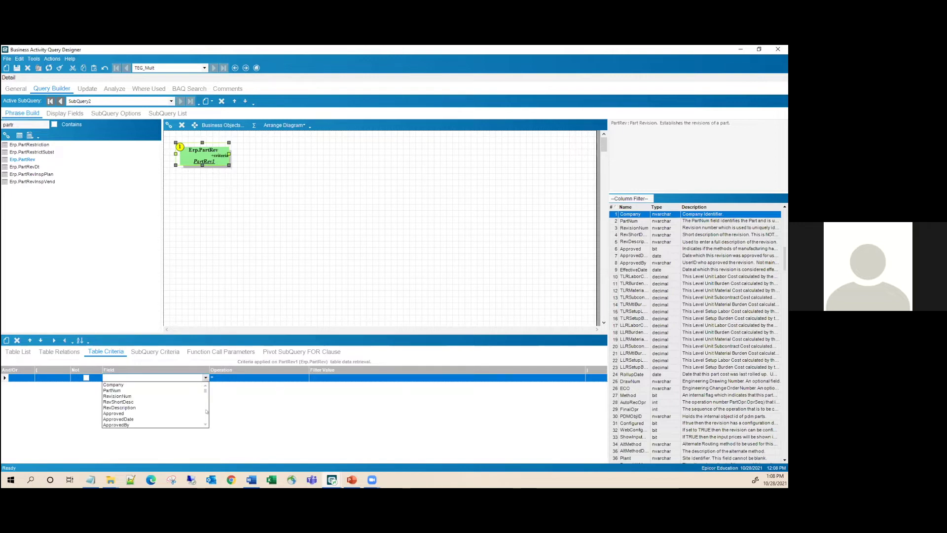
pyautogui.click(195, 414)
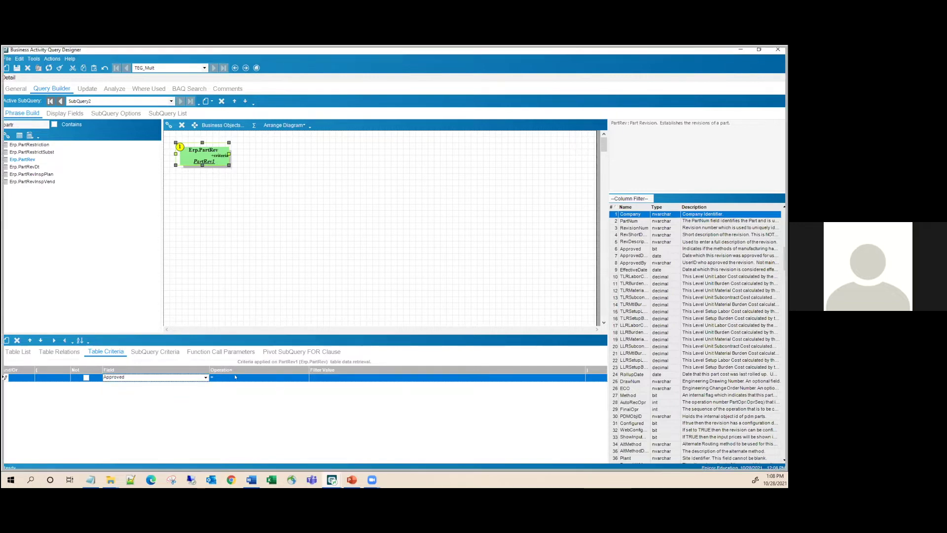
pyautogui.click(320, 378)
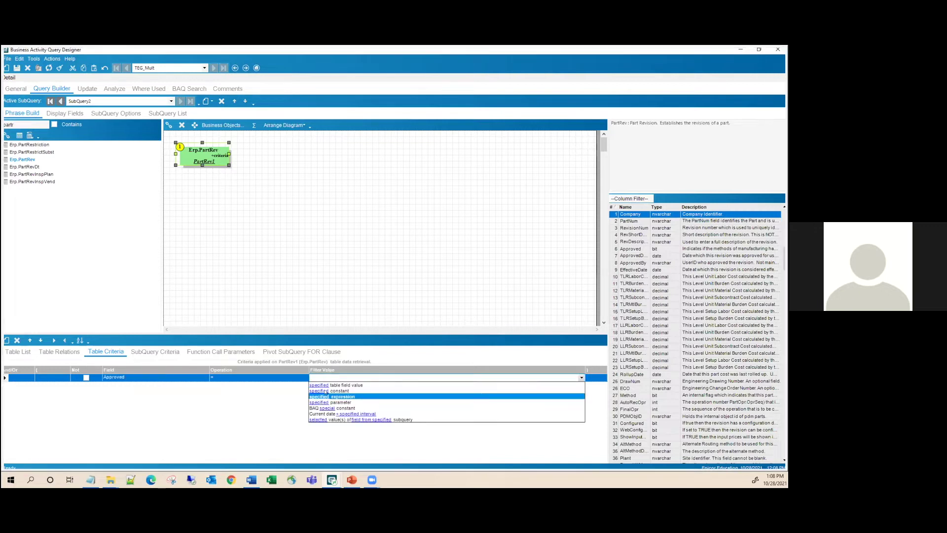
pyautogui.click(345, 391)
pyautogui.click(417, 378)
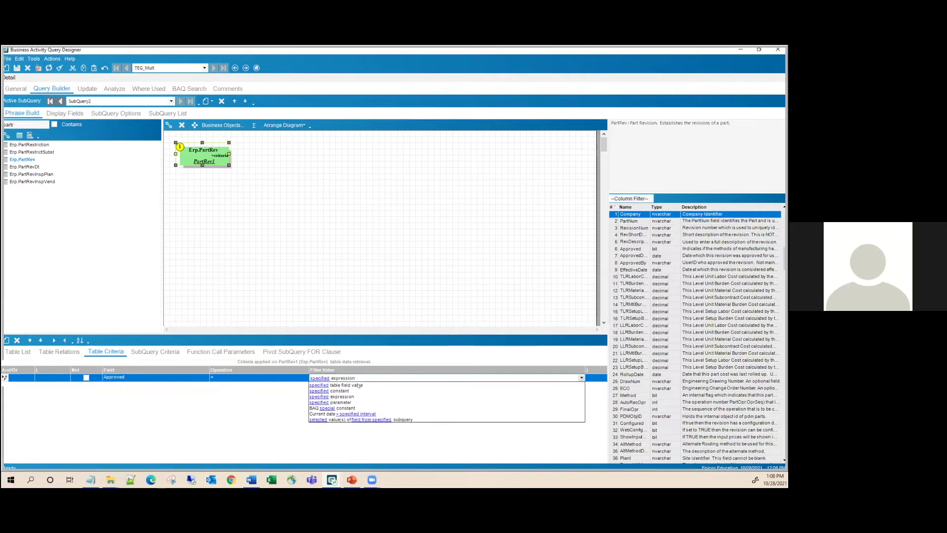
pyautogui.click(328, 384)
pyautogui.write('true')
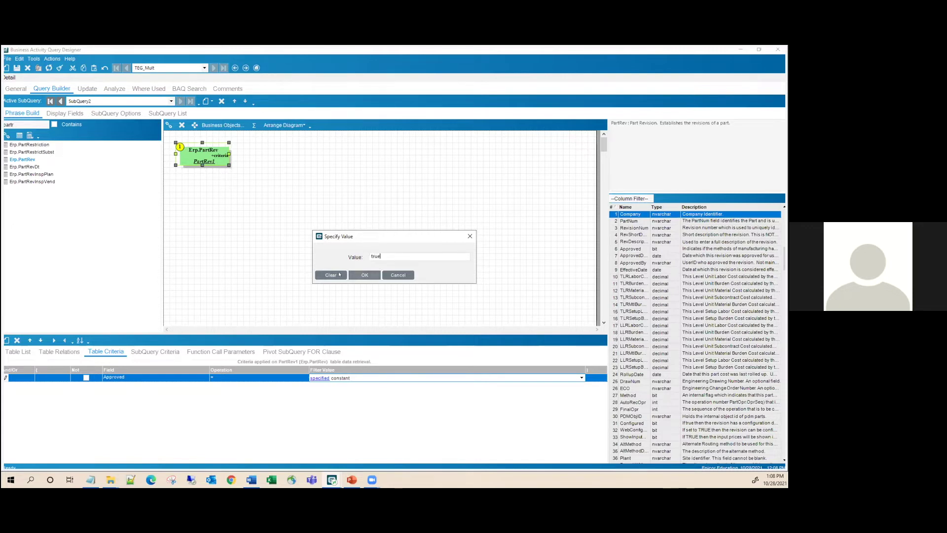
pyautogui.click(363, 275)
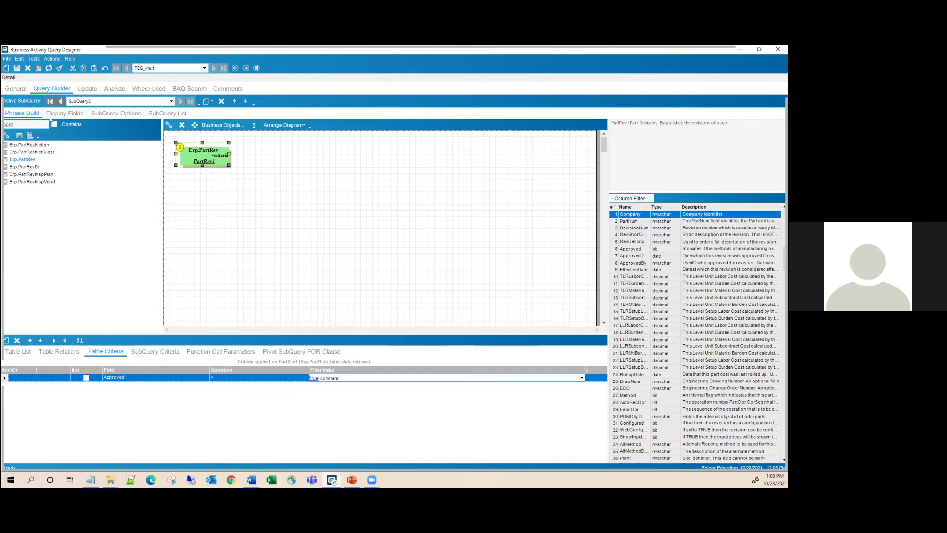
# - Add Company and PartNum from PartRev1 to SubQuery2's display columns
pyautogui.click(64, 113)
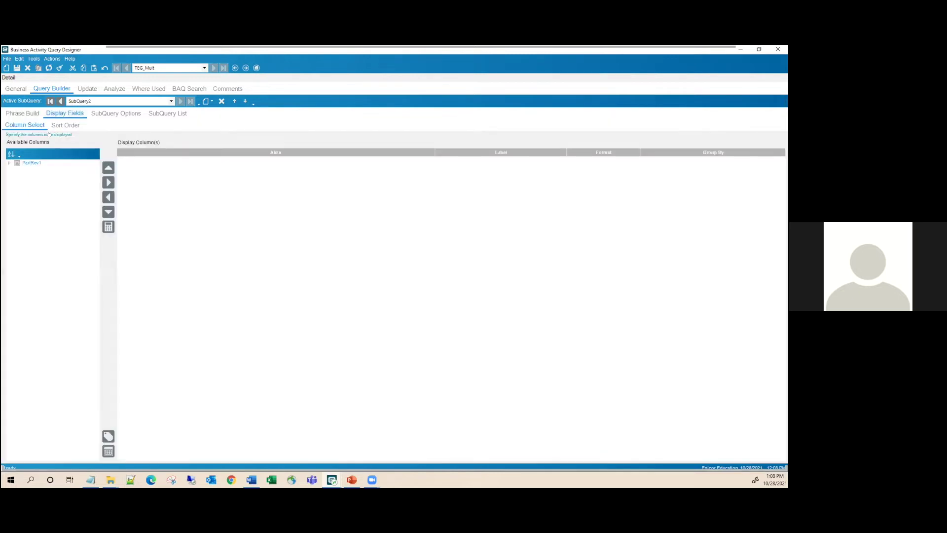
pyautogui.click(10, 162)
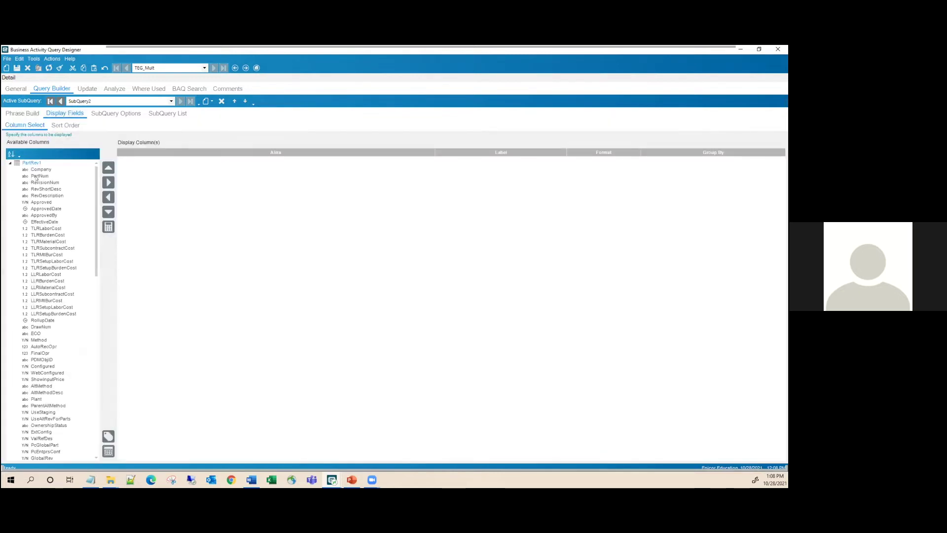
pyautogui.doubleClick(42, 169)
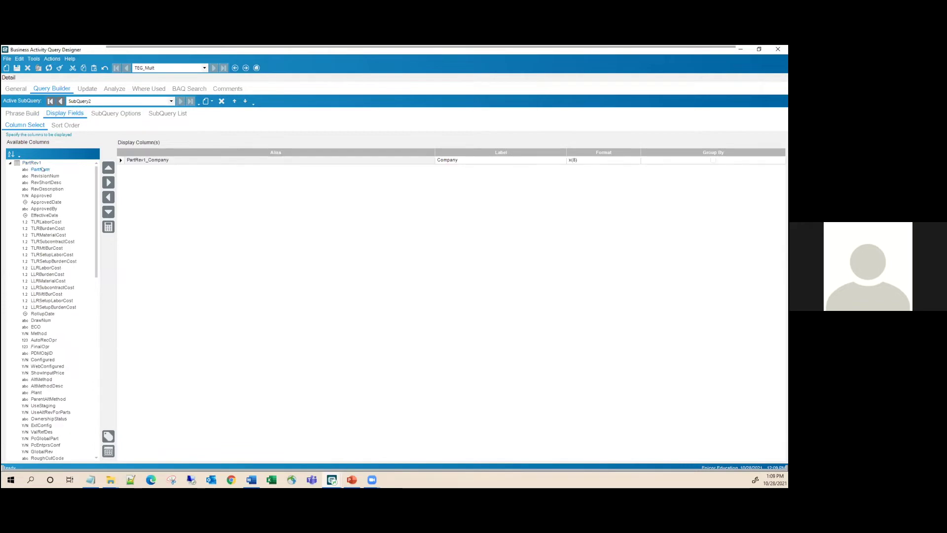
pyautogui.doubleClick(42, 169)
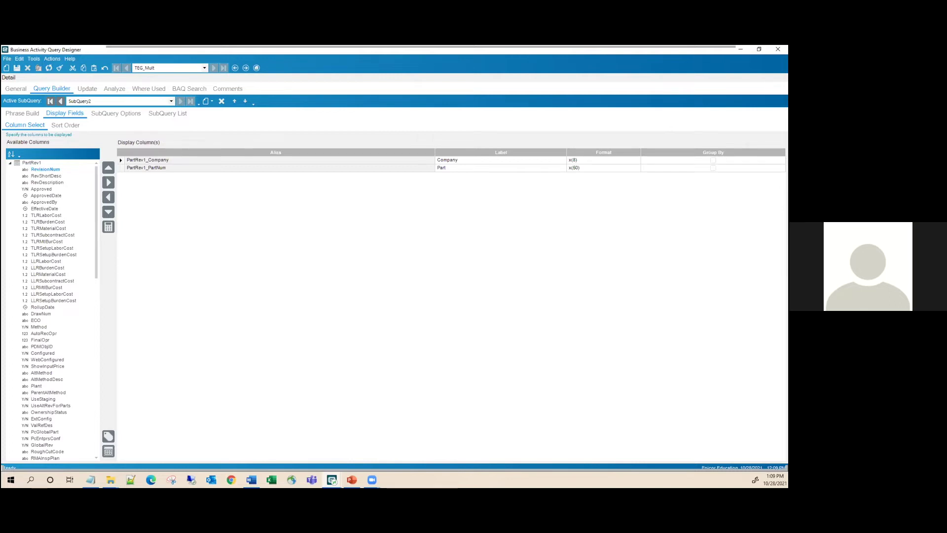
# - Group SubQuery2 by Company and PartNum and add an int calculated field NumRevs with the expression sum(1)
pyautogui.click(713, 160)
pyautogui.click(712, 168)
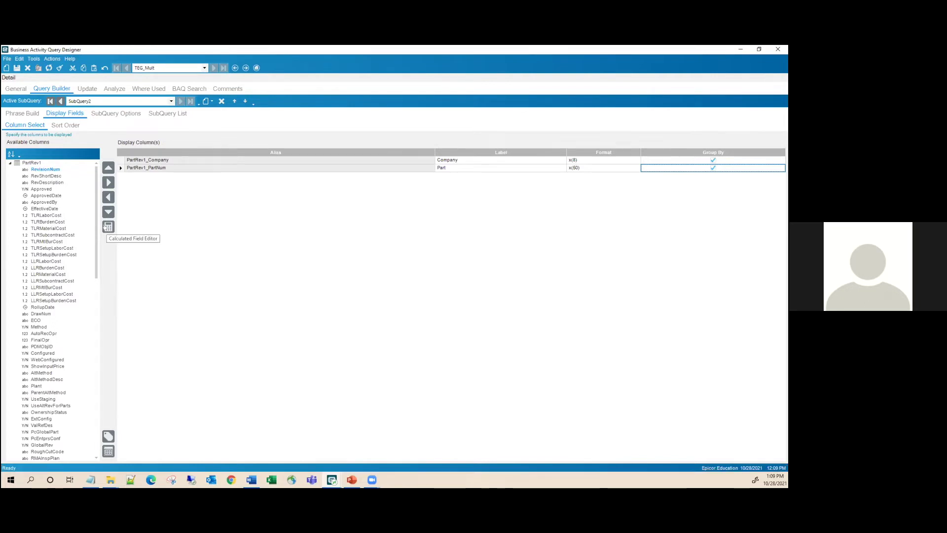
pyautogui.click(108, 227)
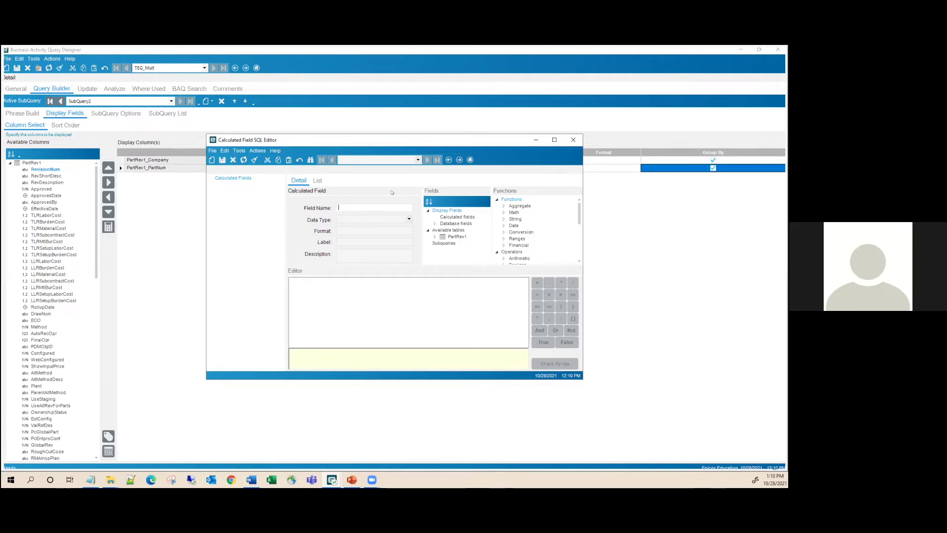
pyautogui.write('NumRevs')
pyautogui.press('Tab')
pyautogui.write('int')
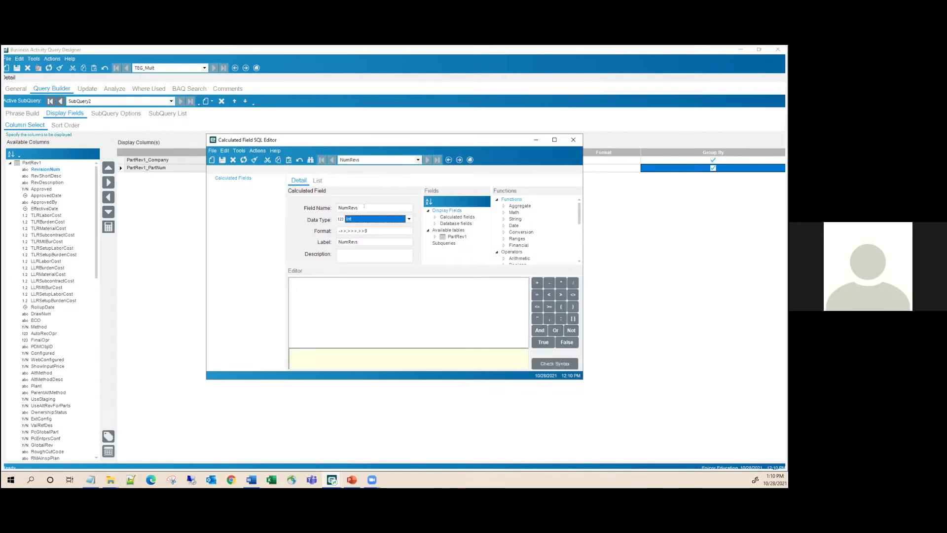
pyautogui.click(333, 285)
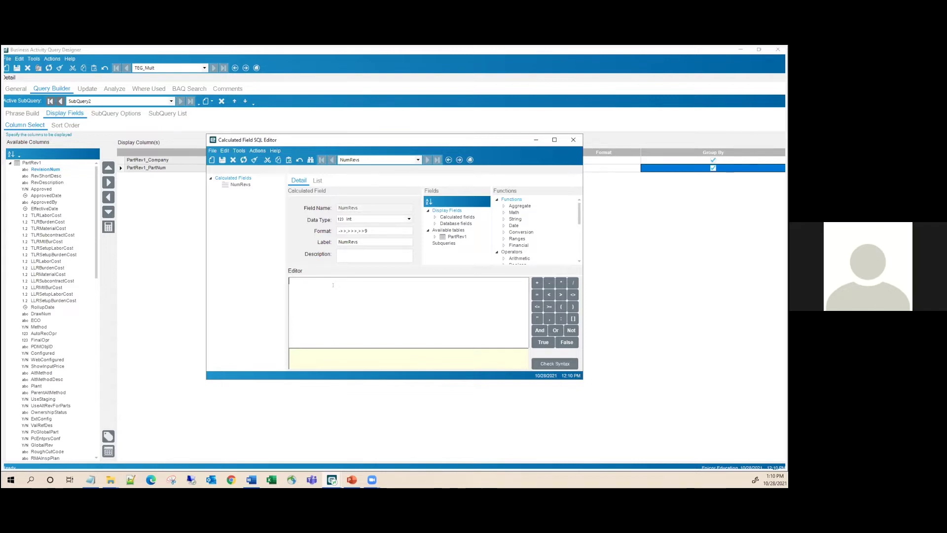
pyautogui.write('sum(1')
pyautogui.click(573, 140)
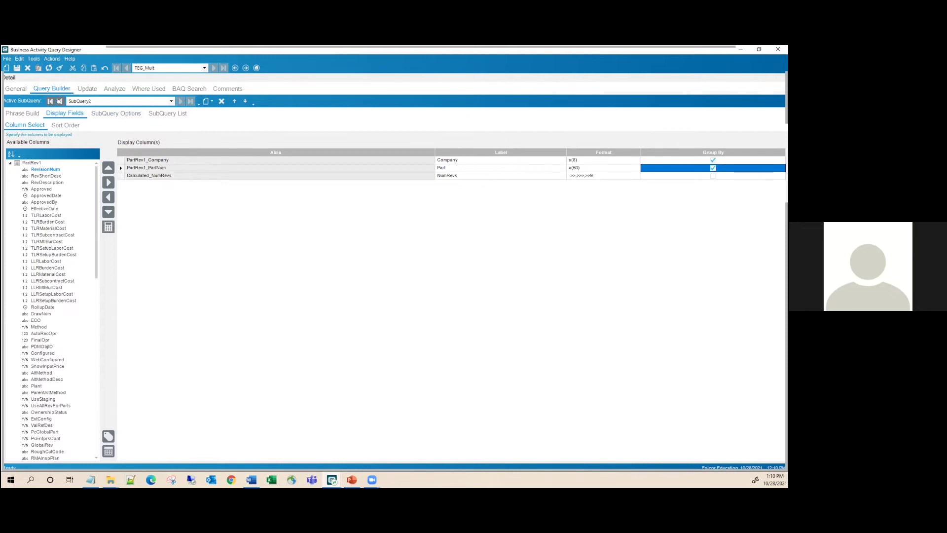
# - Place SubQuery2 in SubQuery1's diagram below Erp.PartRev and connect Erp.Part to it
pyautogui.click(59, 102)
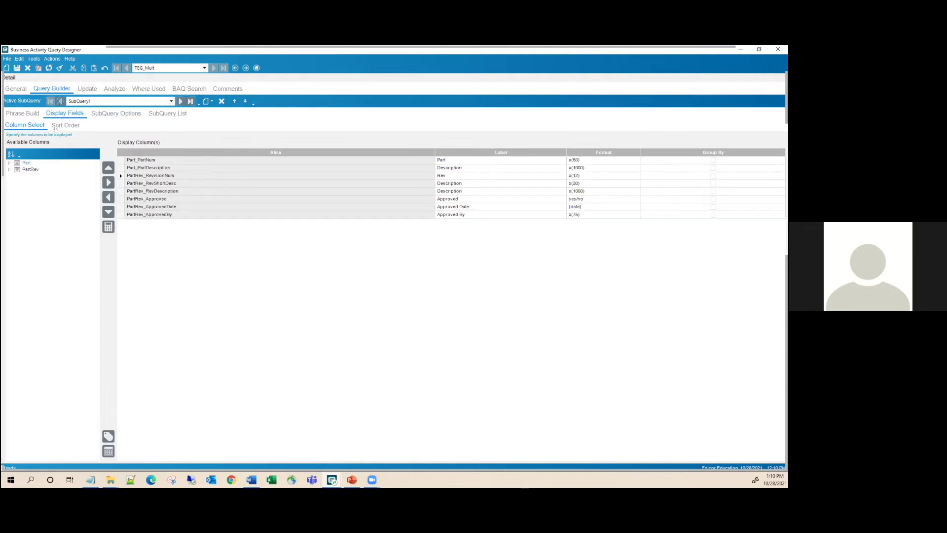
pyautogui.click(25, 112)
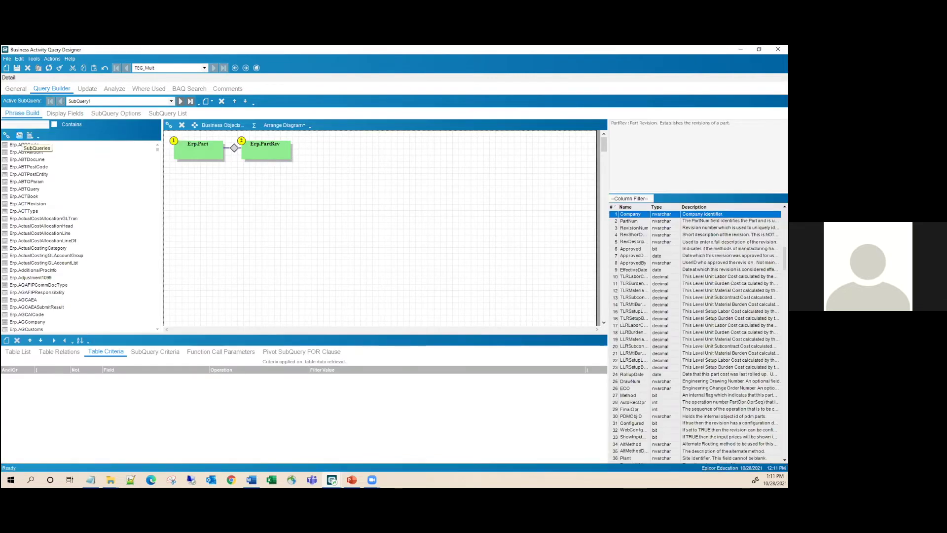
pyautogui.click(19, 135)
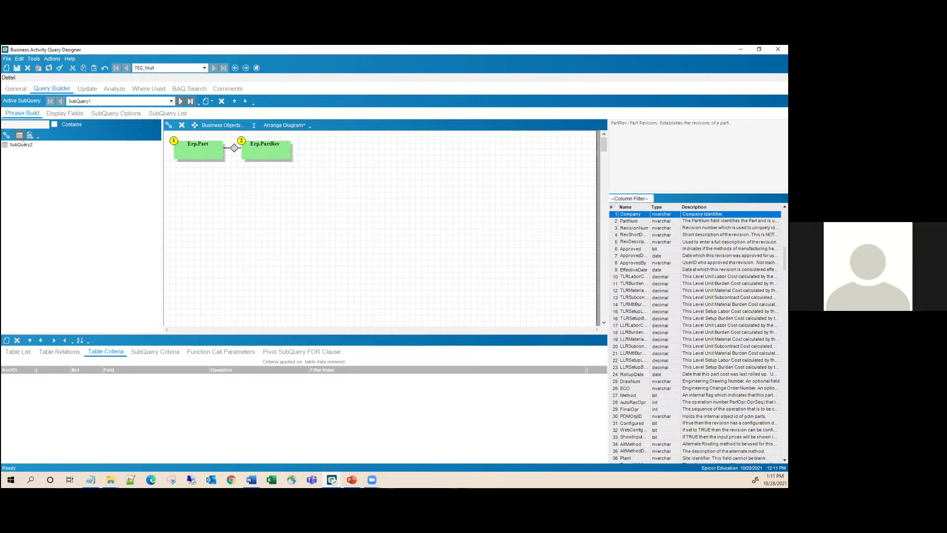
pyautogui.moveTo(24, 143); pyautogui.dragTo(264, 191)
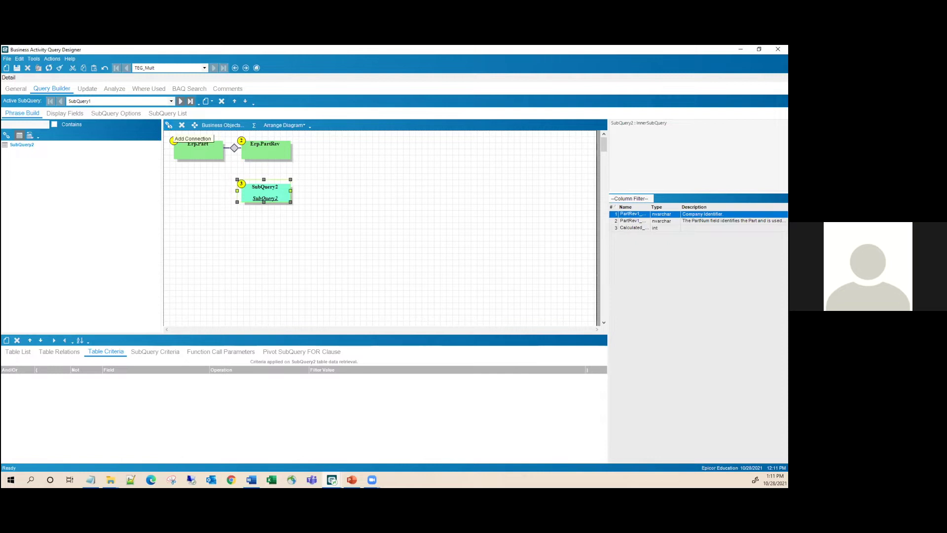
pyautogui.click(169, 125)
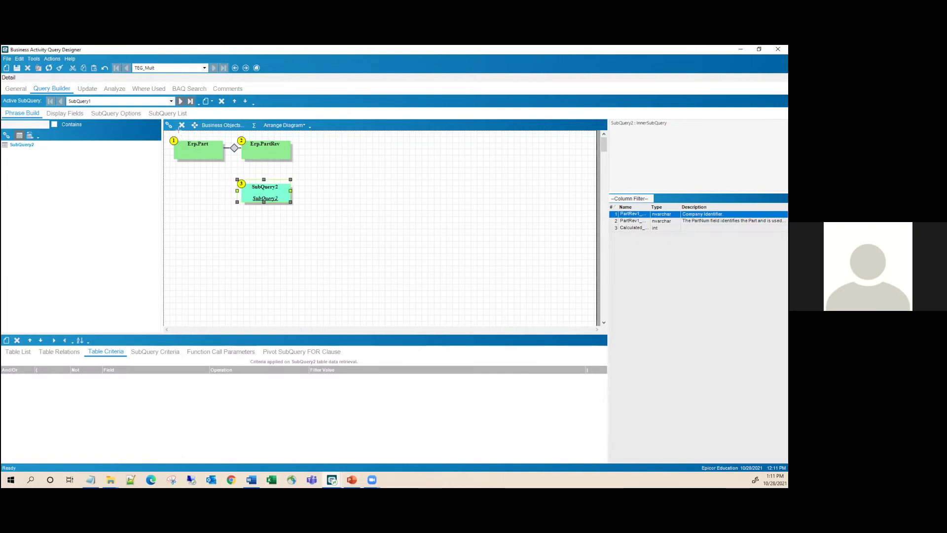
pyautogui.moveTo(210, 156); pyautogui.dragTo(262, 192)
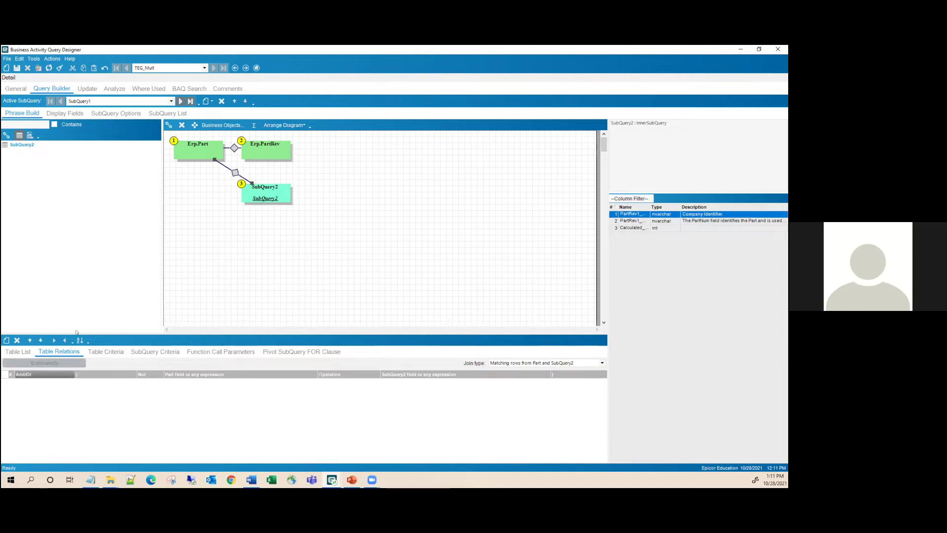
# - Define the Part to SubQuery2 relation as Company = PartRev1_Company and PartNum = PartRev1_PartNum
pyautogui.click(7, 340)
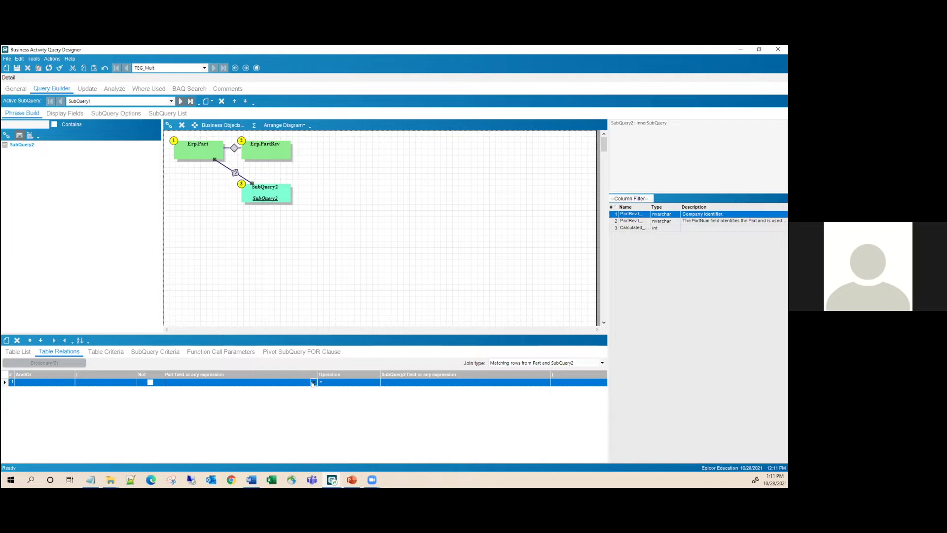
pyautogui.click(196, 382)
pyautogui.click(195, 389)
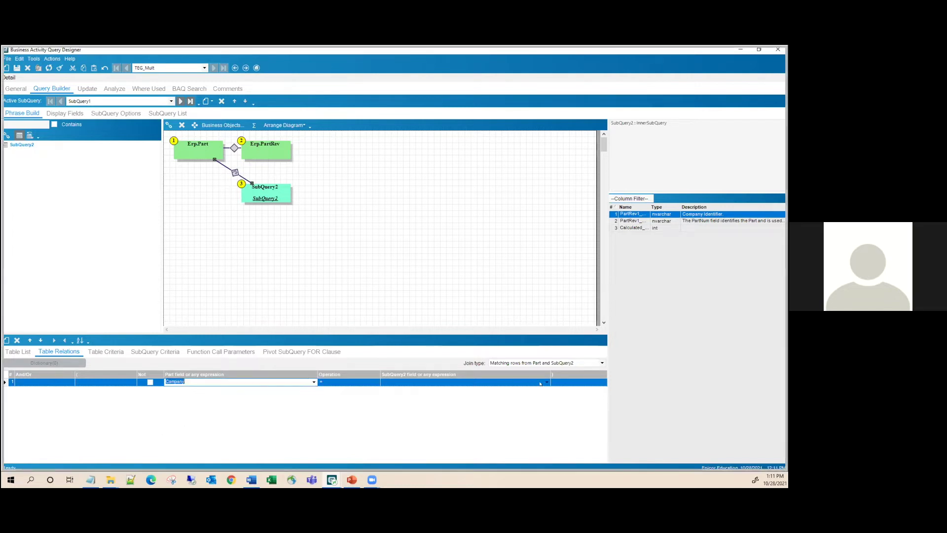
pyautogui.click(545, 383)
pyautogui.click(402, 389)
pyautogui.click(7, 341)
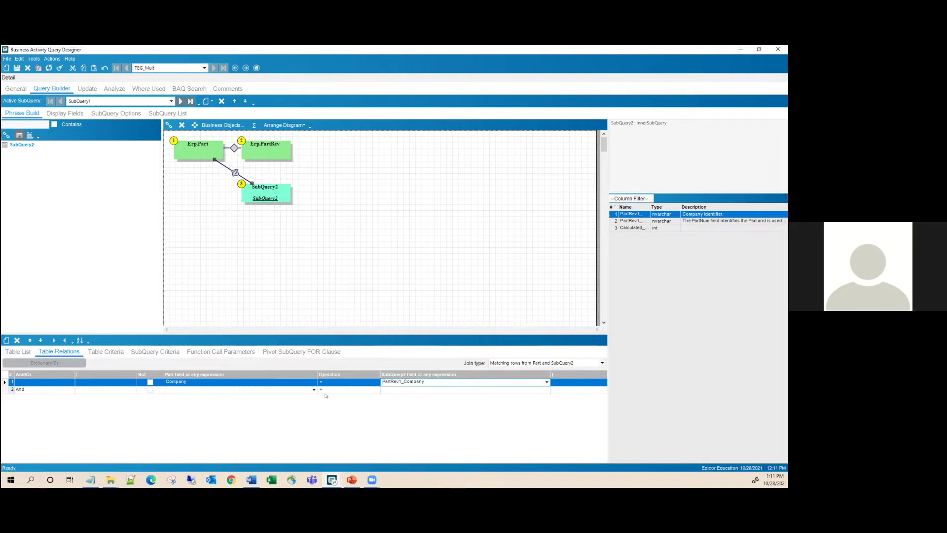
pyautogui.click(313, 391)
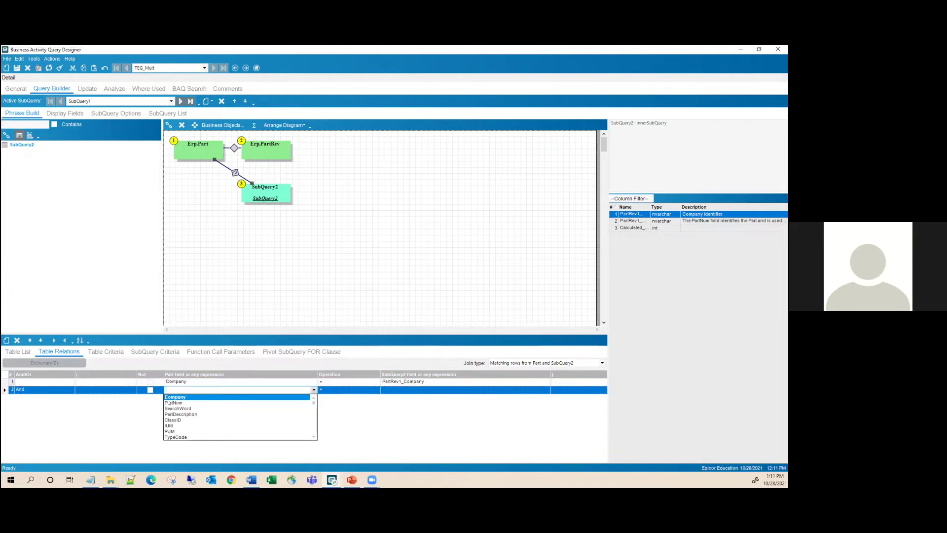
pyautogui.click(291, 402)
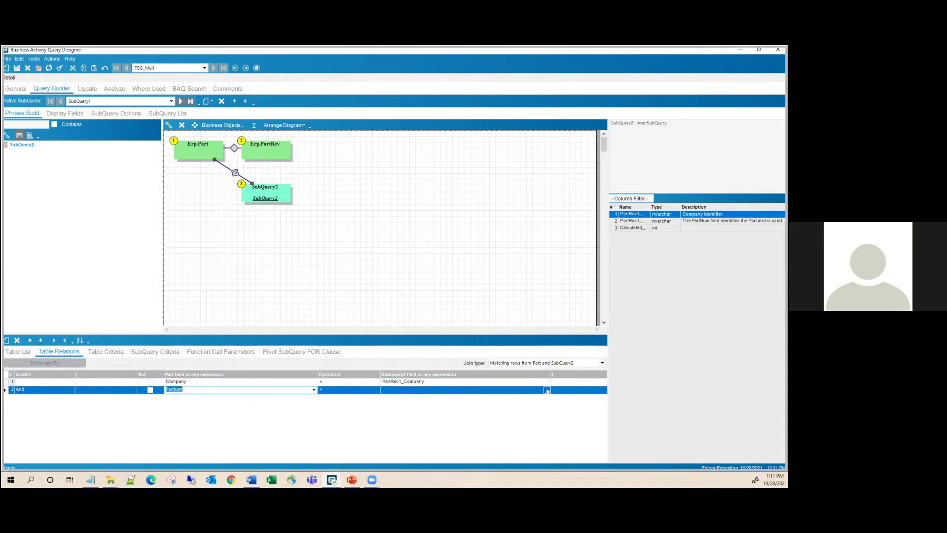
pyautogui.click(547, 390)
pyautogui.click(418, 403)
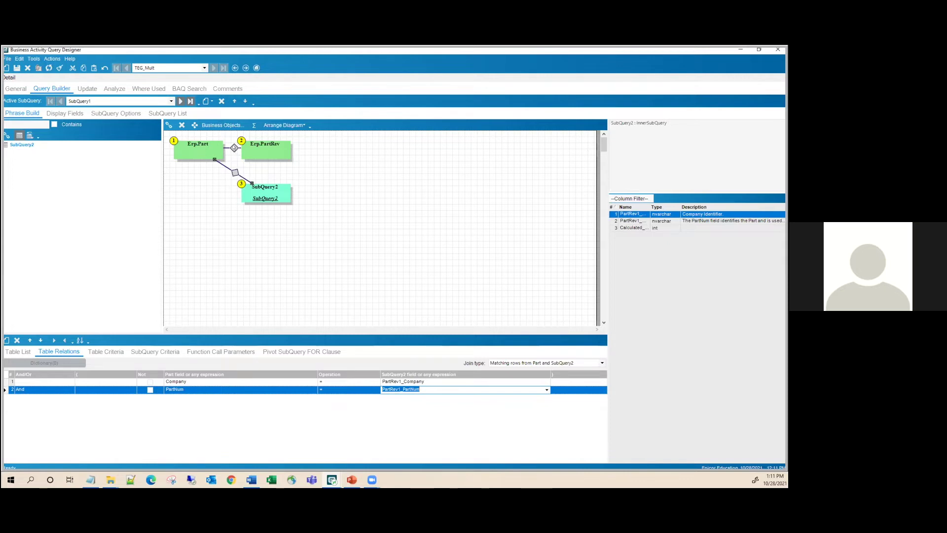
# - Review the Part to PartRev and Part to SubQuery2 relations, including the SubQuery2 fields available for joining
pyautogui.click(234, 148)
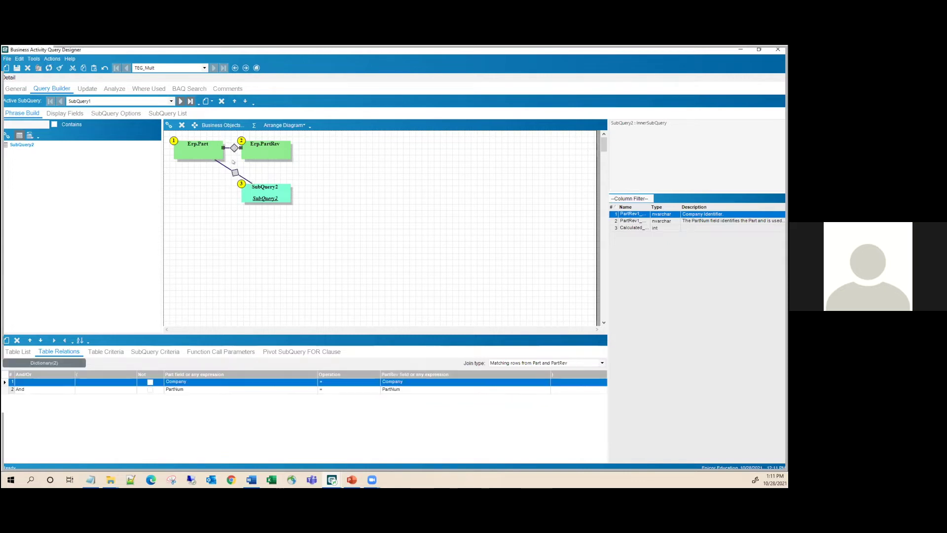
pyautogui.click(263, 141)
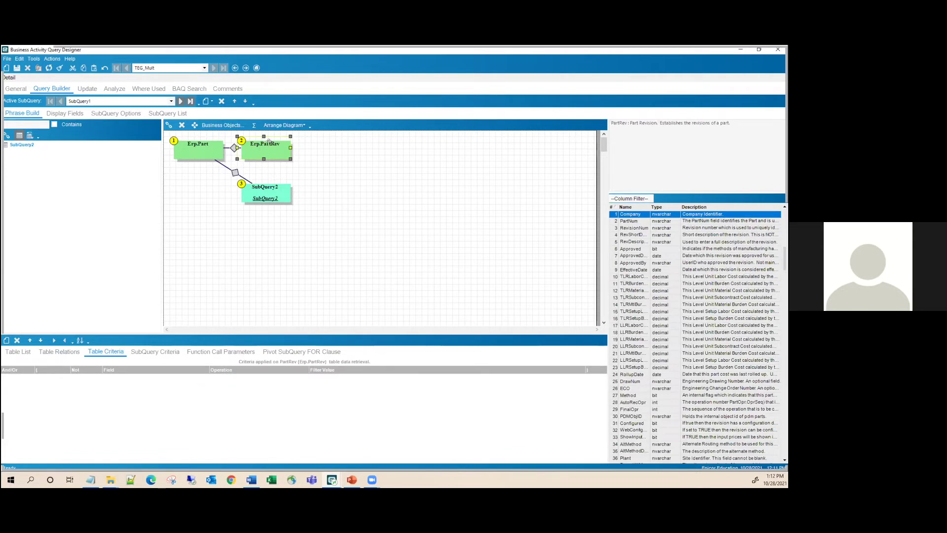
pyautogui.click(266, 188)
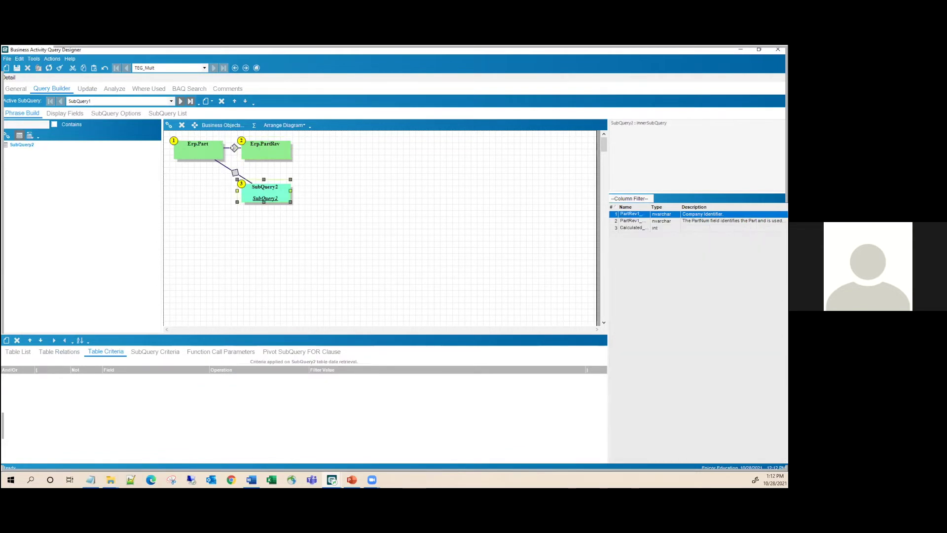
pyautogui.click(235, 172)
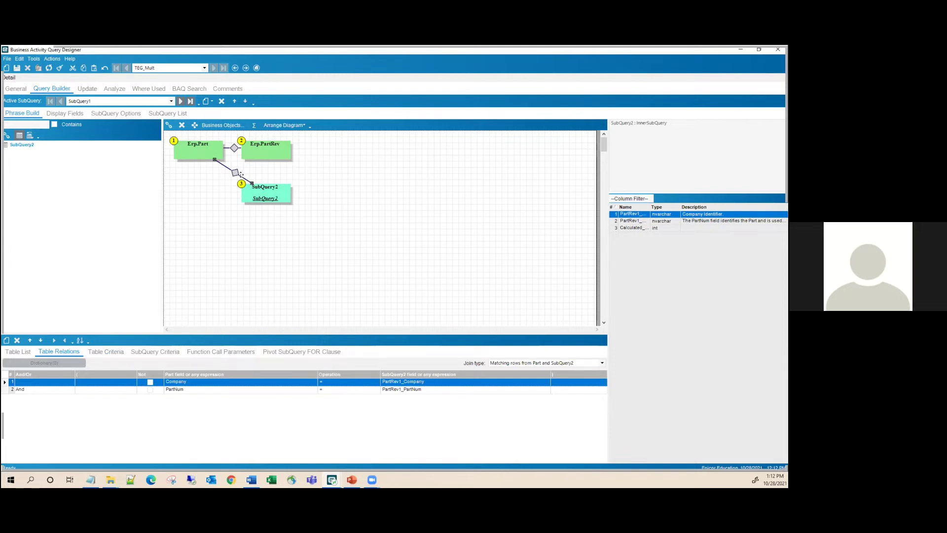
pyautogui.click(545, 382)
pyautogui.click(545, 382)
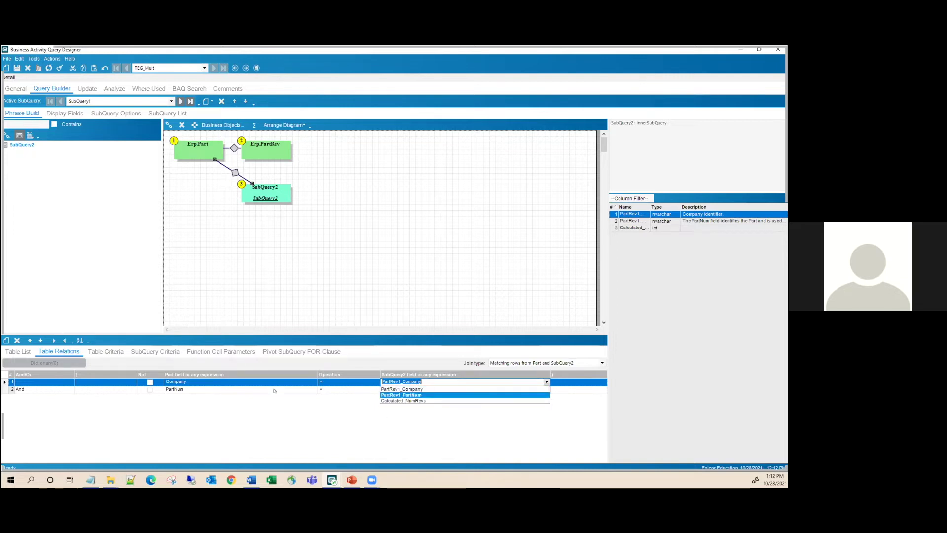
pyautogui.click(252, 408)
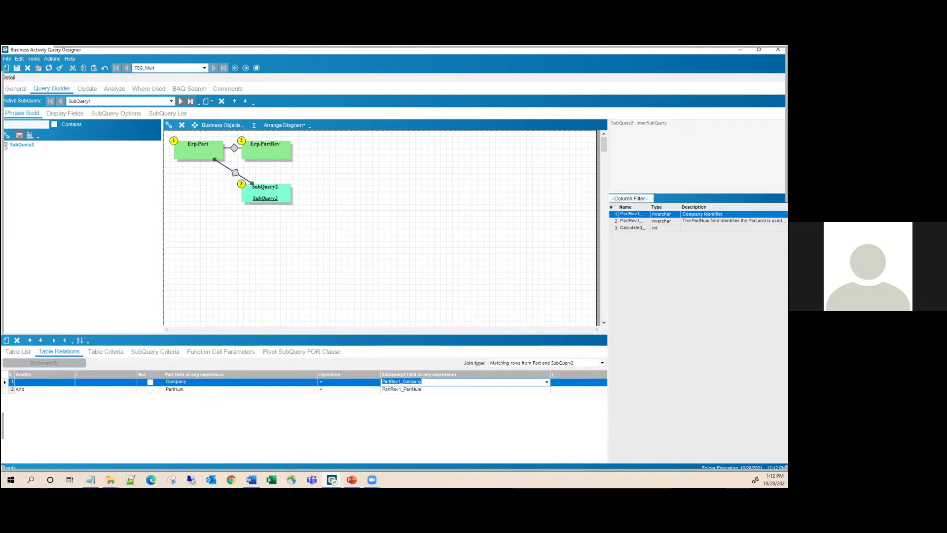
# - Add Calculated_NumRevs from SubQuery2 to SubQuery1's display columns
pyautogui.click(65, 113)
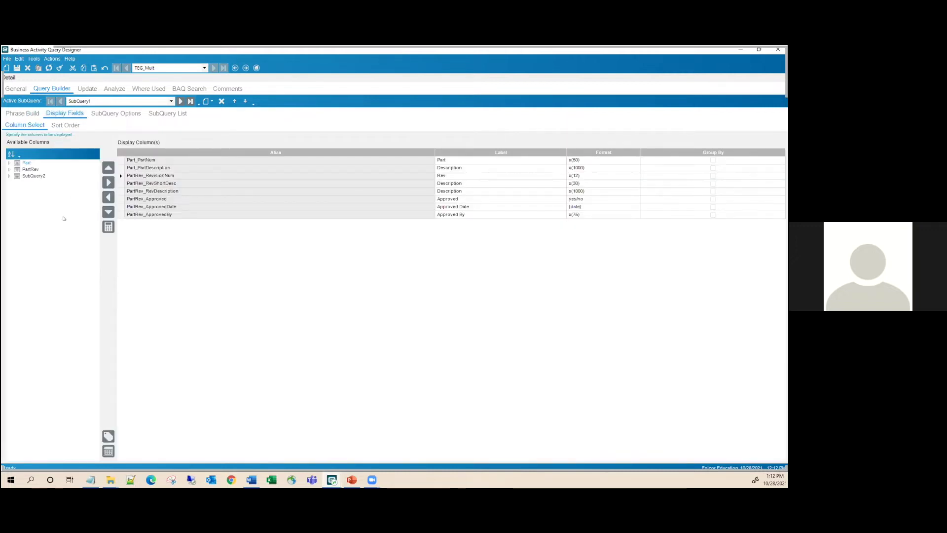
pyautogui.click(9, 175)
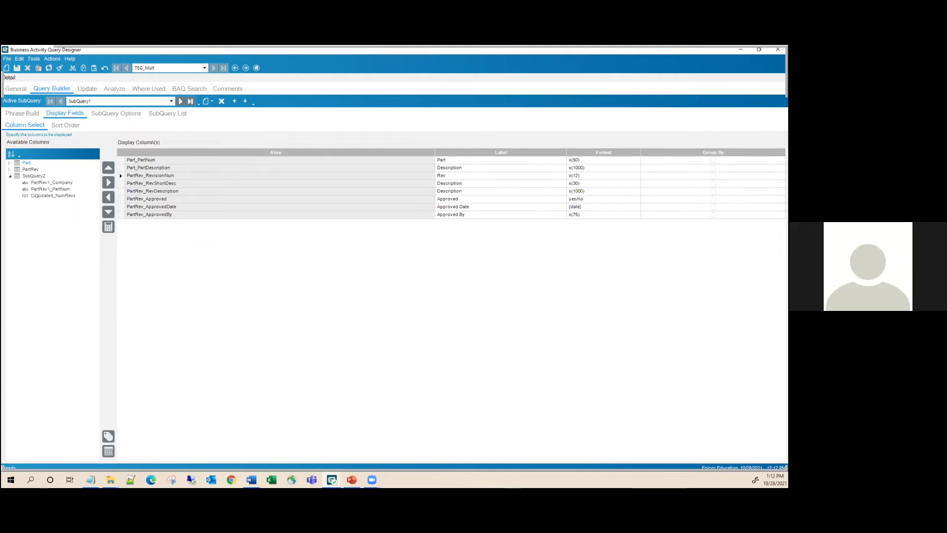
pyautogui.click(35, 195)
pyautogui.moveTo(36, 196); pyautogui.dragTo(190, 220)
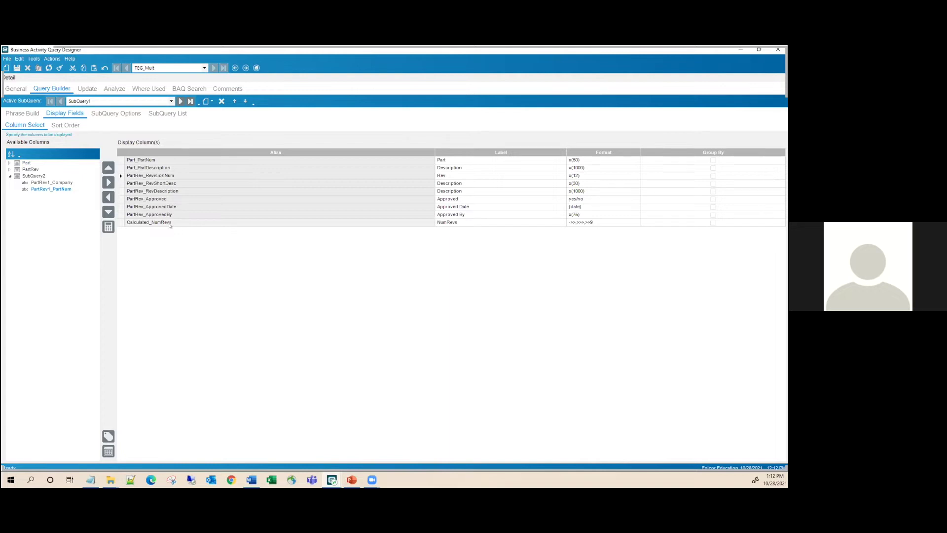
pyautogui.click(121, 224)
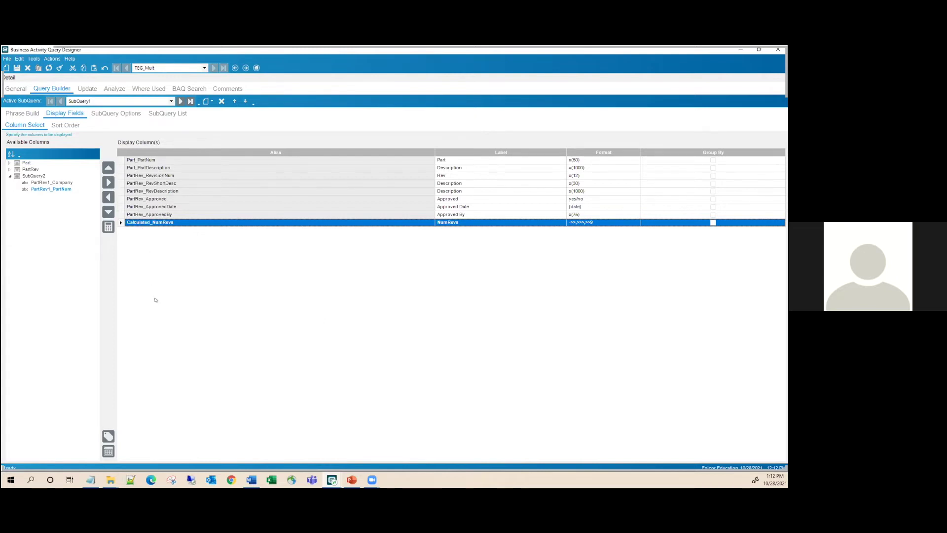
# - Check SubQuery2's display columns and remove Calculated_NumRevs from SubQuery1's display columns
pyautogui.click(181, 101)
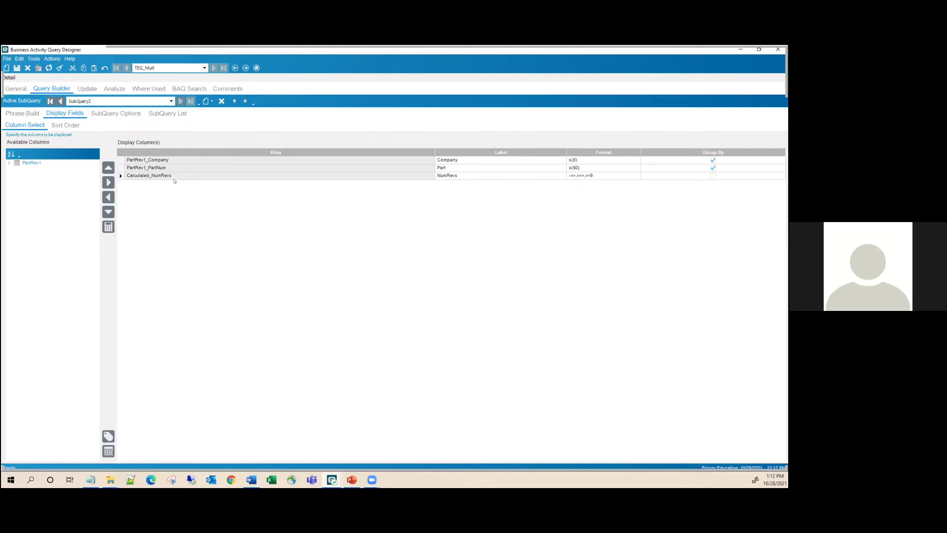
pyautogui.click(62, 101)
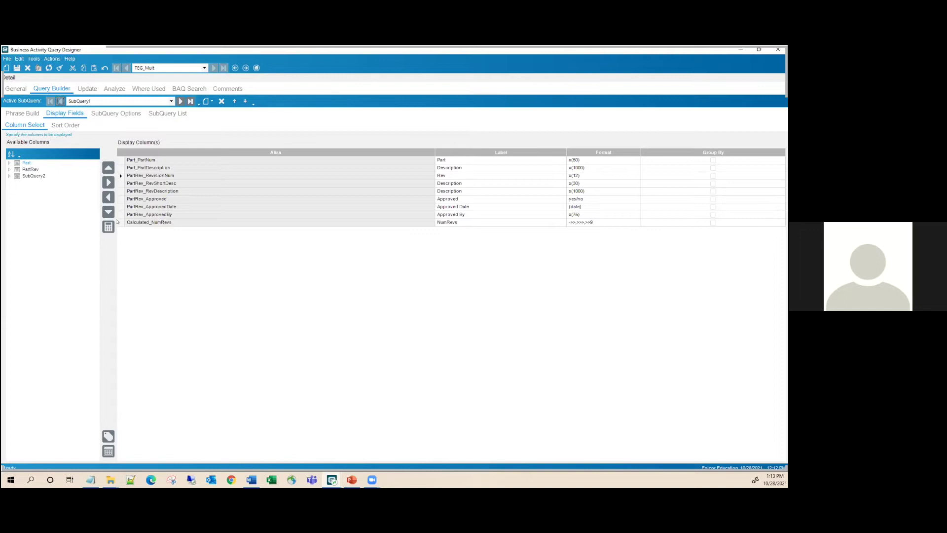
pyautogui.click(119, 222)
pyautogui.click(109, 197)
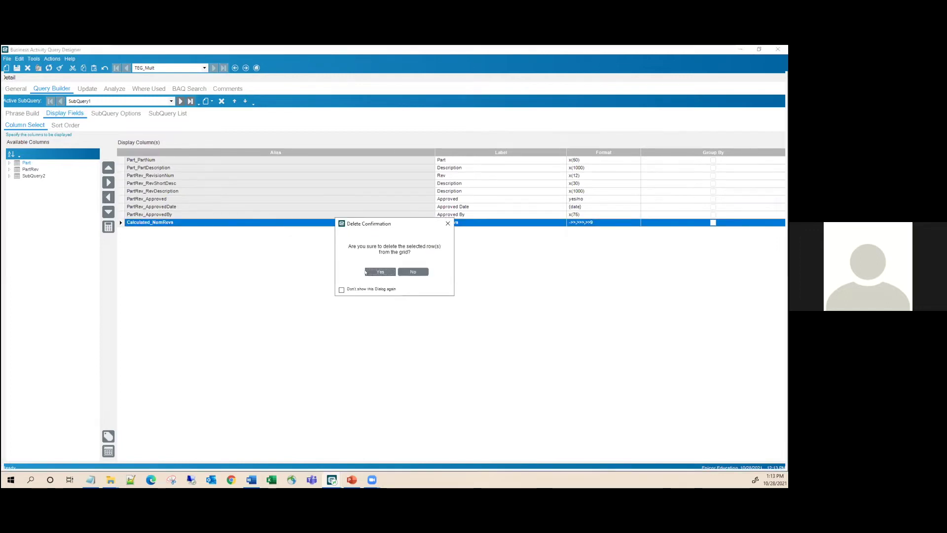
pyautogui.press('Return')
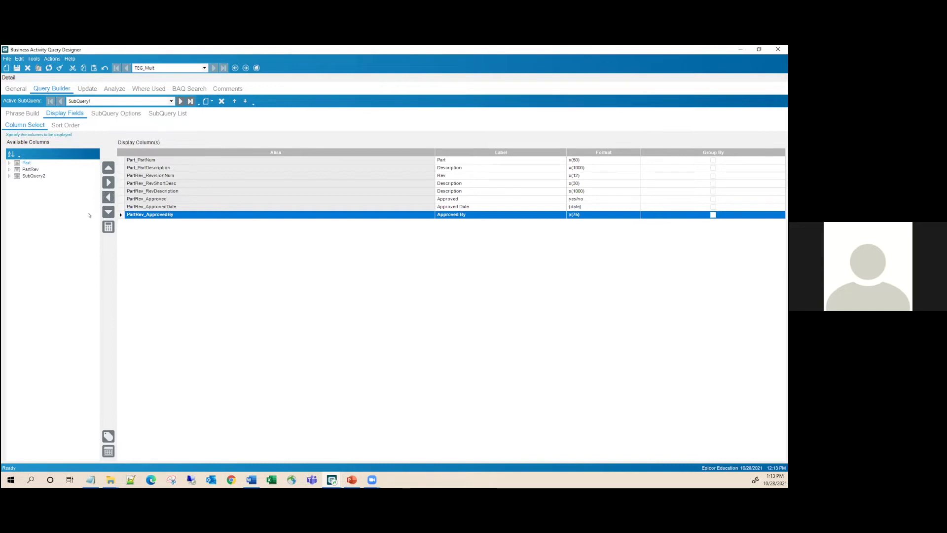
# - Start a calculated field named NumRevisions with data type int in SubQuery1
pyautogui.click(108, 227)
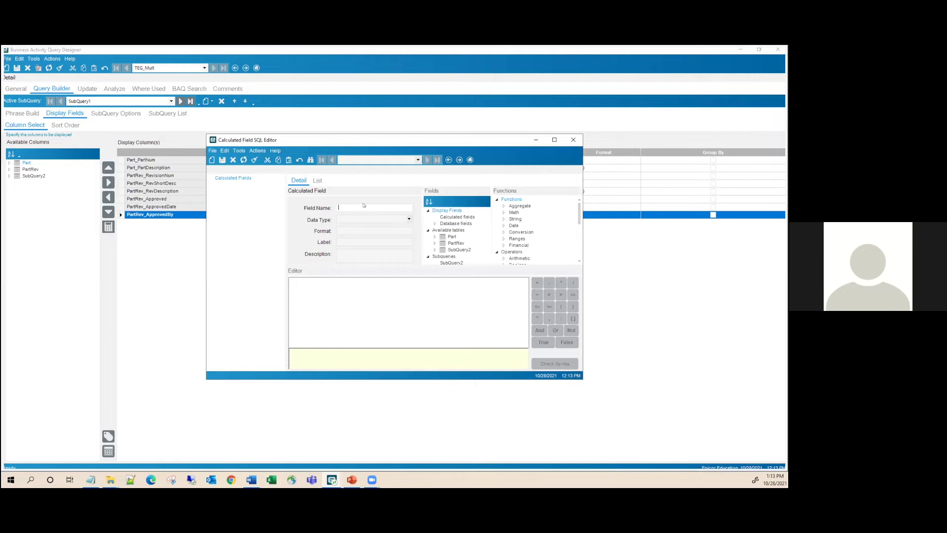
pyautogui.write('NumRevisions')
pyautogui.click(406, 220)
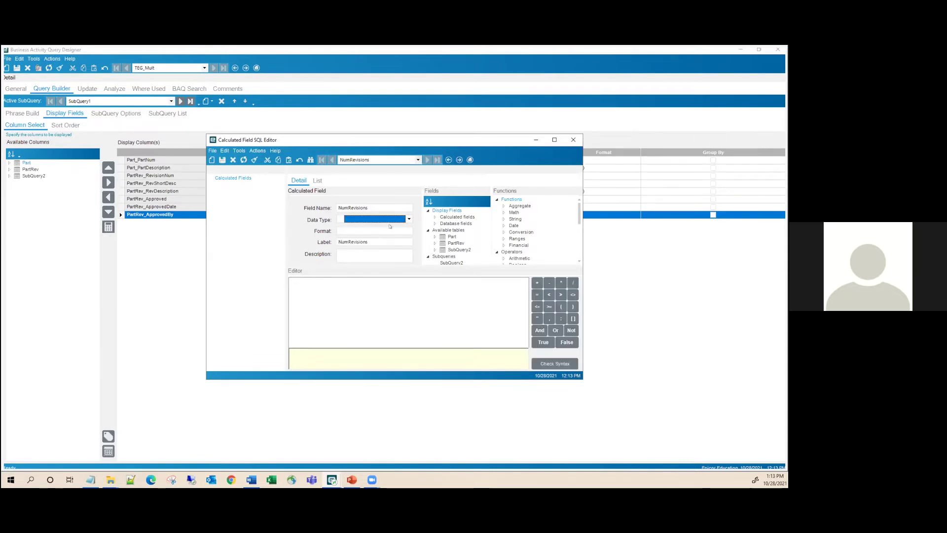
pyautogui.press('i')
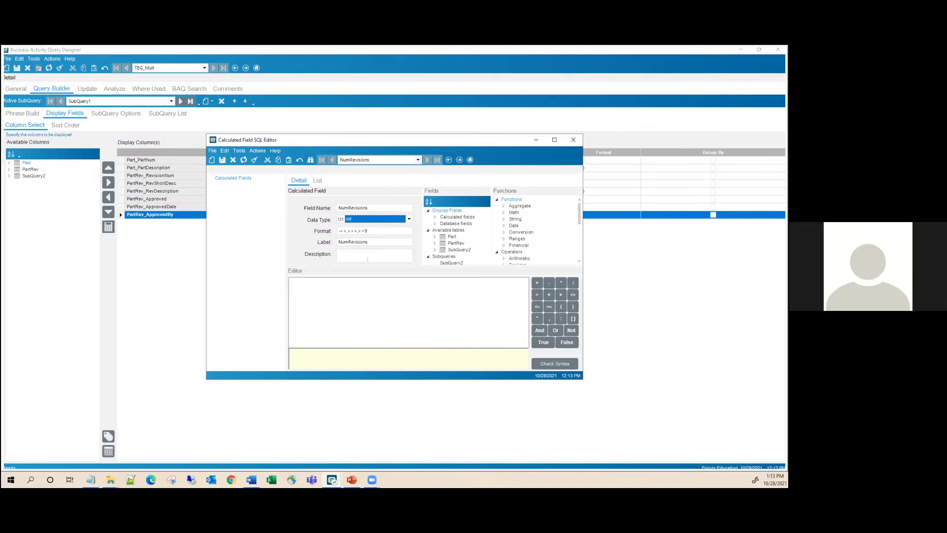
# - Define the NumRevisions expression as isnull(SubQuery2.Calculated_NumRevs,0), save the field and close the calculated field editor
pyautogui.click(333, 292)
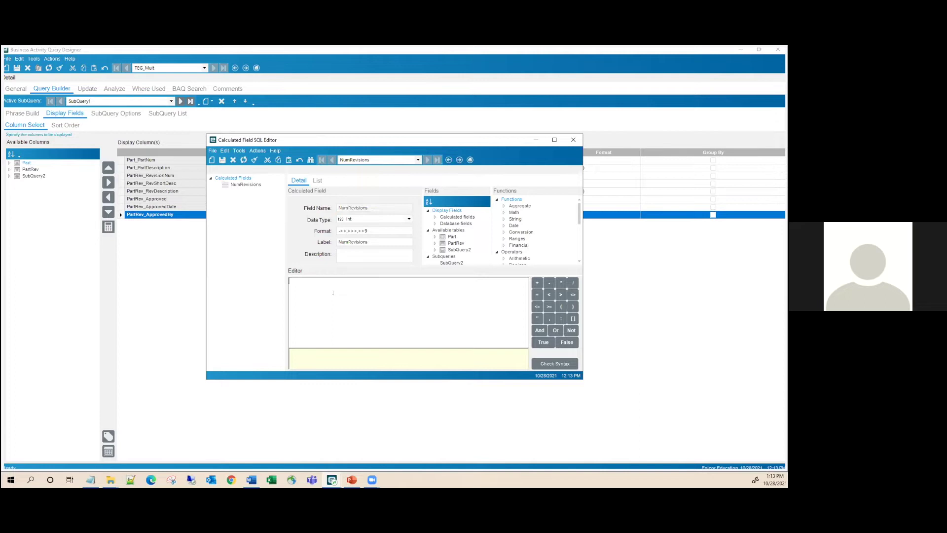
pyautogui.write('1')
pyautogui.write('snull(')
pyautogui.click(434, 249)
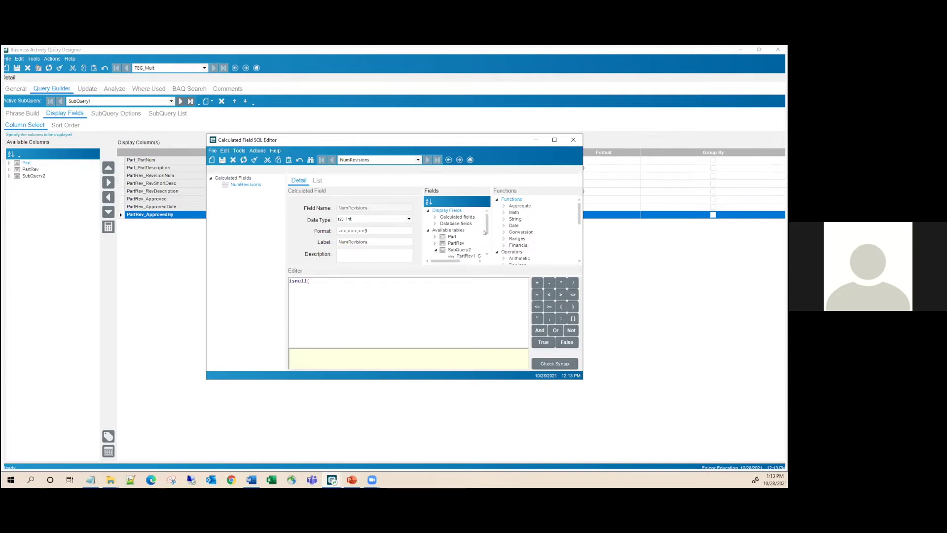
pyautogui.scroll(-2, 478, 236)
pyautogui.doubleClick(468, 243)
pyautogui.write(',0)')
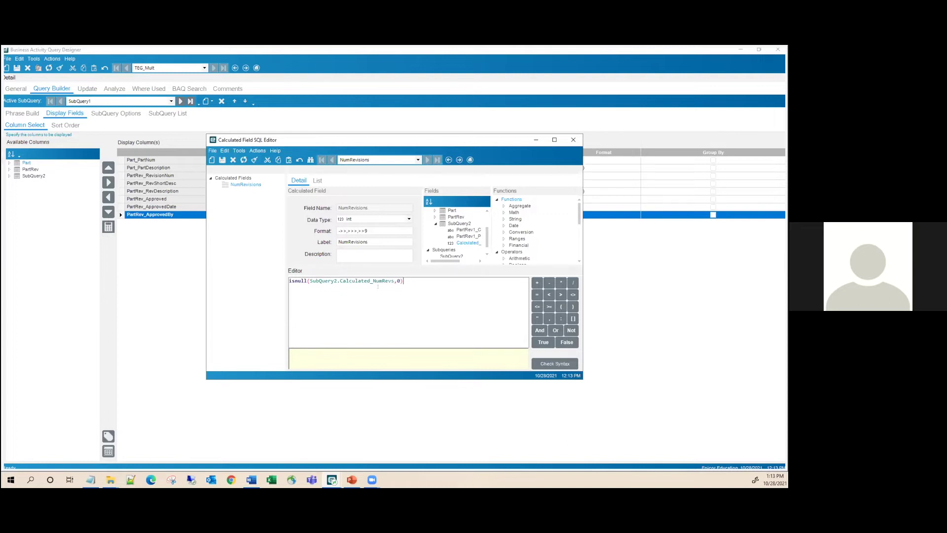
pyautogui.doubleClick(398, 280)
pyautogui.click(222, 160)
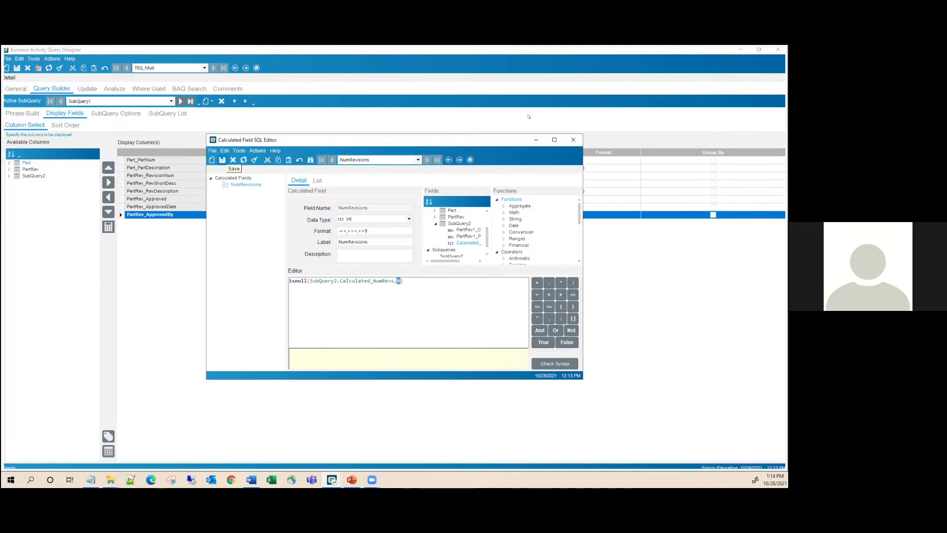
pyautogui.click(574, 140)
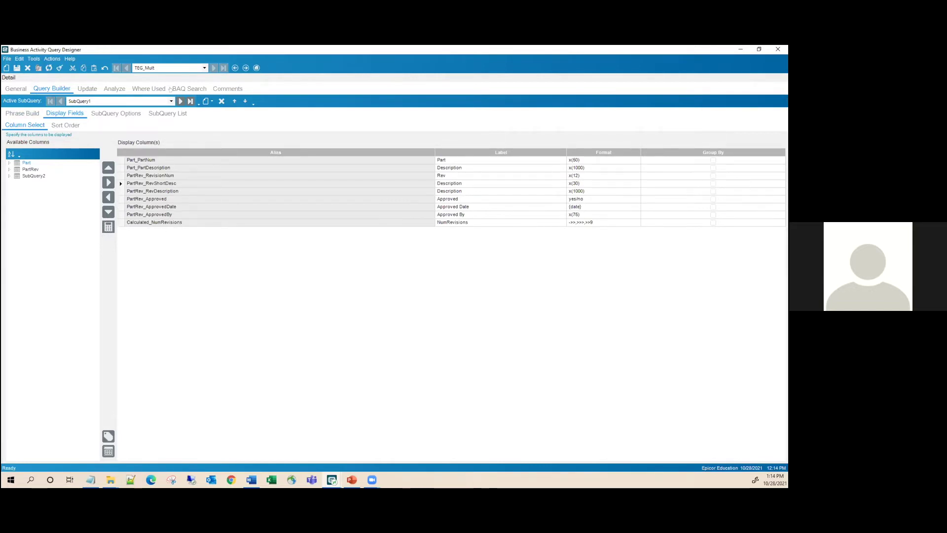
# - Test the query and compare the NumRevisions values on the two ADD-200-S revision rows
pyautogui.click(115, 89)
pyautogui.click(51, 456)
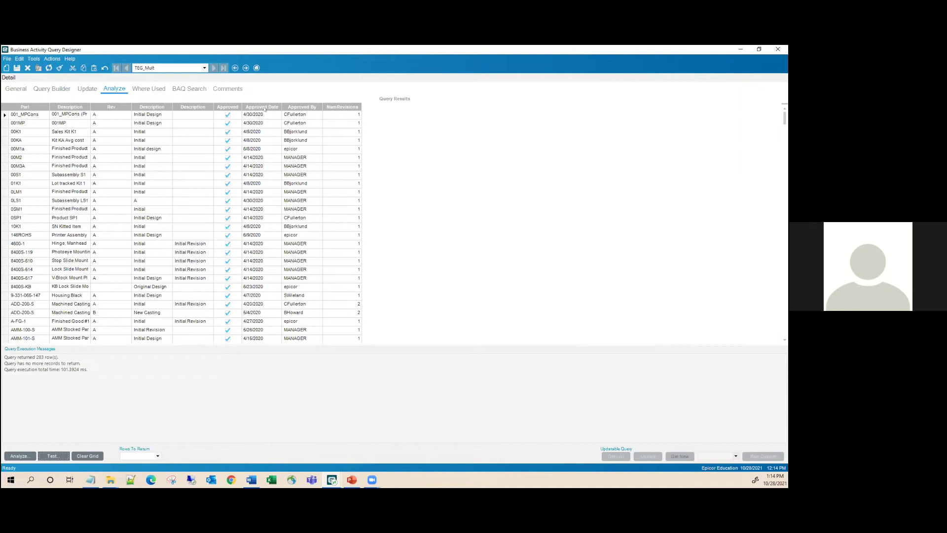
pyautogui.scroll(-1, 358, 304)
pyautogui.click(350, 278)
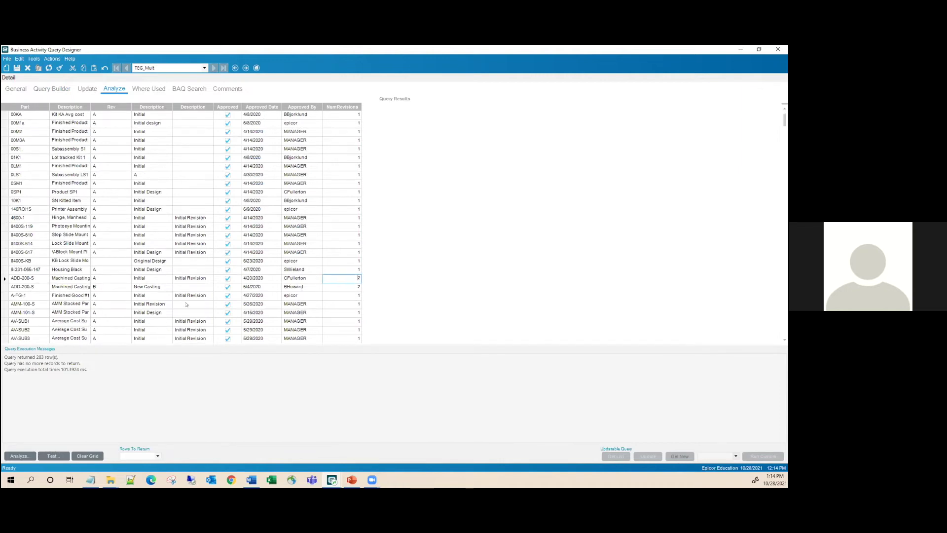
pyautogui.click(5, 279)
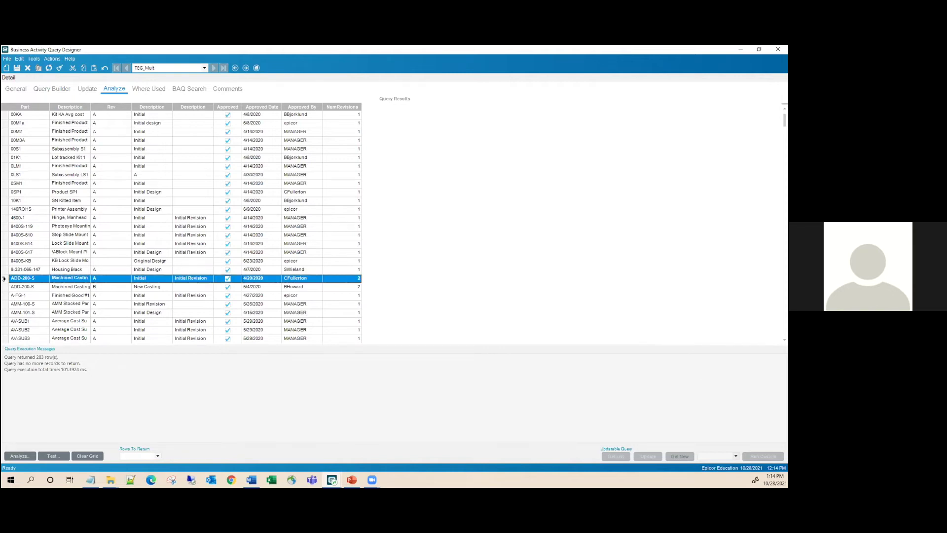
pyautogui.keyDown('shift'); pyautogui.click(5, 287); pyautogui.keyUp('shift')
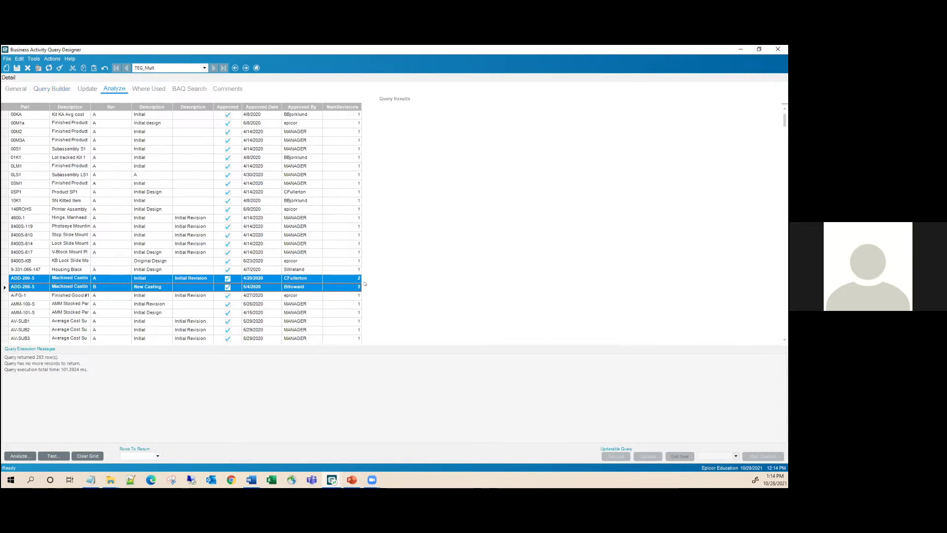
# - Add a table criterion to SubQuery2 in the top-level query using the Calculated_NumRevs field
pyautogui.click(52, 89)
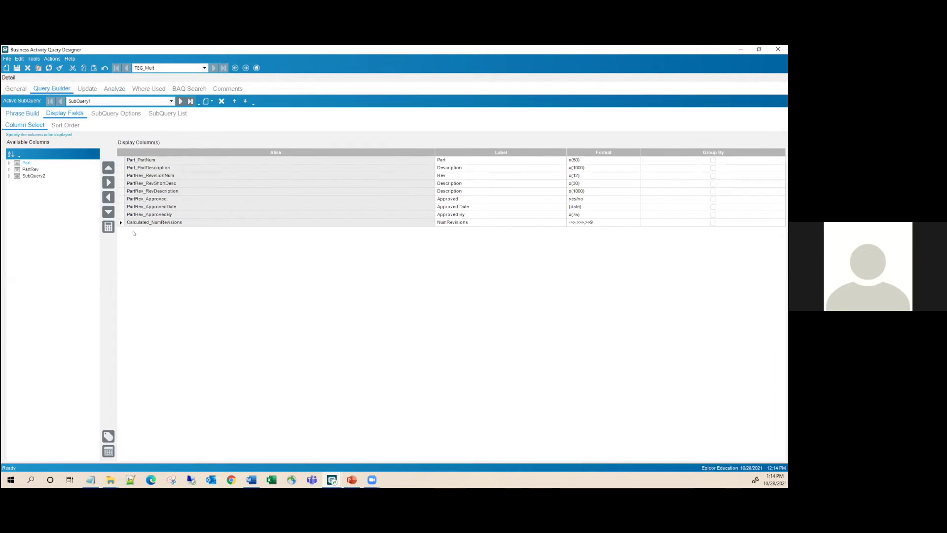
pyautogui.click(21, 117)
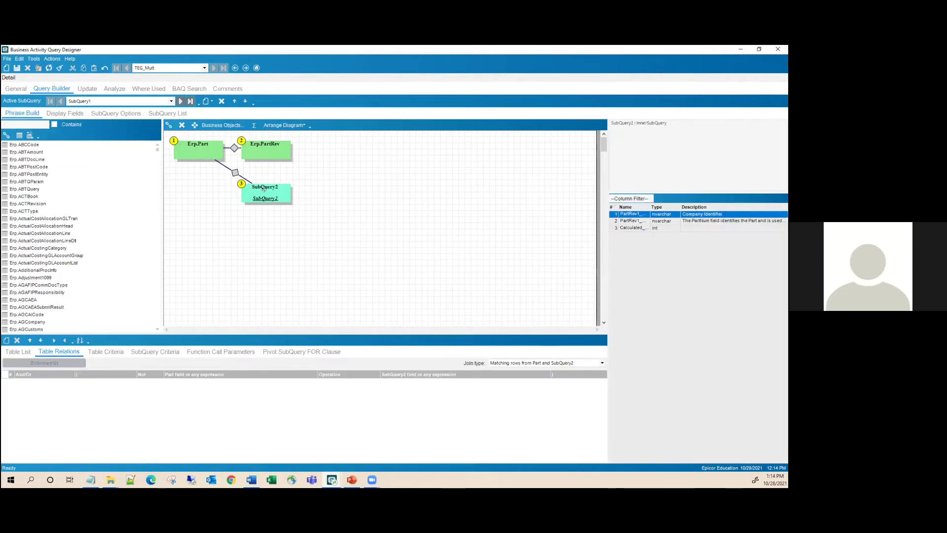
pyautogui.click(264, 192)
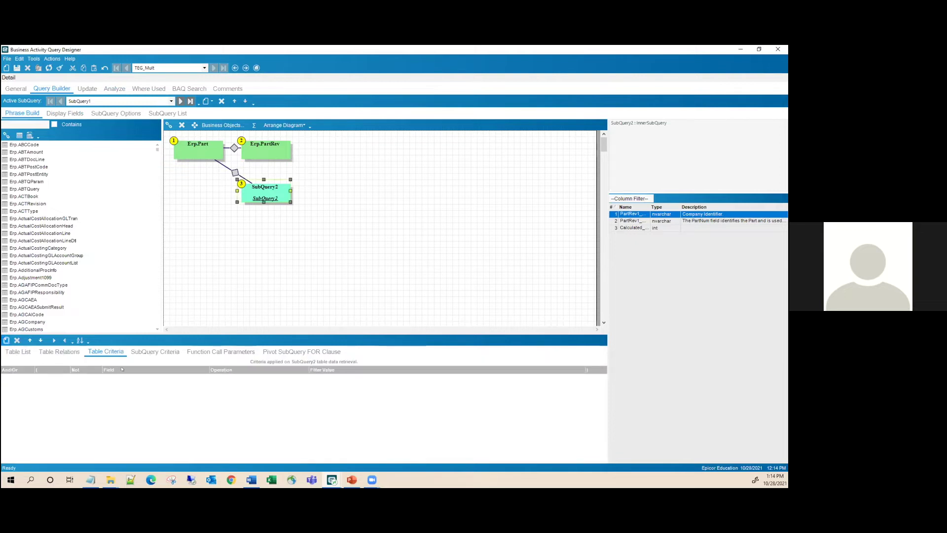
pyautogui.click(6, 341)
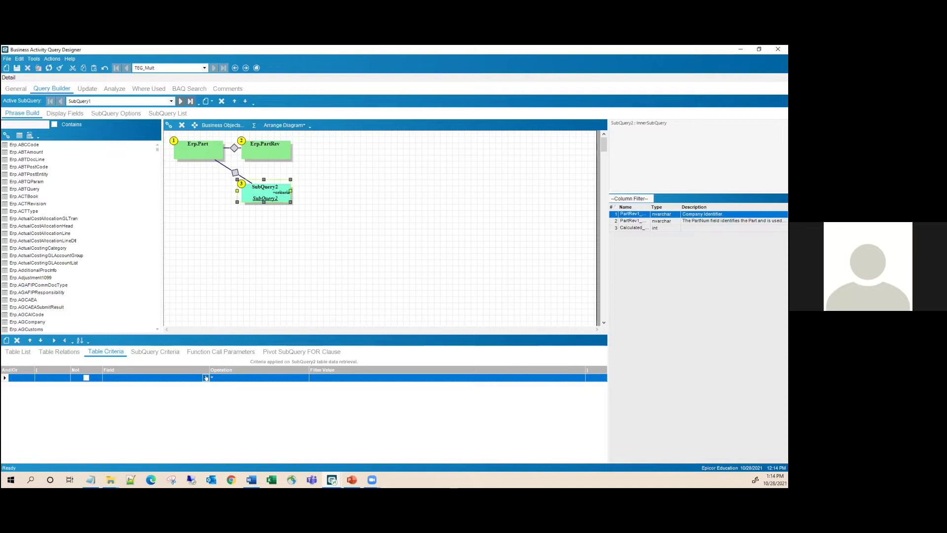
pyautogui.click(206, 378)
pyautogui.click(161, 396)
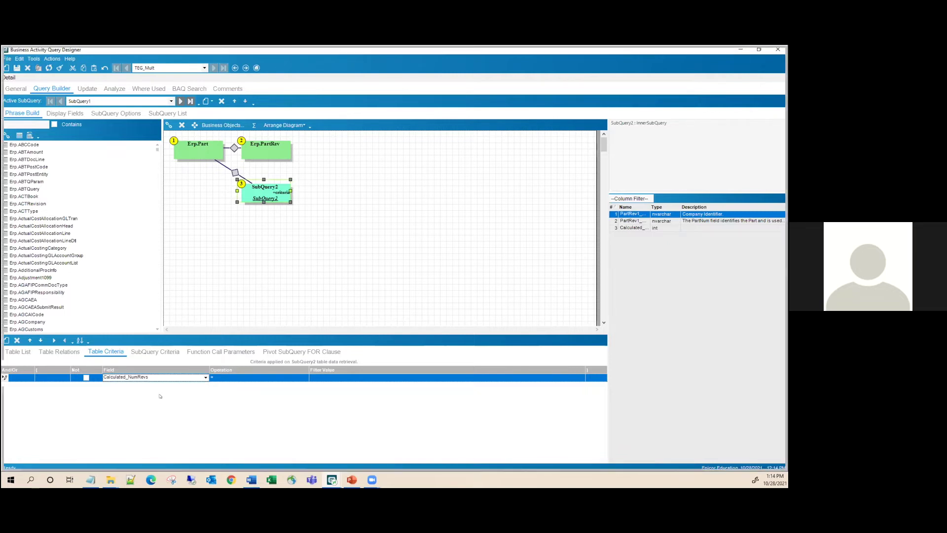
# - Complete the Calculated_NumRevs criterion with the > operation and a specified constant of 1
pyautogui.click(305, 377)
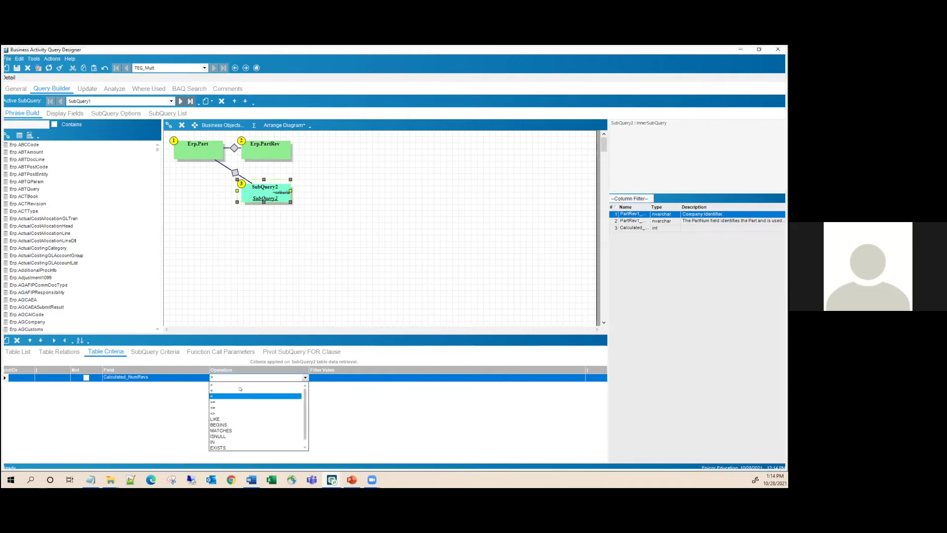
pyautogui.click(239, 385)
pyautogui.click(326, 377)
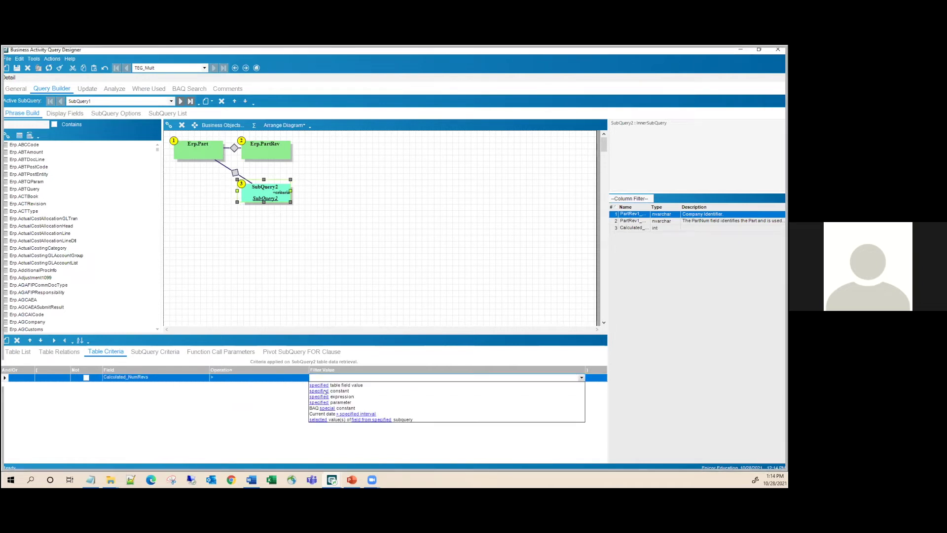
pyautogui.click(324, 390)
pyautogui.click(319, 378)
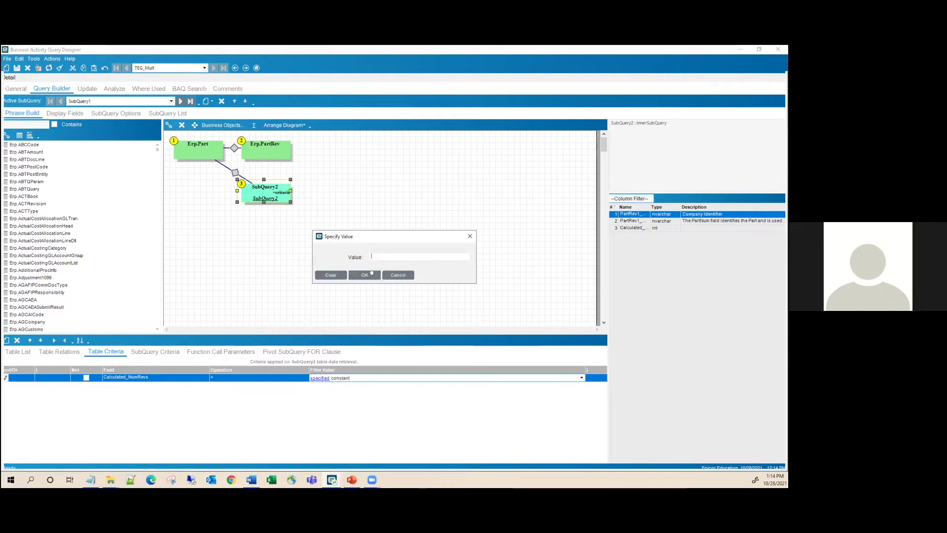
pyautogui.write('1')
pyautogui.click(365, 274)
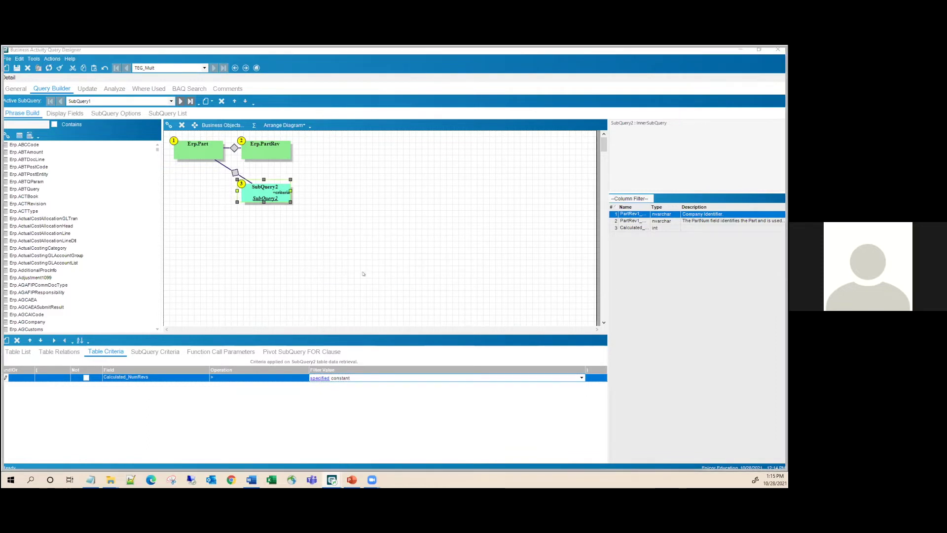
# - Test the filtered query and review the returned part revisions
pyautogui.click(115, 88)
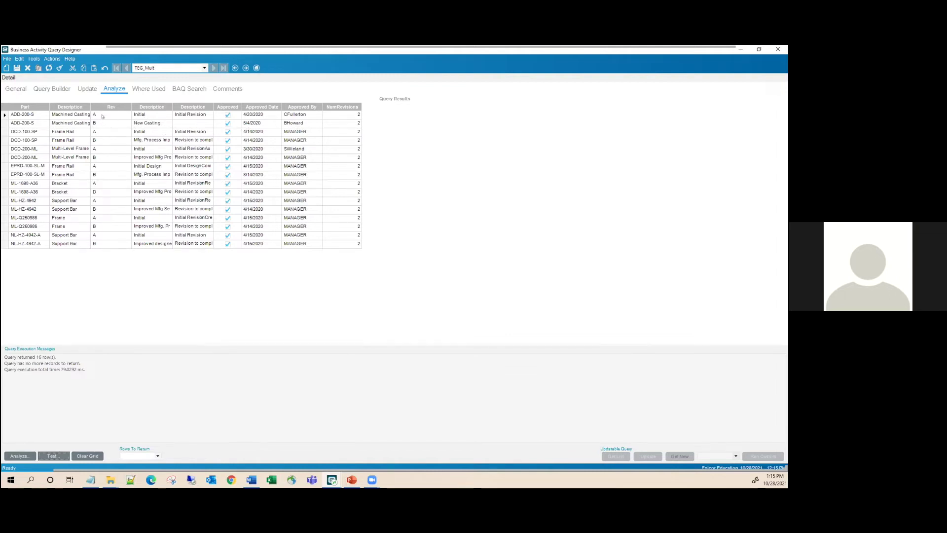
pyautogui.click(122, 116)
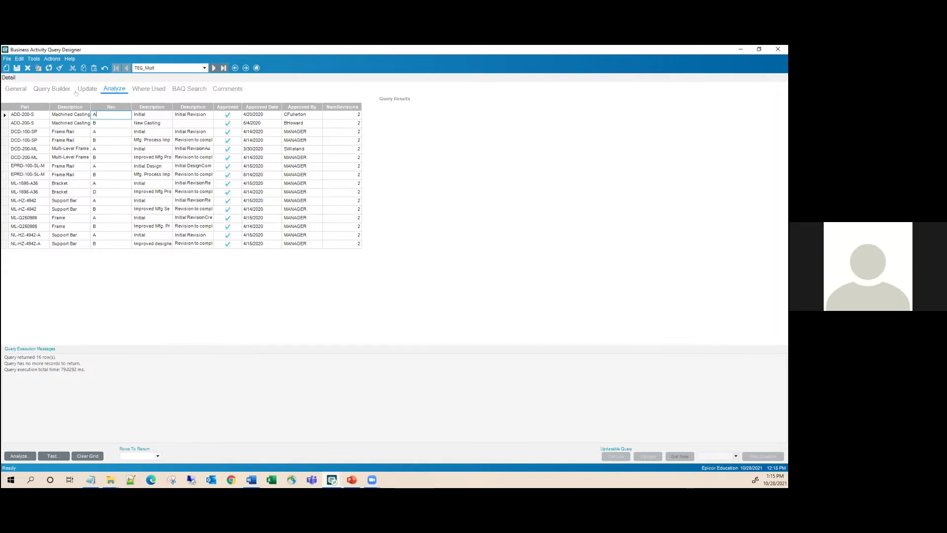
# - Clear the current query and create a shared BAQ TEG_PartTran with description "Part Tran Subquery", then save it
pyautogui.click(60, 68)
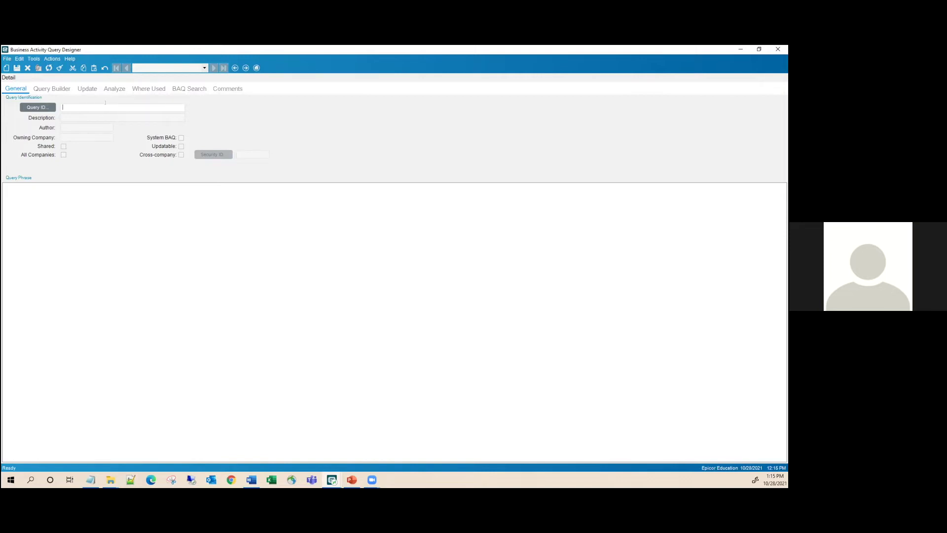
pyautogui.write('G_P')
pyautogui.write('art1ran')
pyautogui.press('Tab')
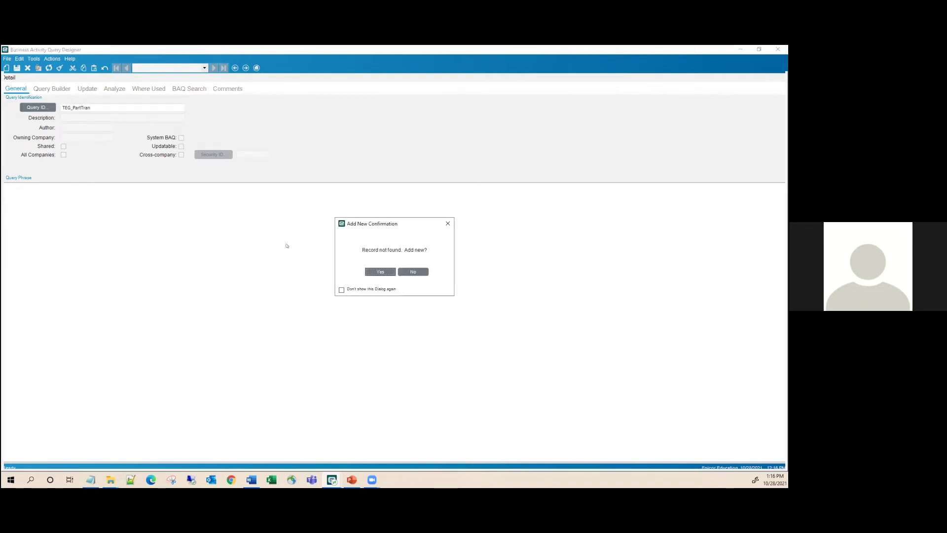
pyautogui.click(376, 271)
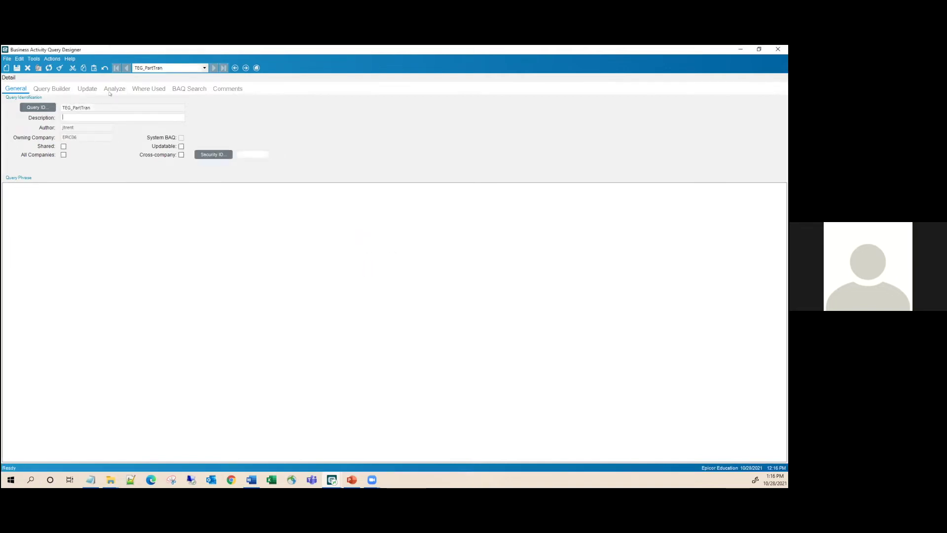
pyautogui.write('Part Tran Subquery')
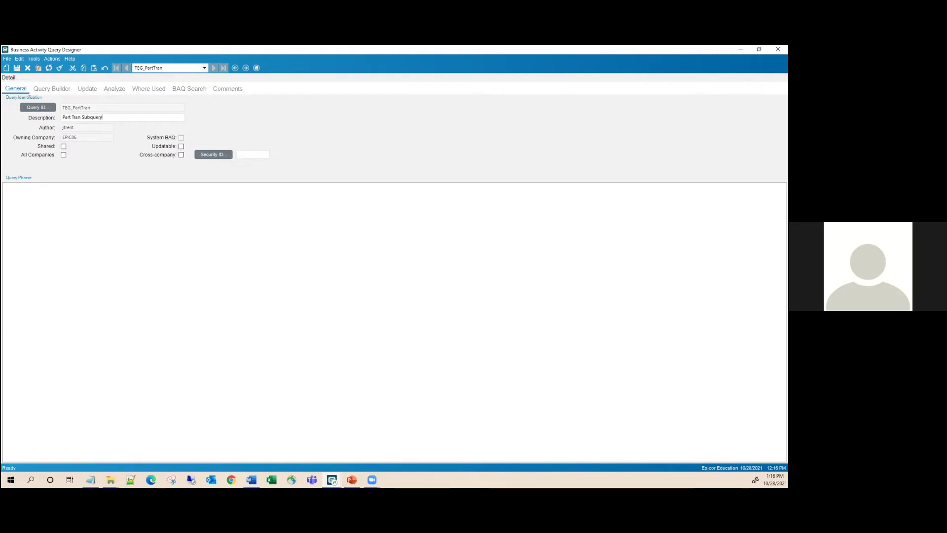
pyautogui.click(63, 147)
pyautogui.click(16, 69)
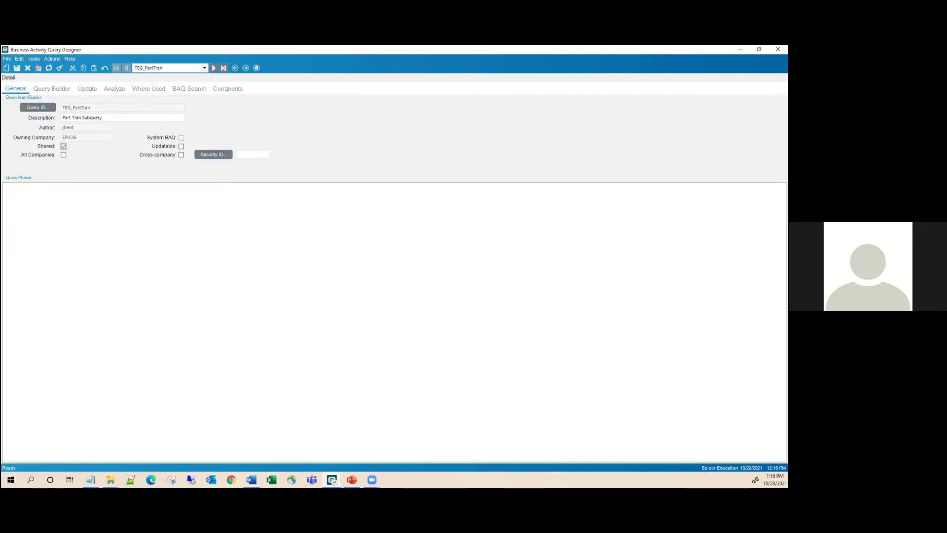
# - Find the part tables and add Erp.Part to SubQuery1's phrase diagram
pyautogui.click(57, 91)
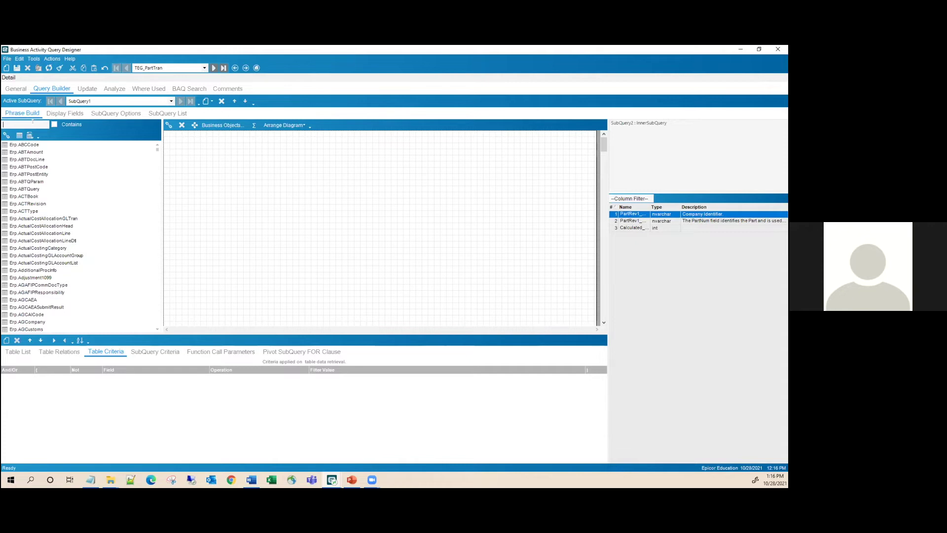
pyautogui.write('part')
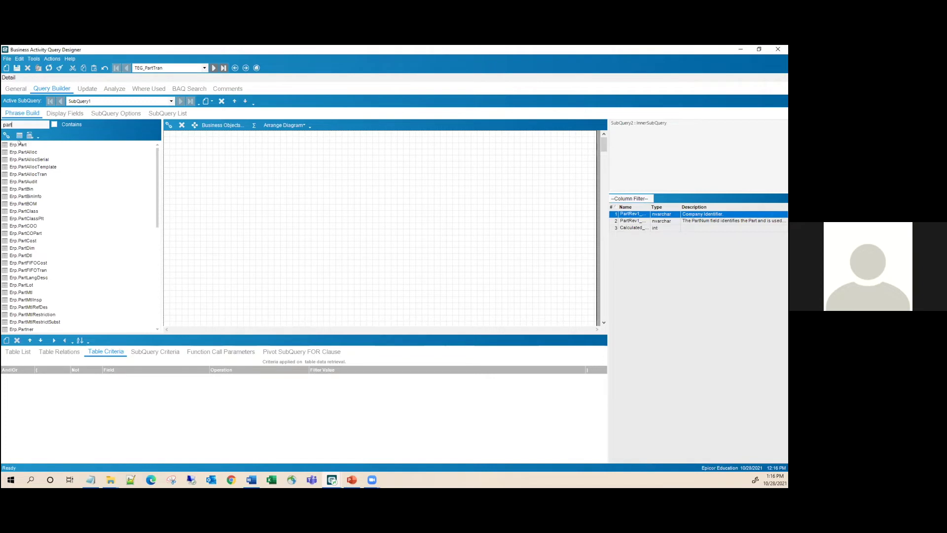
pyautogui.click(18, 145)
pyautogui.doubleClick(18, 145)
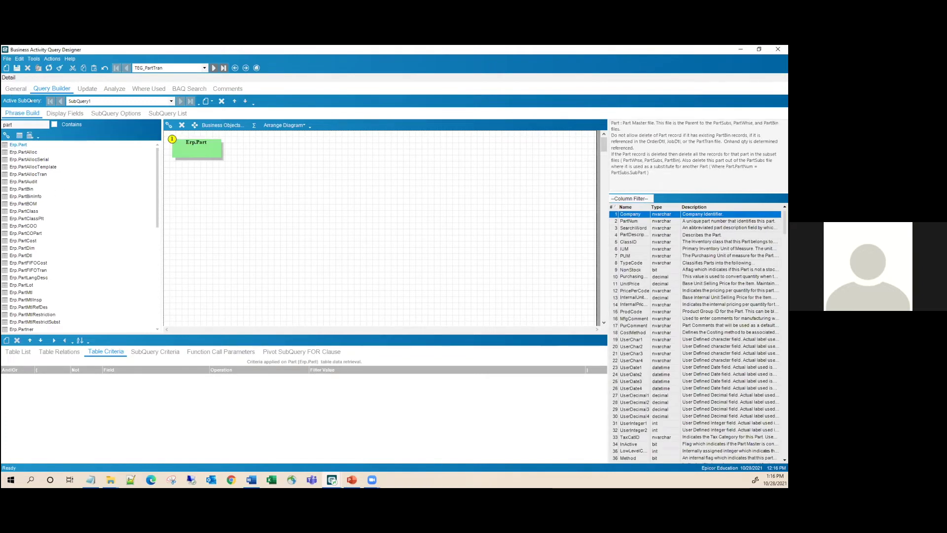
# - Add PartNum, PartDescription and ClassID from the Part table to SubQuery1's display columns
pyautogui.click(57, 114)
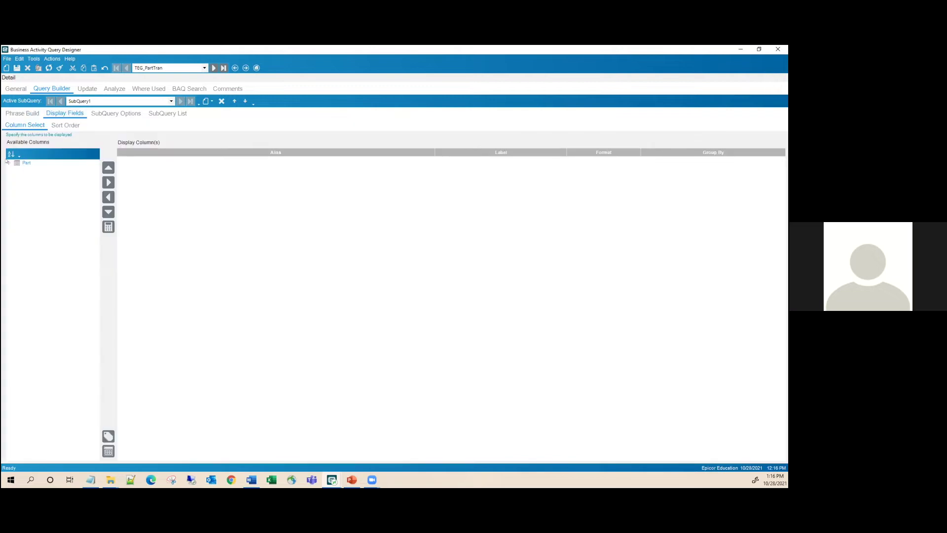
pyautogui.click(10, 163)
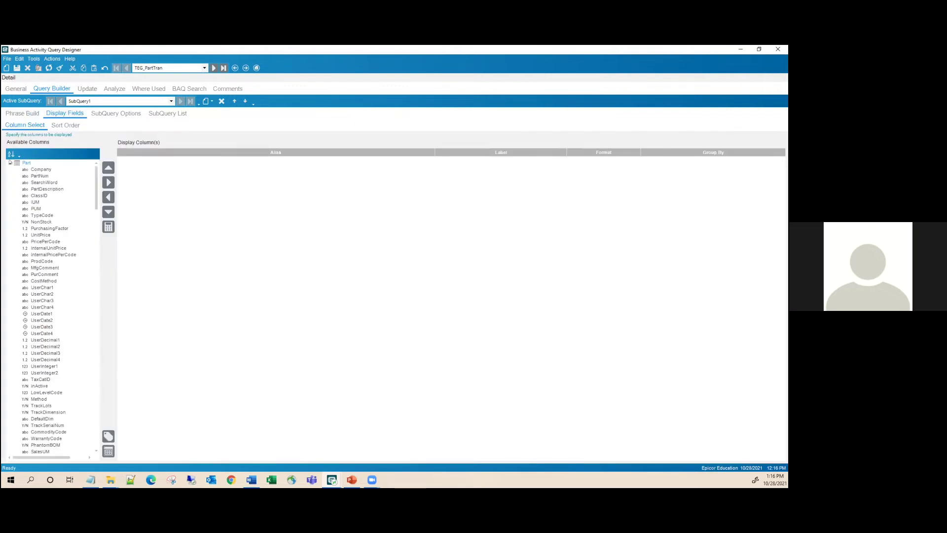
pyautogui.doubleClick(38, 175)
pyautogui.doubleClick(38, 182)
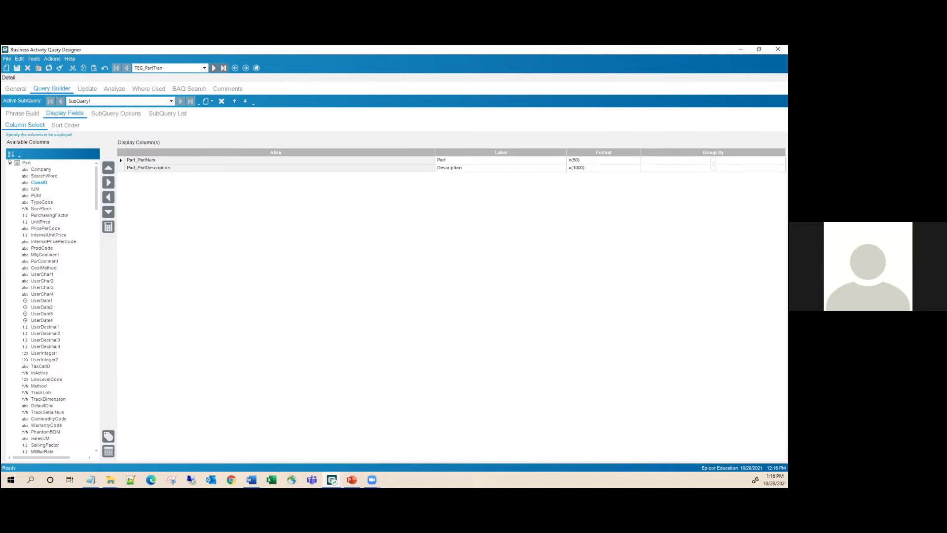
pyautogui.doubleClick(37, 182)
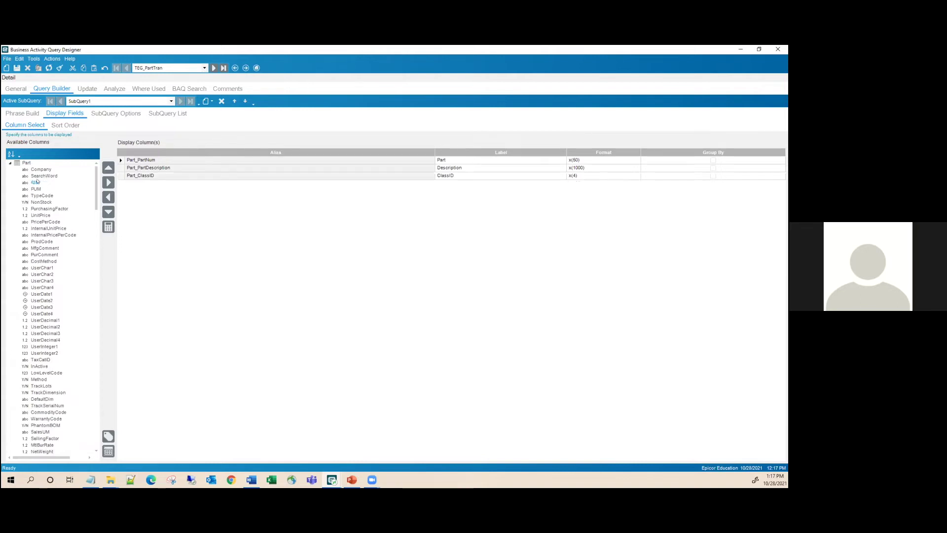
# - Add IUM, PUM and TypeCode from the Part table to SubQuery1's display columns
pyautogui.doubleClick(38, 182)
pyautogui.doubleClick(38, 182)
pyautogui.doubleClick(37, 182)
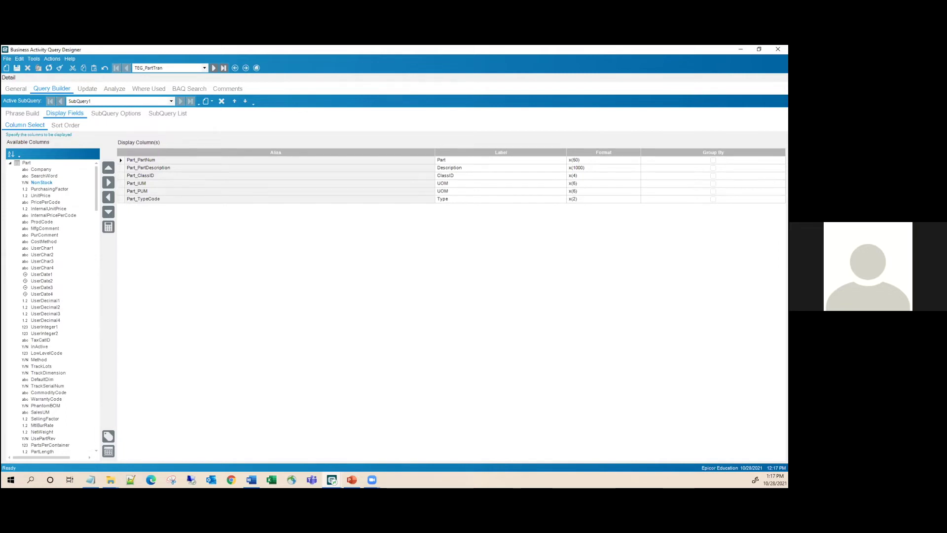
# - Add Erp.PartTran to SubQuery1's phrase diagram, align it beside Erp.Part and inspect the relation between the two tables
pyautogui.click(22, 114)
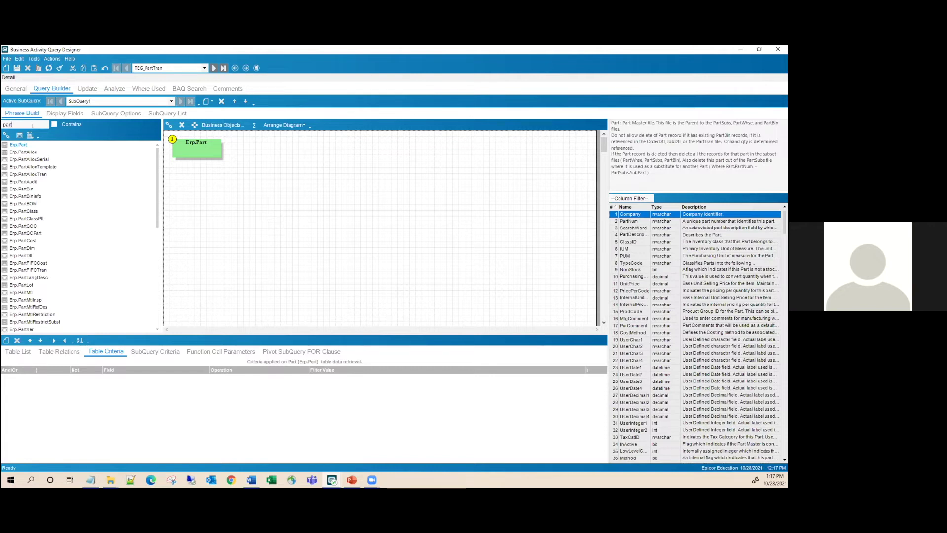
pyautogui.write('t')
pyautogui.moveTo(31, 144); pyautogui.dragTo(267, 166)
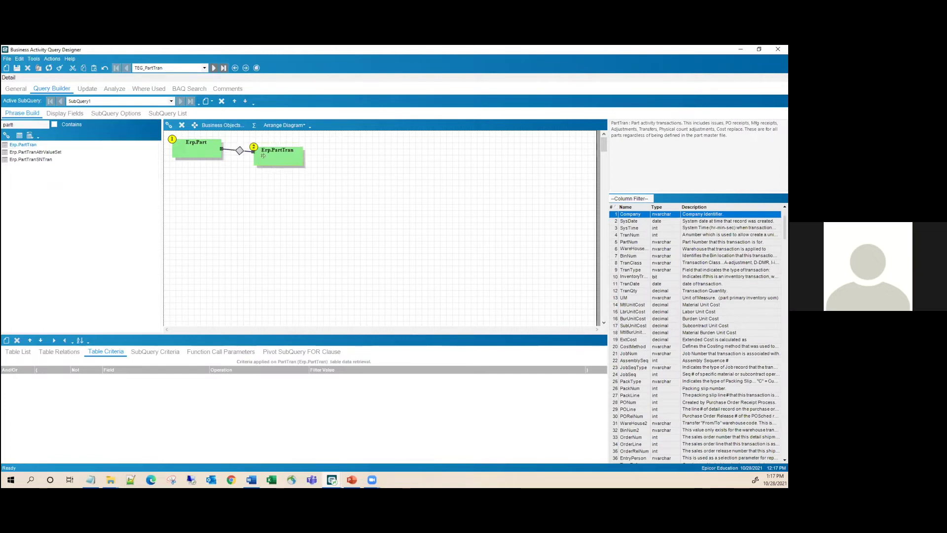
pyautogui.moveTo(283, 153); pyautogui.dragTo(287, 148)
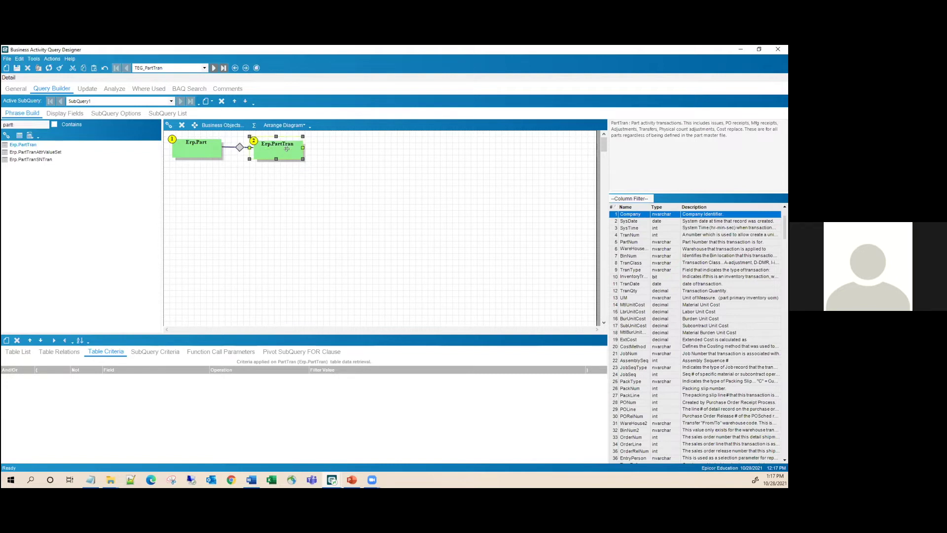
pyautogui.click(209, 147)
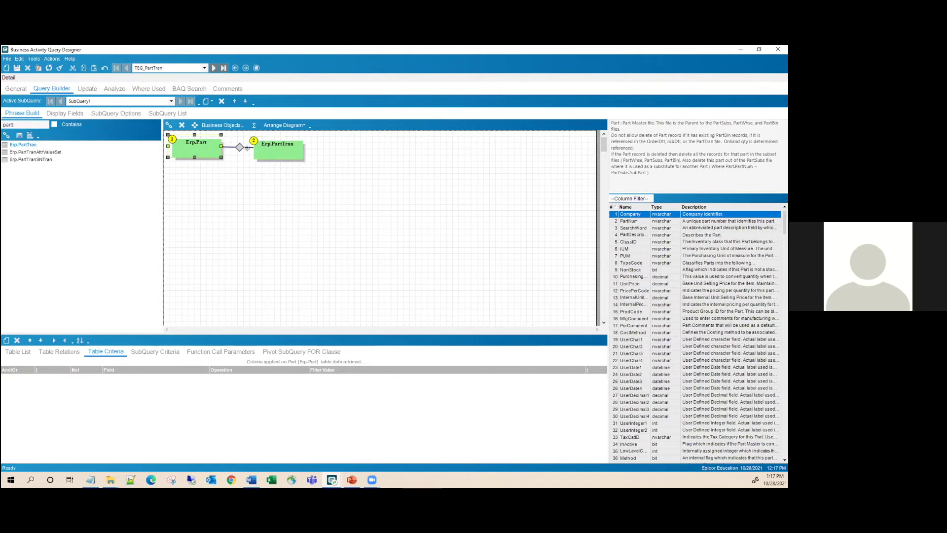
pyautogui.click(246, 147)
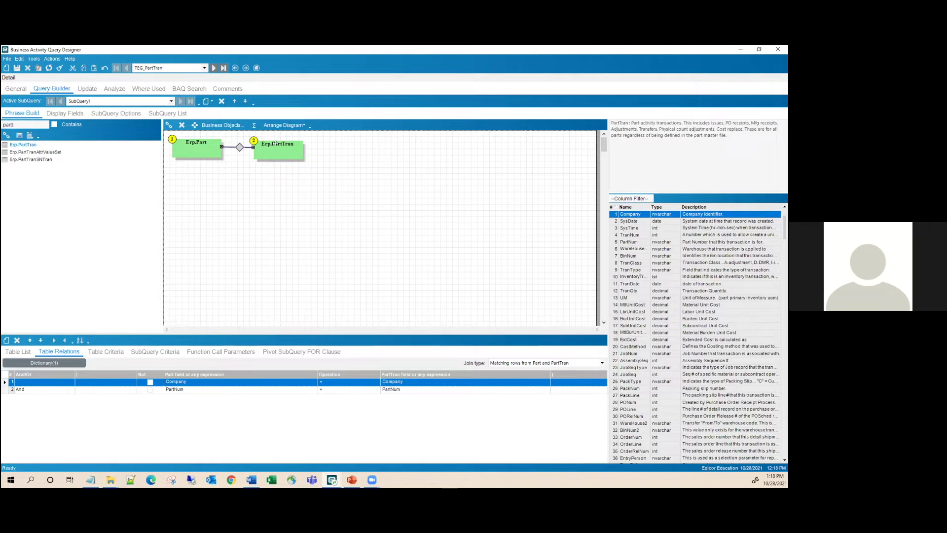
# - Remove Erp.PartTran from SubQuery1's phrase diagram and create SubQuery2
pyautogui.press('Delete')
pyautogui.click(366, 288)
pyautogui.press('Return')
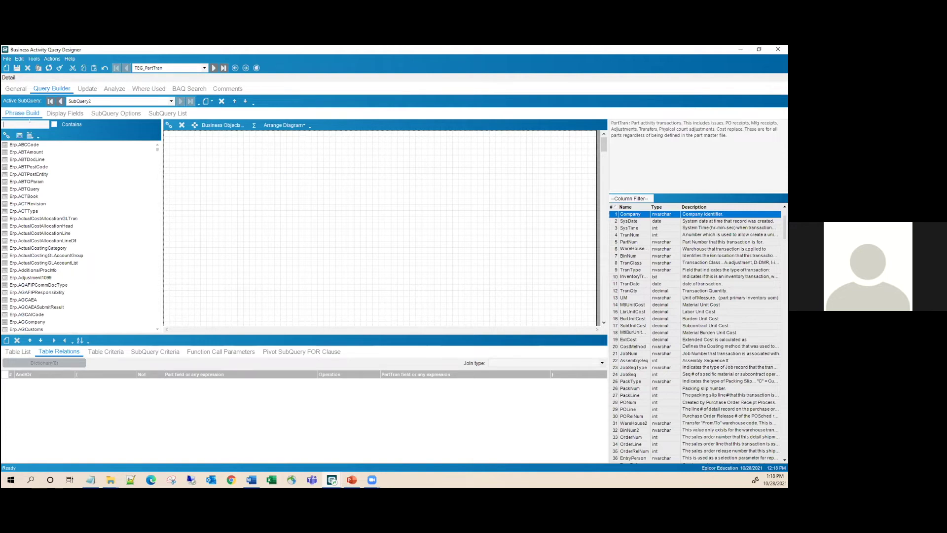
# - Find Erp.PartTran and add it to SubQuery2's phrase diagram under the alias PartTran1
pyautogui.write('partt')
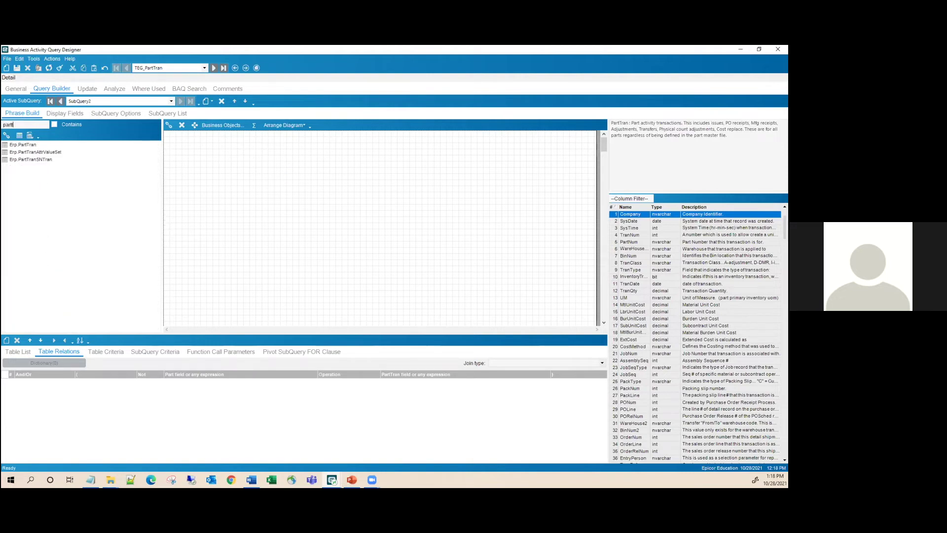
pyautogui.doubleClick(19, 144)
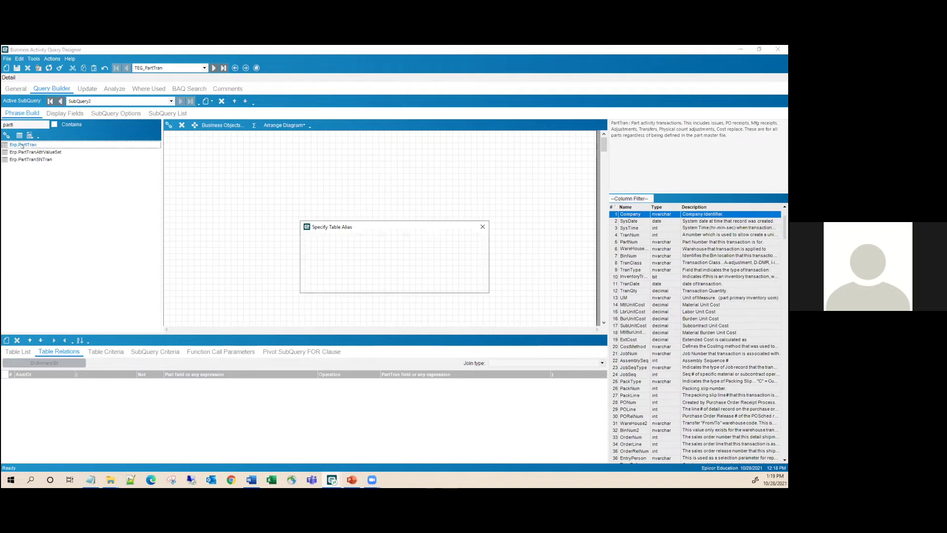
pyautogui.click(317, 287)
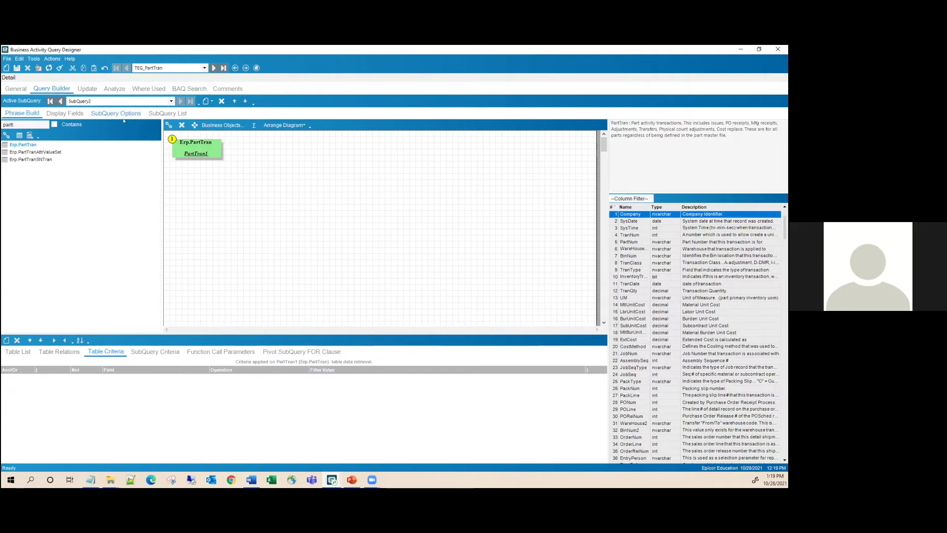
pyautogui.click(202, 143)
pyautogui.moveTo(201, 142); pyautogui.dragTo(209, 144)
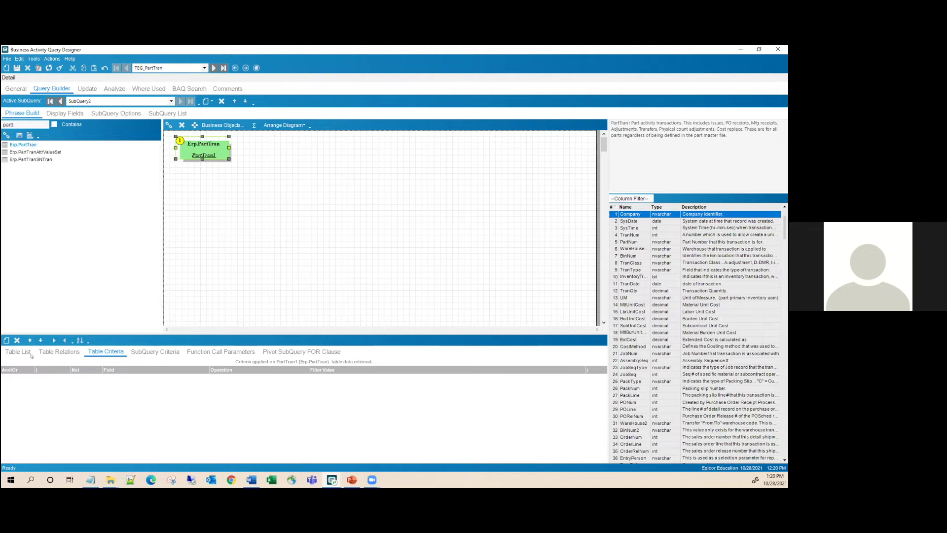
# - Add a table criterion on PartTran1 that requires TranType to equal the constant STK-CUS
pyautogui.click(6, 340)
pyautogui.click(206, 378)
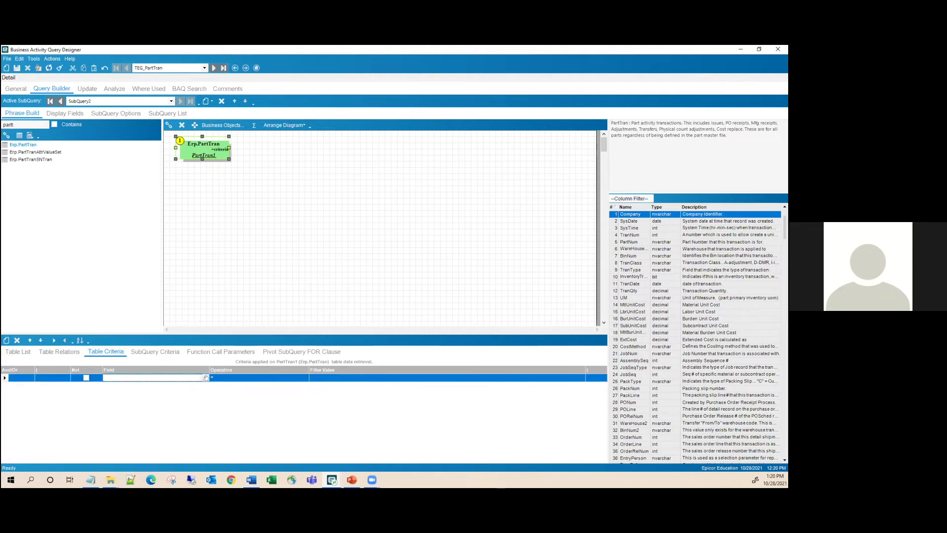
pyautogui.scroll(-3, 202, 417)
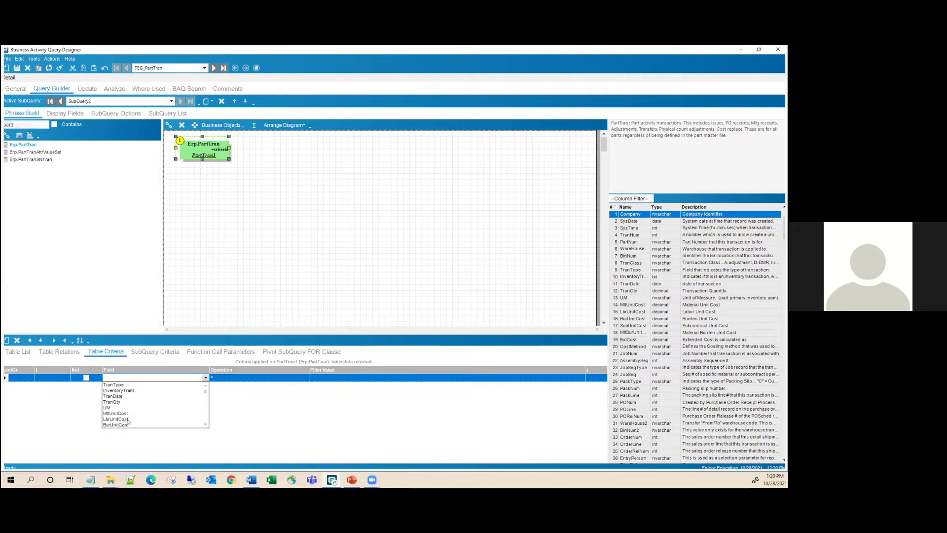
pyautogui.click(121, 384)
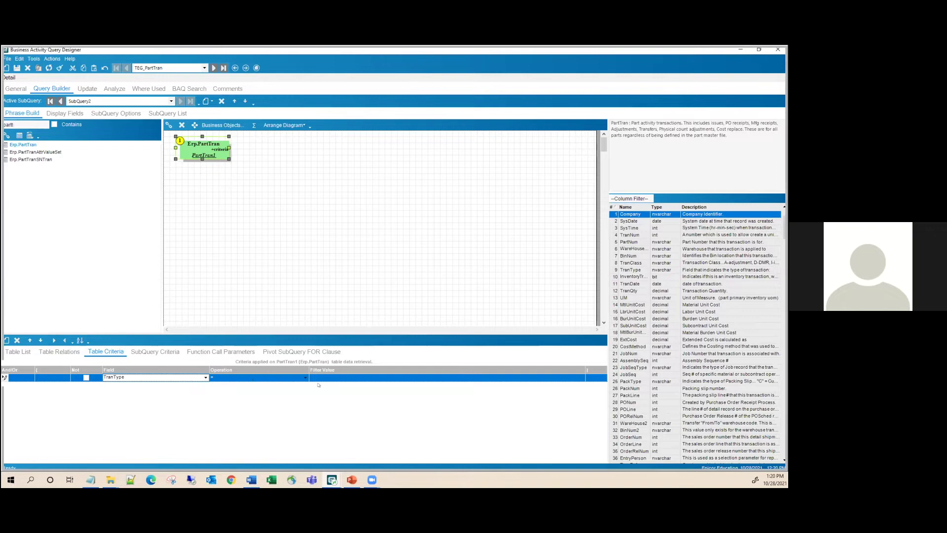
pyautogui.click(350, 378)
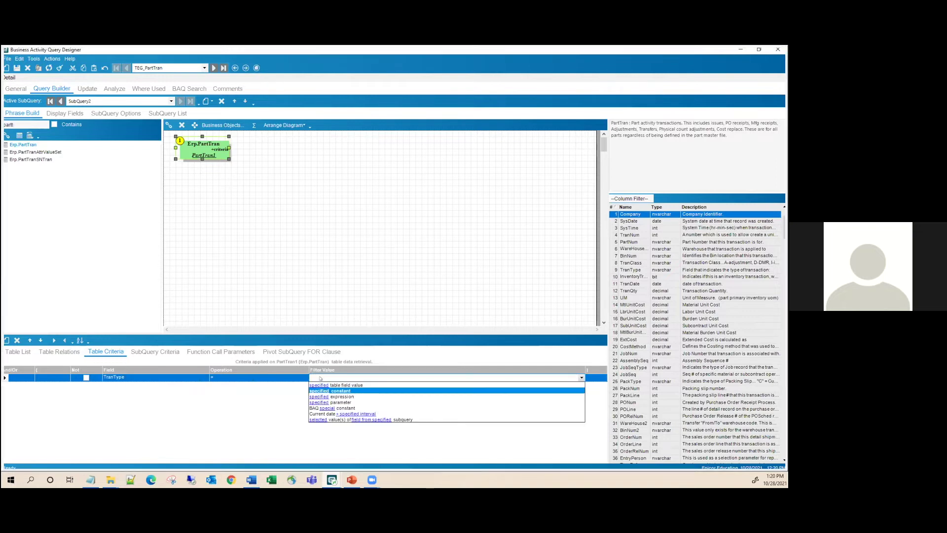
pyautogui.click(321, 384)
pyautogui.click(320, 377)
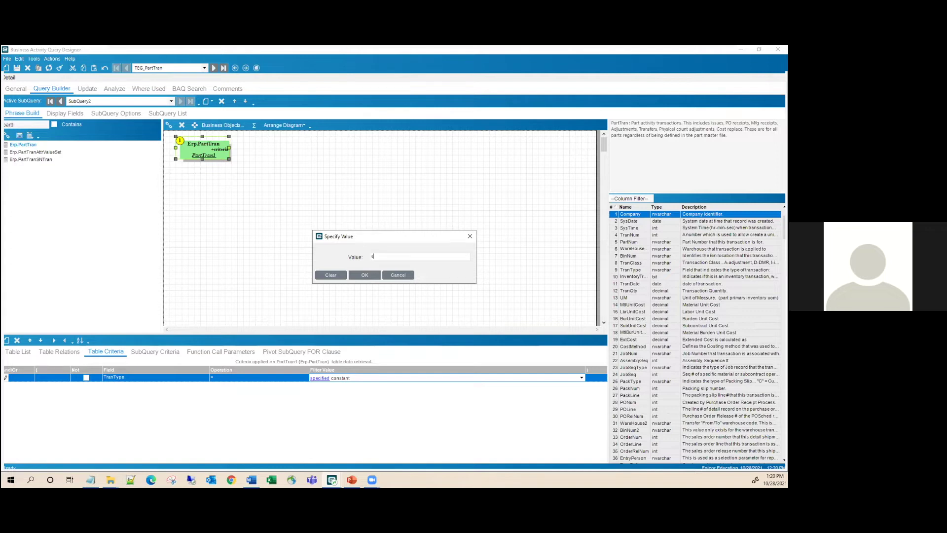
pyautogui.write('STK-CUST')
pyautogui.press('BackSpace')
pyautogui.click(365, 275)
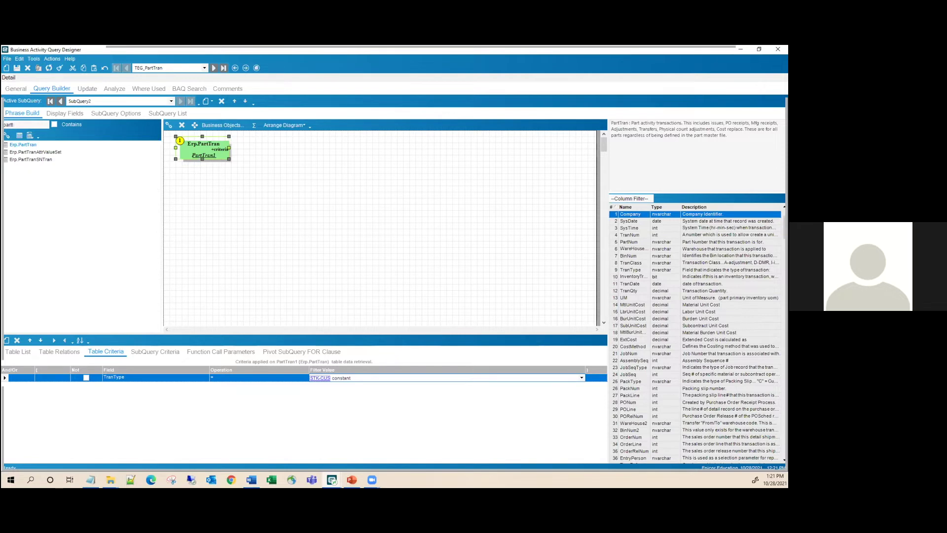
# - Add Company and PartNum from PartTran1 to SubQuery2's display columns and group by both
pyautogui.click(64, 113)
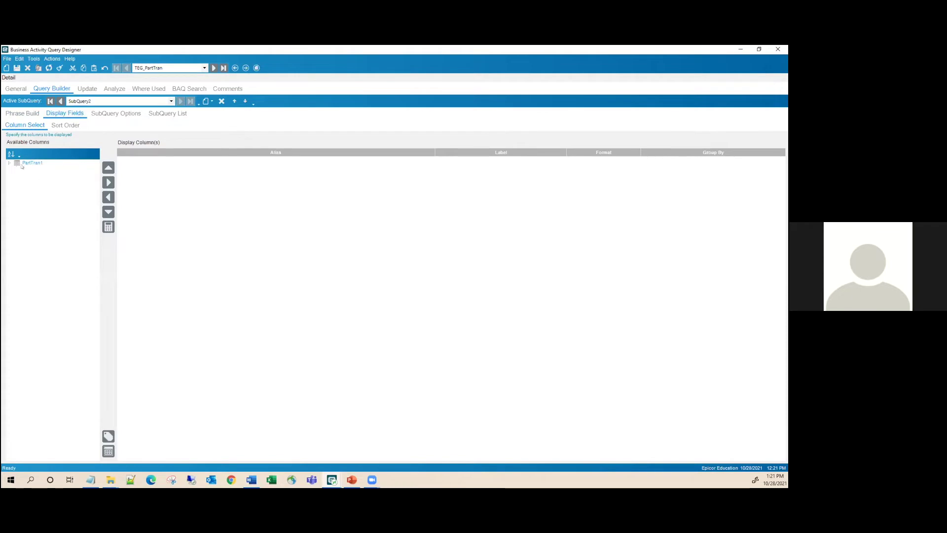
pyautogui.click(10, 164)
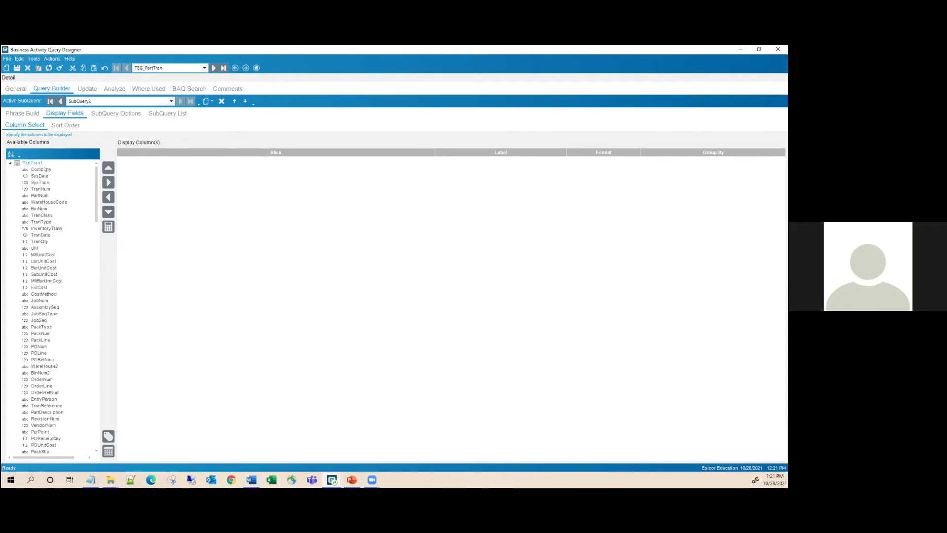
pyautogui.doubleClick(44, 170)
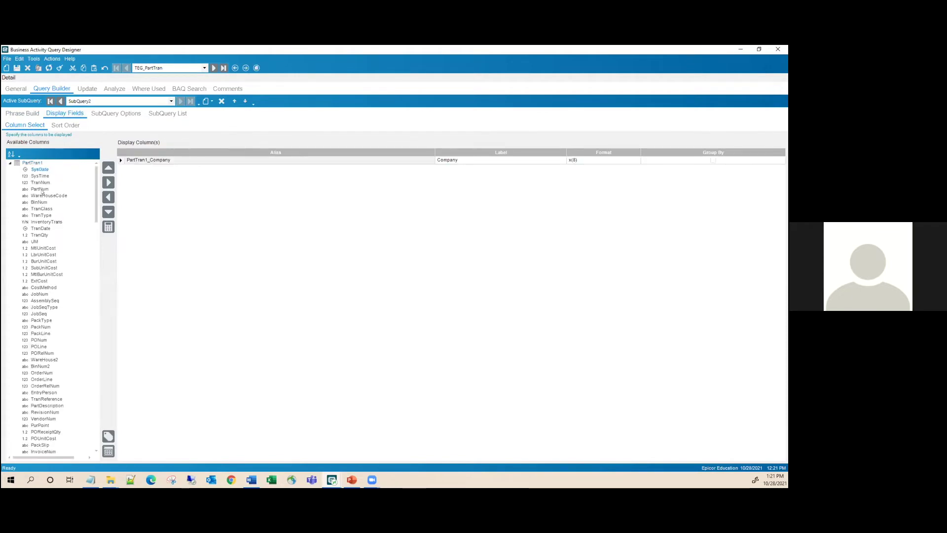
pyautogui.moveTo(42, 189); pyautogui.dragTo(195, 246)
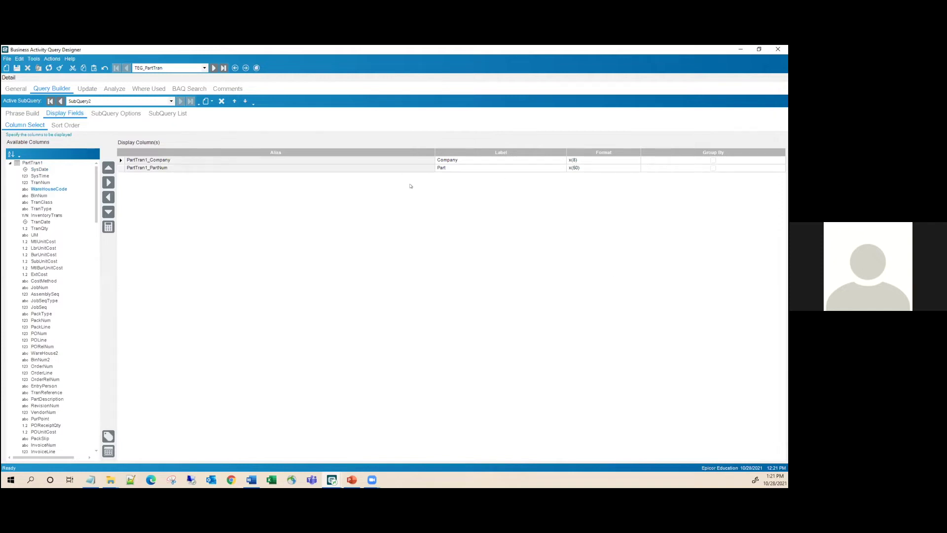
pyautogui.click(713, 160)
pyautogui.click(713, 167)
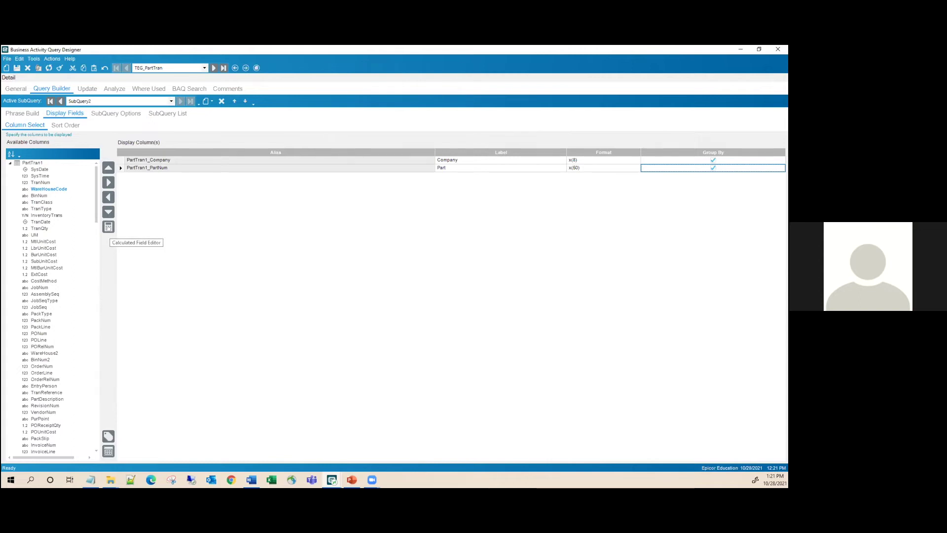
# - Create a calculated field named MaxTran in SubQuery2 with data type nvarchar and format x(200)
pyautogui.click(109, 227)
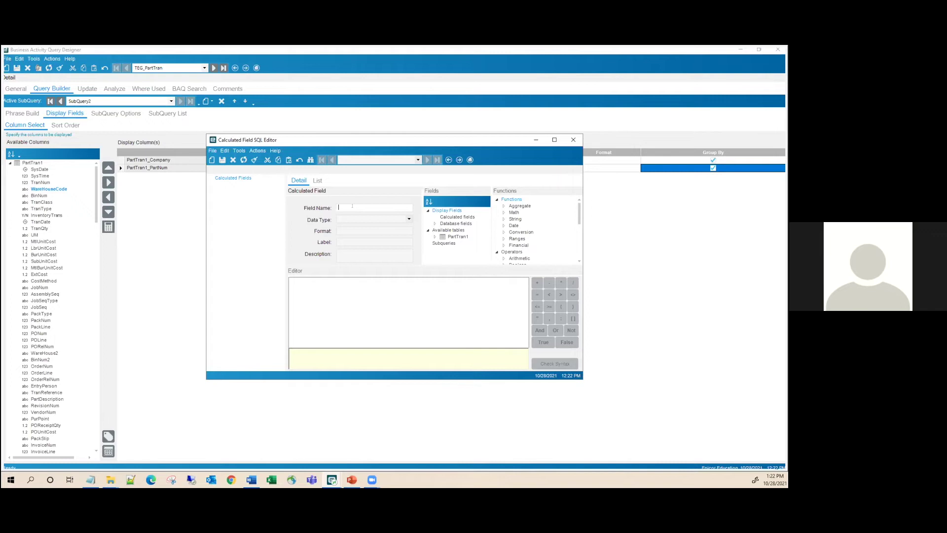
pyautogui.write('MaxTran')
pyautogui.press('Tab')
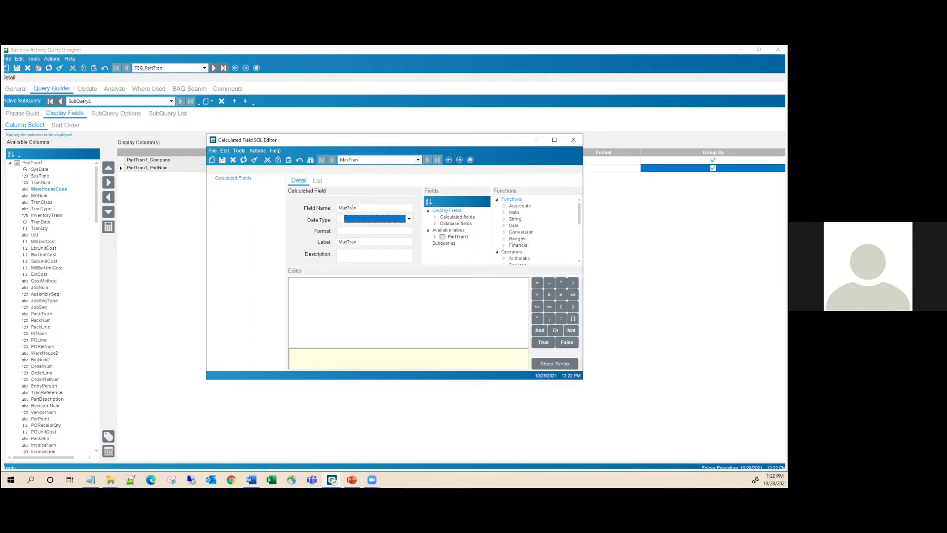
pyautogui.press('Down')
pyautogui.click(345, 231)
pyautogui.press('BackSpace')
pyautogui.write('200')
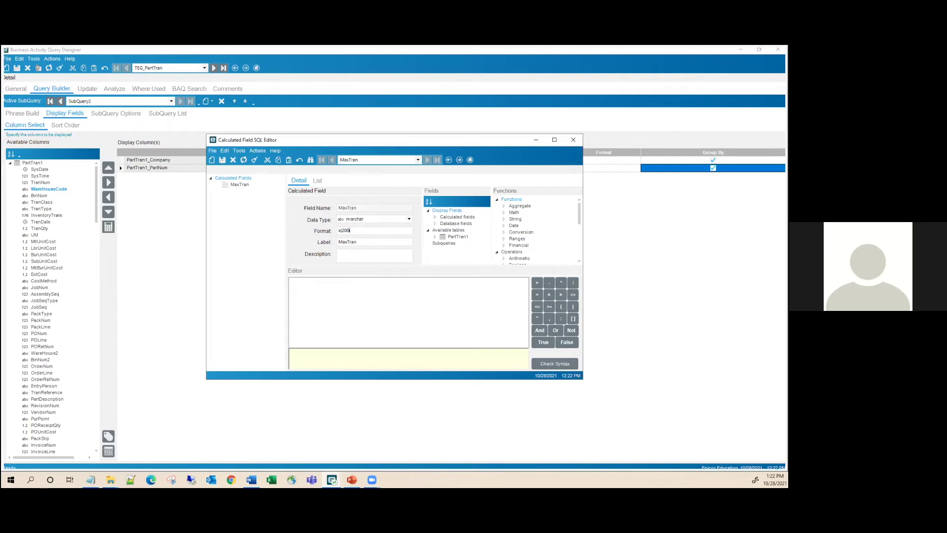
pyautogui.write(')')
# - Enter max(format(PartTran.TranDate,'yyyyMMdd') + '~' + convert(varchar, PartTran.TranQty) + '~' + convert(varchar, PartTran.OrderNum) + '~' + convert(varchar, PartTran.CustNum)) as MaxTran's expression
pyautogui.click(290, 281)
pyautogui.hotkey('alt', 'Tab')
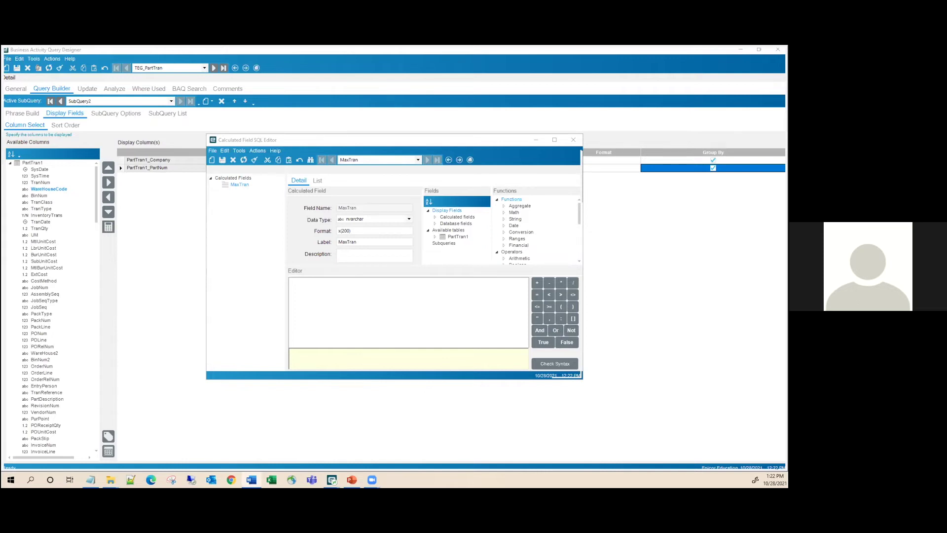
pyautogui.click(306, 303)
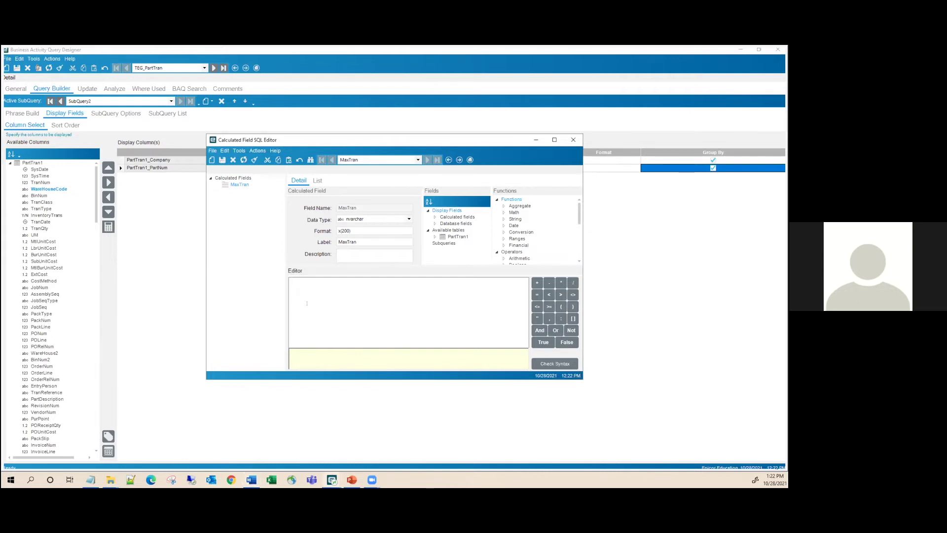
pyautogui.write("max(format(PartTran.TranDate,'yyyyMMdd') + '~' + convert(varchar, PartTran.TranQty) + '~' + convert(varchar, PartTran.OrderNum) + '~' + convert(varchar, PartTran.CustNum))")
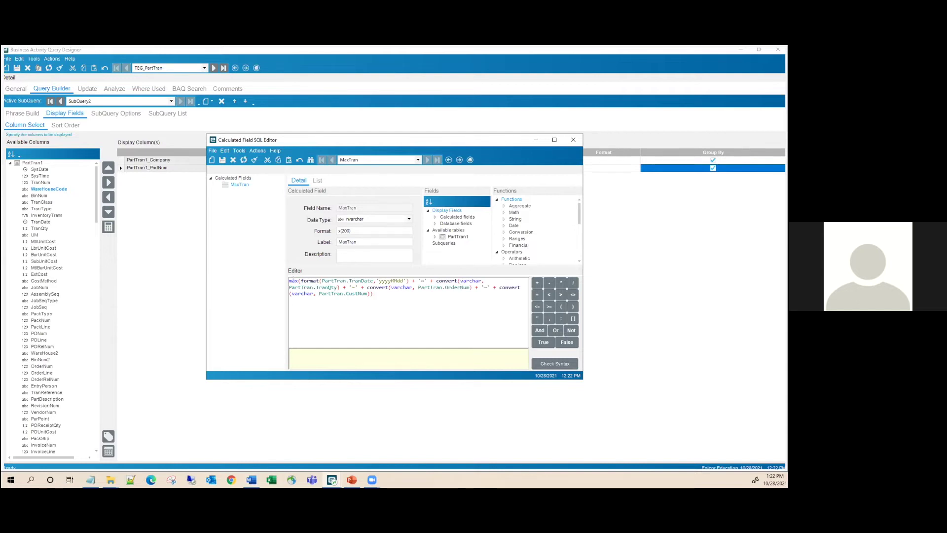
# - Examine the max function, the yyyyMMdd date format and the CustNum part of the MaxTran expression
pyautogui.moveTo(289, 281); pyautogui.dragTo(295, 281)
pyautogui.click(377, 292)
pyautogui.moveTo(378, 280); pyautogui.dragTo(404, 280)
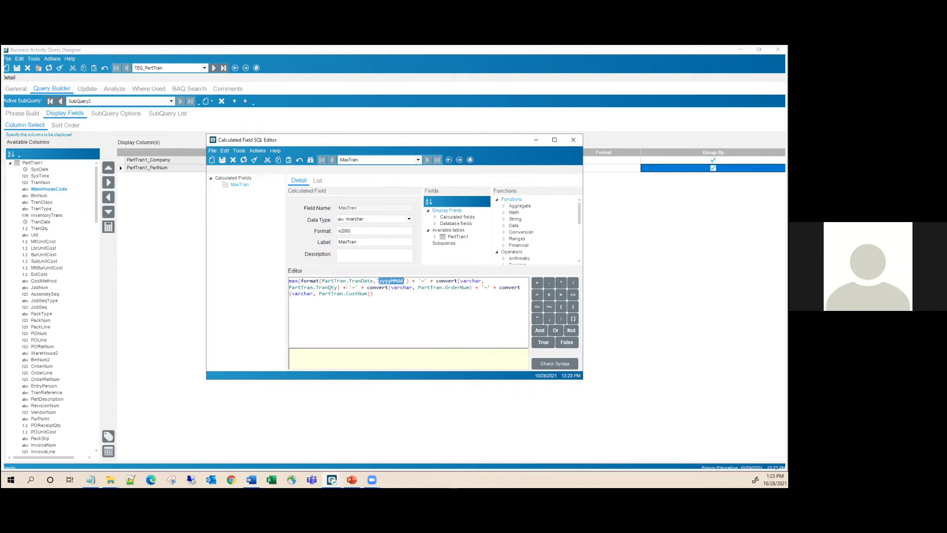
pyautogui.click(389, 280)
pyautogui.doubleClick(390, 281)
pyautogui.click(384, 280)
pyautogui.doubleClick(293, 281)
pyautogui.moveTo(345, 293); pyautogui.dragTo(367, 293)
# - Add a second calculated field named TTM with data type decimal
pyautogui.click(211, 160)
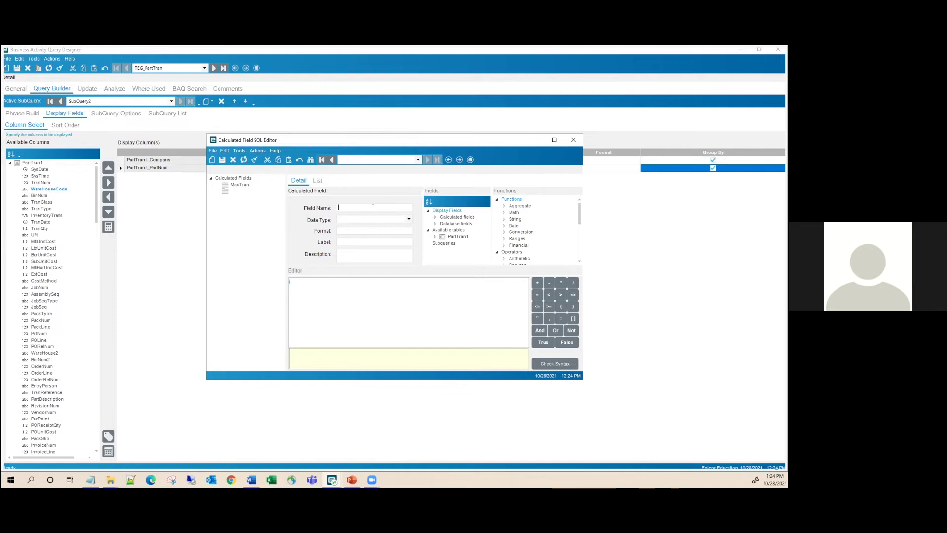
pyautogui.write('TM')
pyautogui.press('Tab')
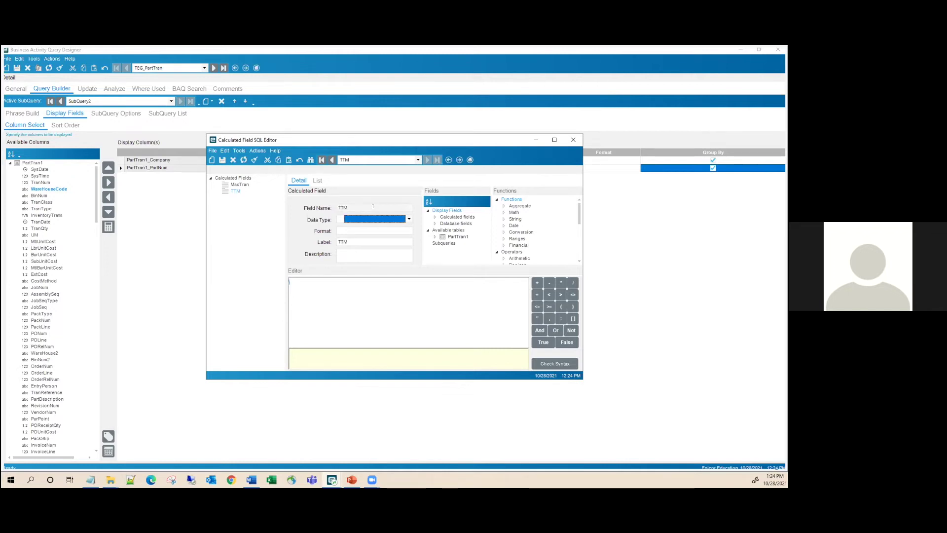
pyautogui.press('d')
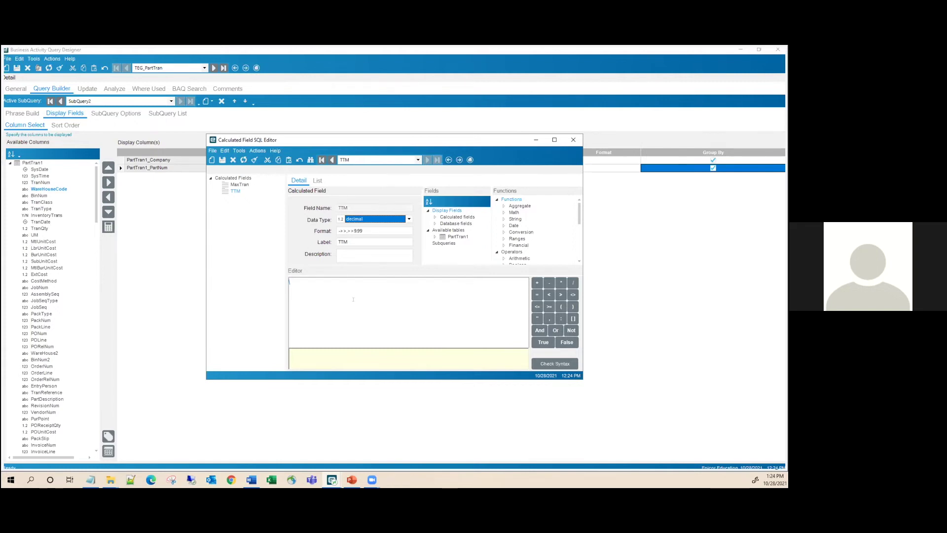
# - Enter sum(case when PartTran.TranDate > dateadd(year, -1, Constants.Today) and PartTran.TranDate <= Constants.Today then PartTran.TranQty else 0 end) as TTM's expression and close the calculated field editor
pyautogui.click(353, 300)
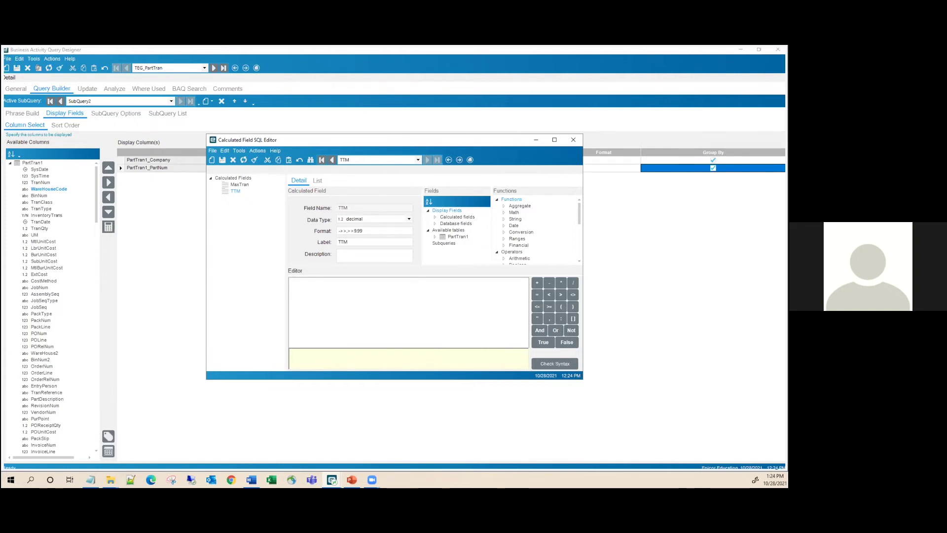
pyautogui.hotkey('alt', 'Tab')
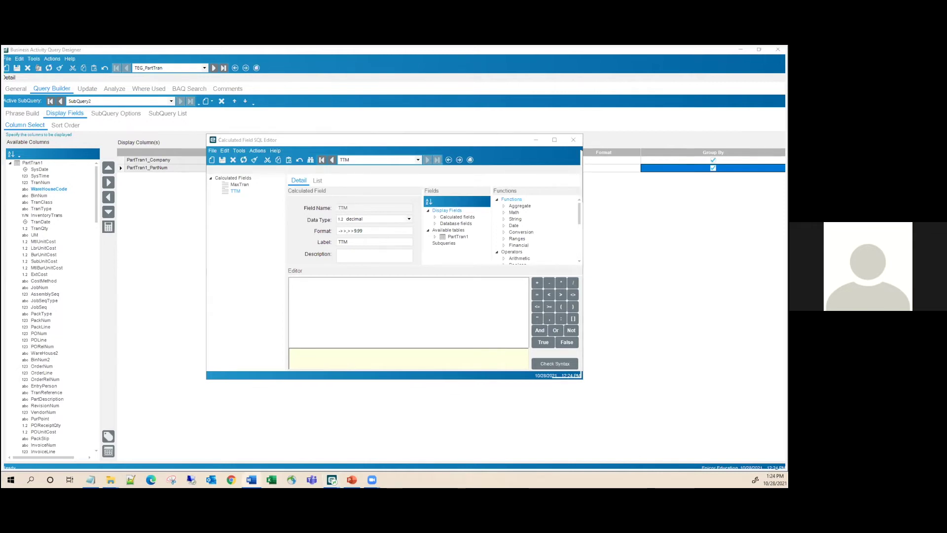
pyautogui.click(439, 304)
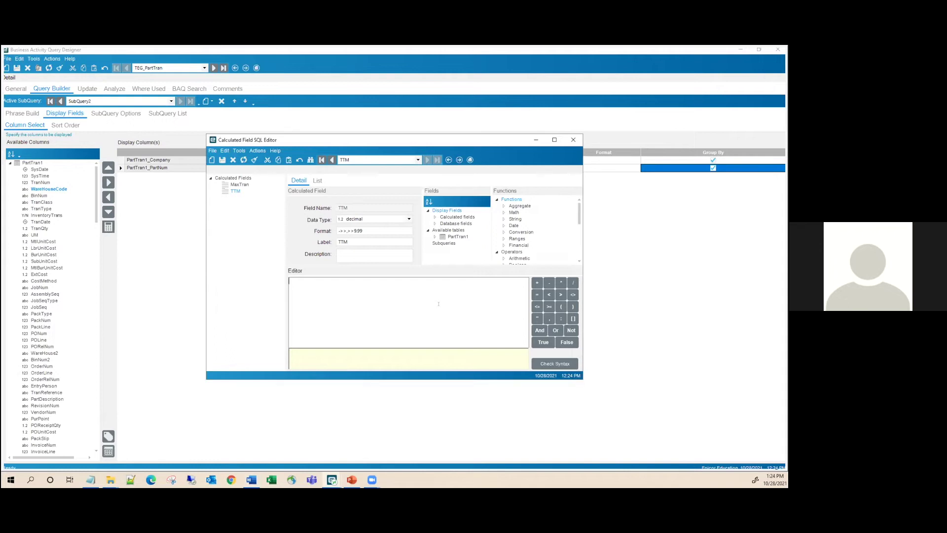
pyautogui.write('sum(case when PartTran.TranDate > dateadd(year, -1, Constants.Today) and PartTran.TranDate <= Constants.Today then PartTran.TranQty else 0 end)')
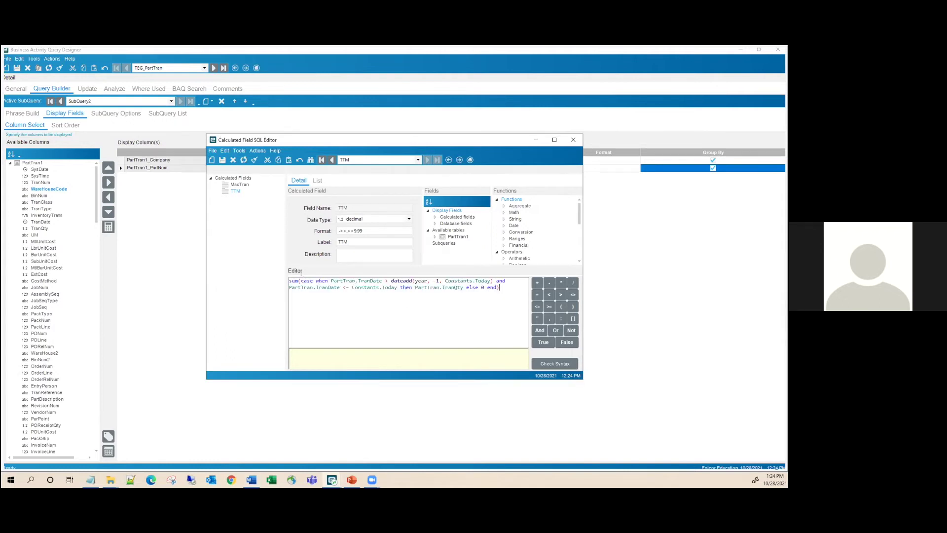
pyautogui.moveTo(300, 281); pyautogui.dragTo(312, 281)
pyautogui.moveTo(288, 287); pyautogui.dragTo(398, 287)
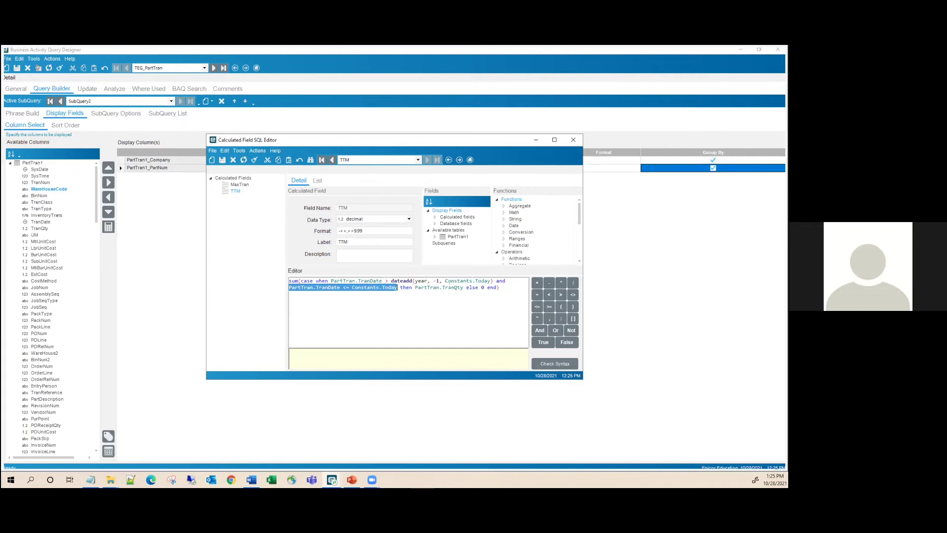
pyautogui.moveTo(414, 288); pyautogui.dragTo(463, 287)
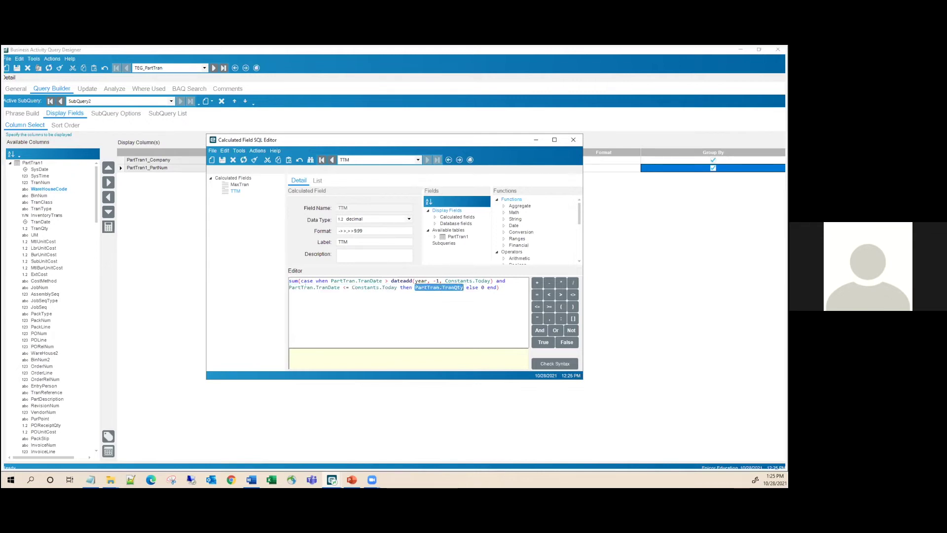
pyautogui.moveTo(289, 281); pyautogui.dragTo(298, 281)
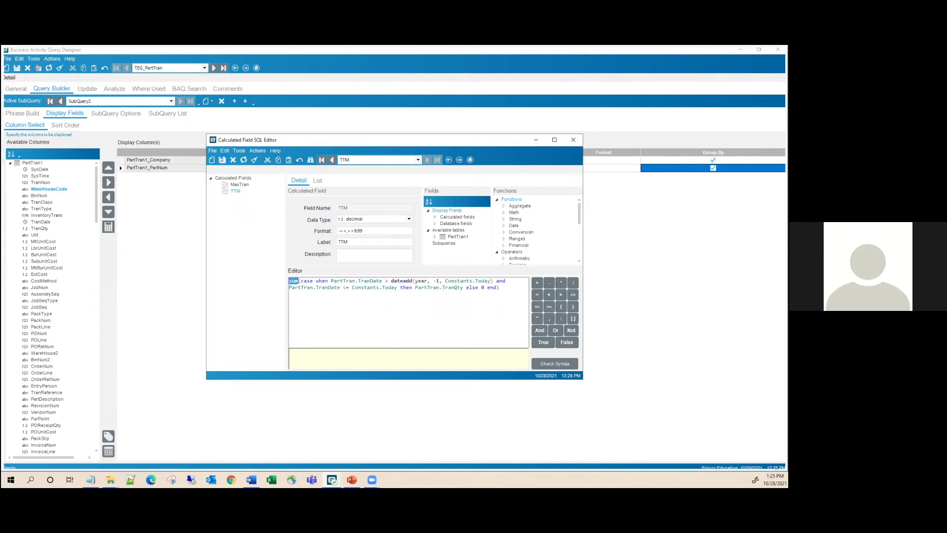
pyautogui.click(573, 141)
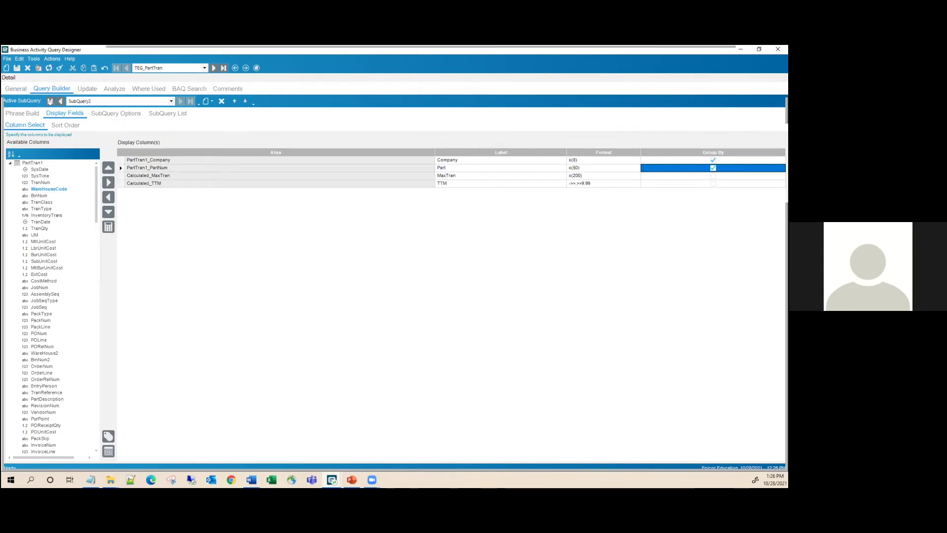
# - Add a calculated field named TranDate with data type date to SubQuery1
pyautogui.click(49, 101)
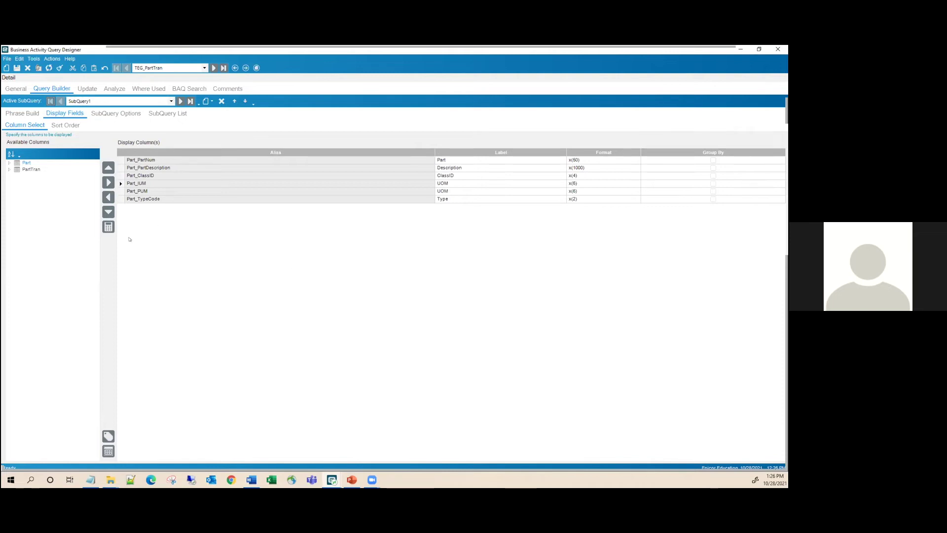
pyautogui.click(109, 227)
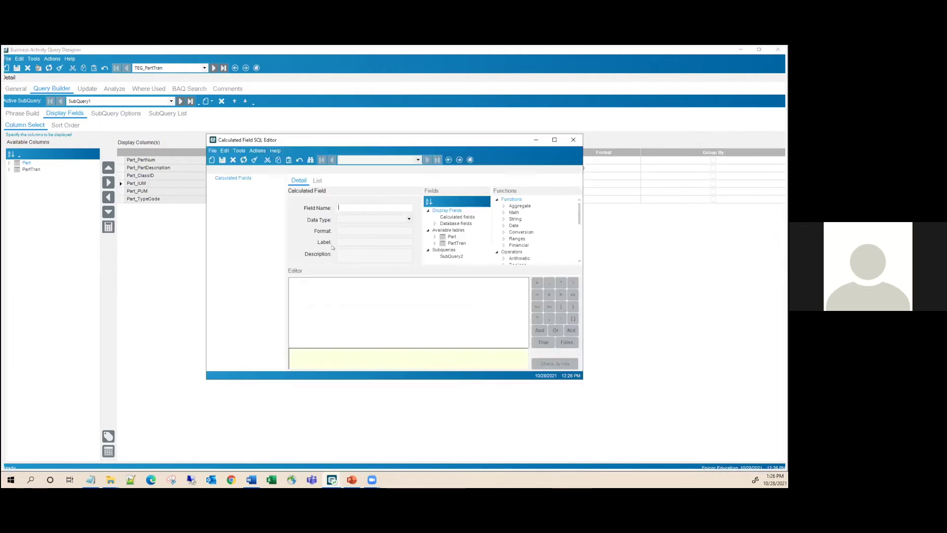
pyautogui.write('TranDate')
pyautogui.press('Tab')
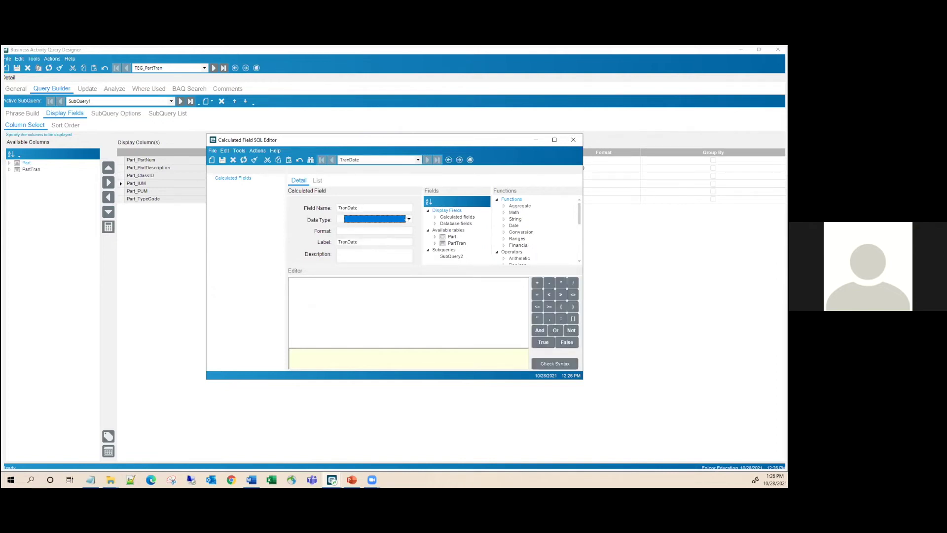
pyautogui.click(408, 219)
pyautogui.click(364, 253)
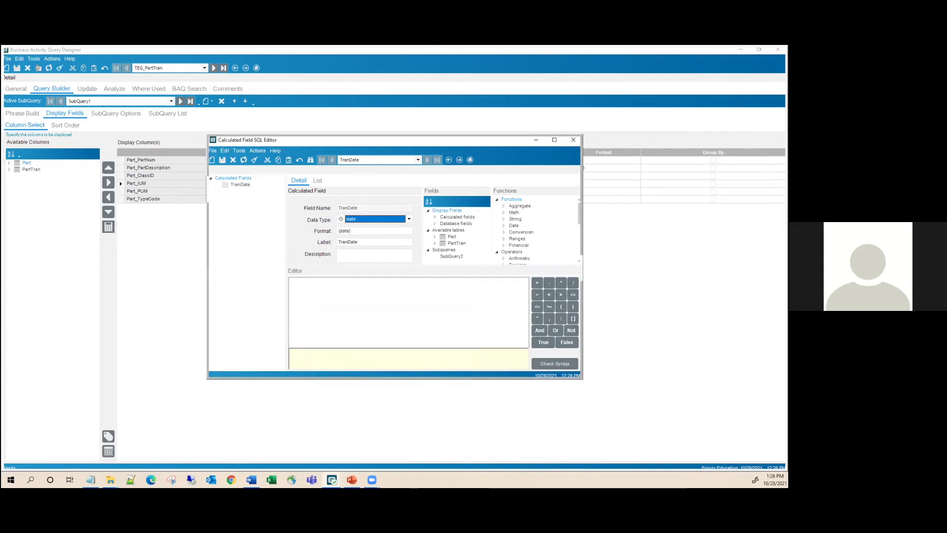
# - Enter (case when [Ice].entry(1,isnull(SubQuery2.Calculated_MaxTran,'') , '~' ) <> '' then convert(datetime,[Ice].entry(1,isnull(SubQuery2.Calculated_MaxTran,'') , '~' )) else null end) as TranDate's expression
pyautogui.hotkey('alt', 'Tab')
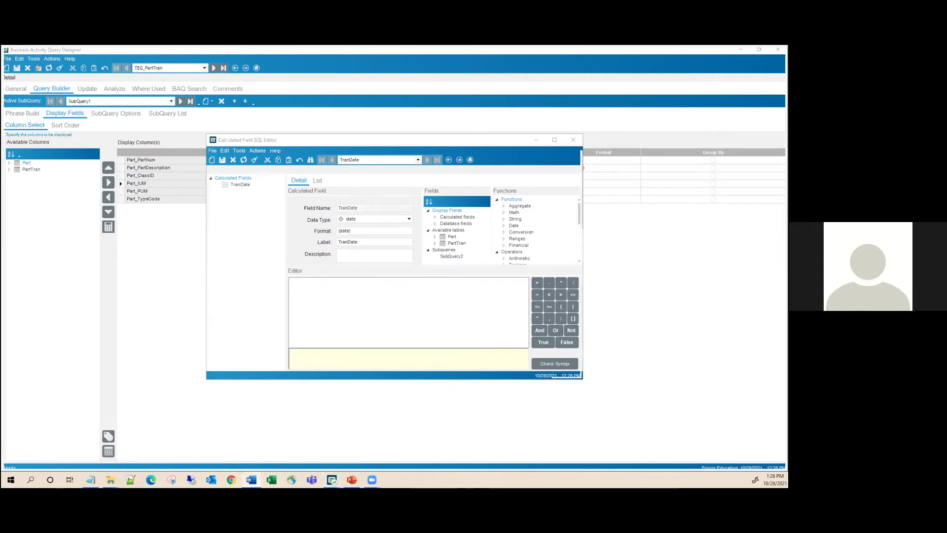
pyautogui.click(394, 297)
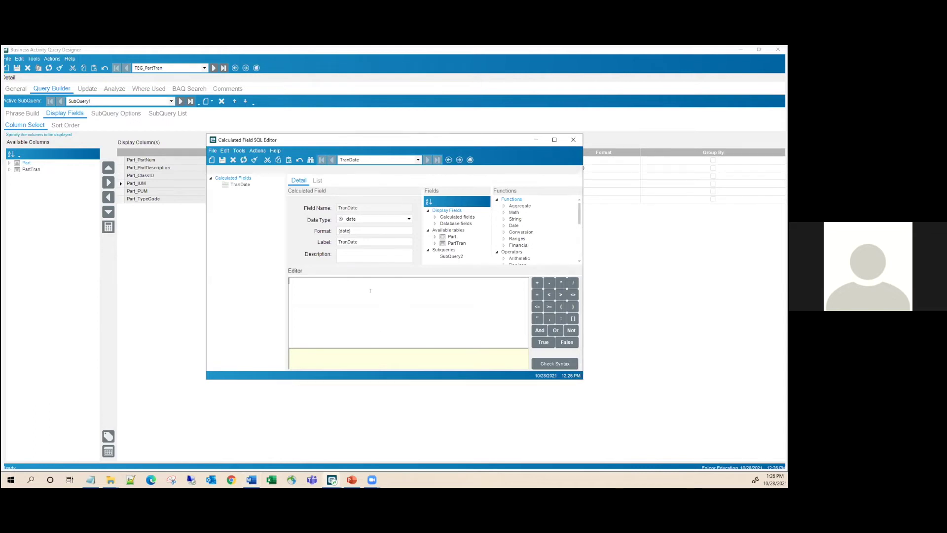
pyautogui.write("(case when [Ice].entry(1,isnull(SubQuery2.Calculated_MaxTran,'') , '~' ) <> '' then convert(datetime,[Ice].entry(1,isnull(SubQuery2.Calculated_MaxTran,'') , '~' )) else null end)")
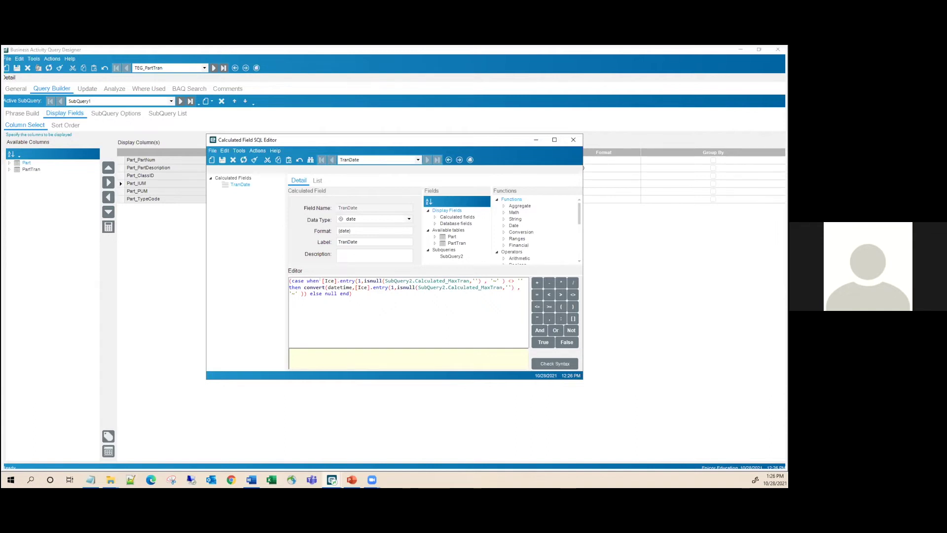
pyautogui.moveTo(322, 280); pyautogui.dragTo(504, 281)
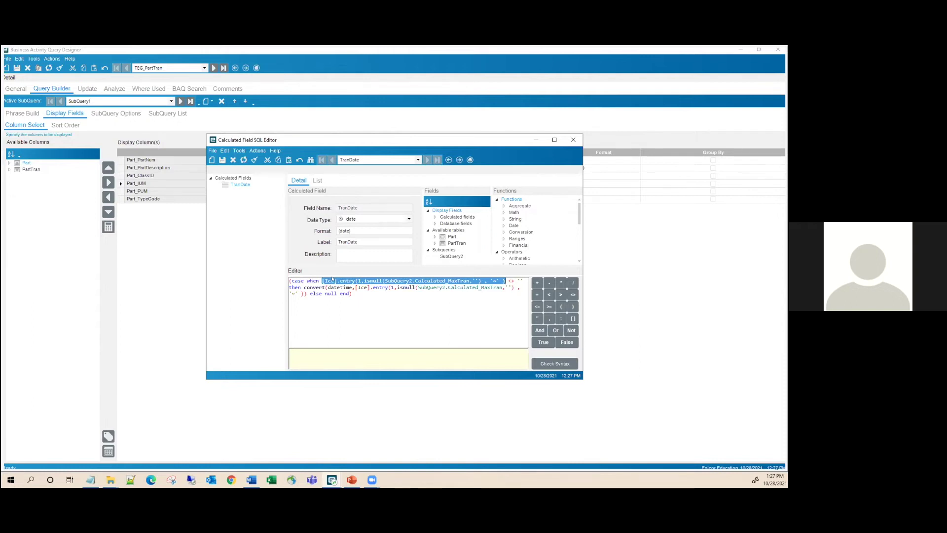
pyautogui.doubleClick(359, 280)
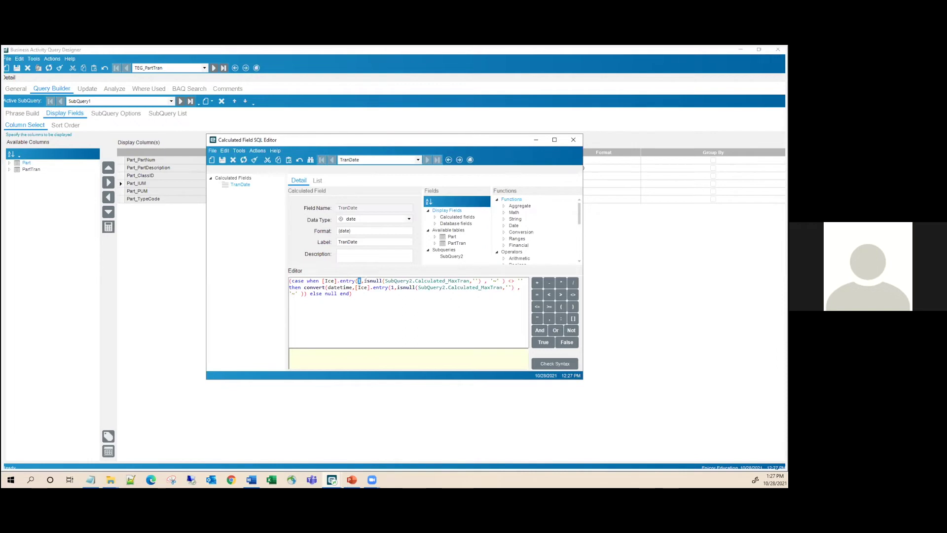
pyautogui.moveTo(364, 280); pyautogui.dragTo(382, 281)
pyautogui.moveTo(472, 280); pyautogui.dragTo(478, 281)
pyautogui.click(476, 281)
pyautogui.moveTo(304, 287); pyautogui.dragTo(497, 285)
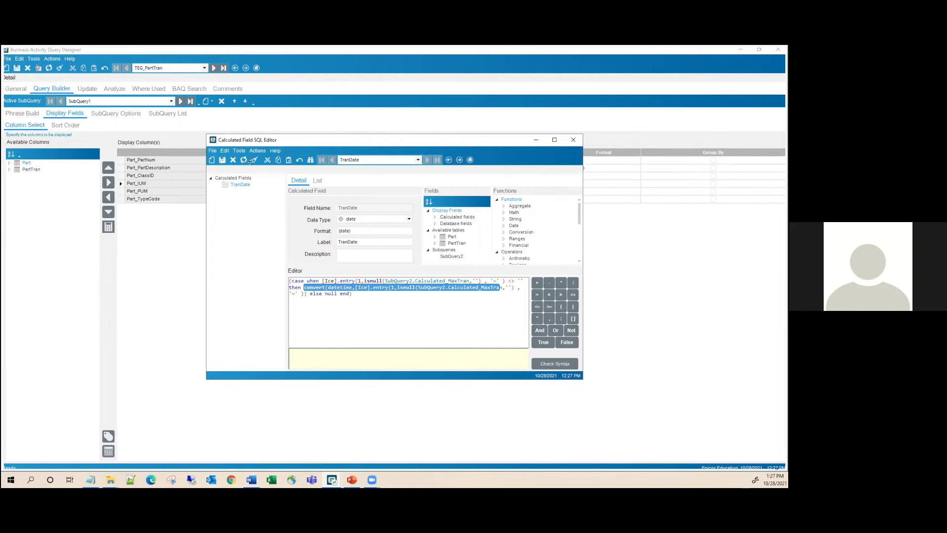
# - Add a decimal calculated field named TranQty with the expression convert(decimal, [Ice].entry(2,isnull(SubQuery2.Calculated_MaxTran,'') , '~' ))
pyautogui.click(211, 159)
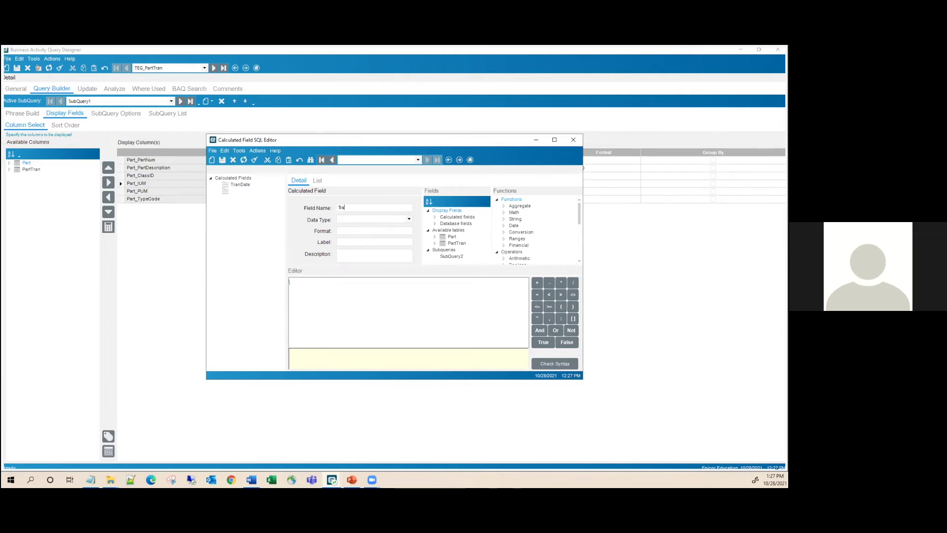
pyautogui.write('ty')
pyautogui.press('Tab')
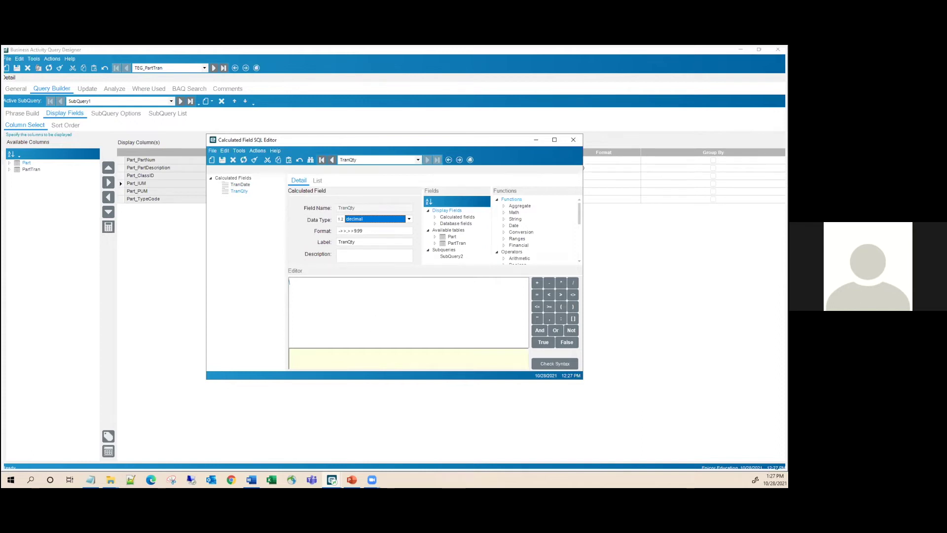
pyautogui.hotkey('alt', 'Tab')
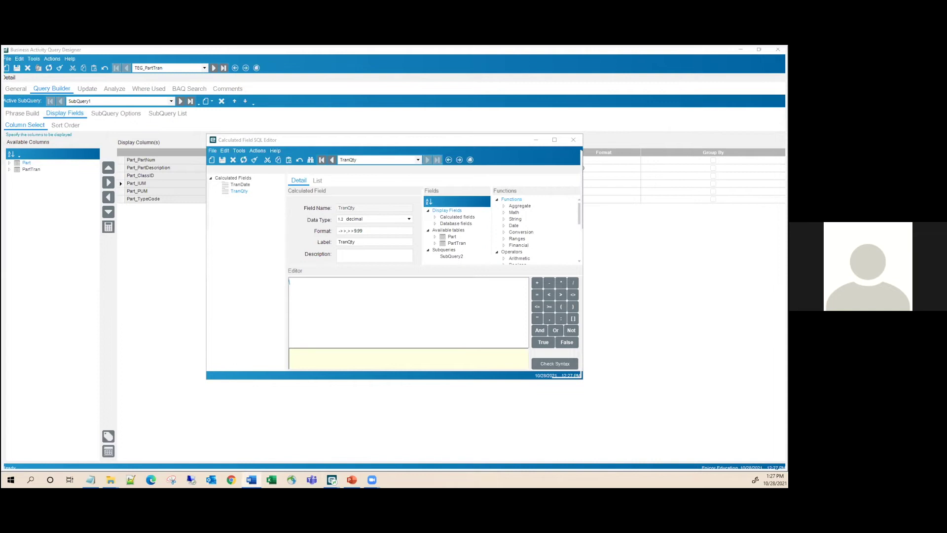
pyautogui.click(321, 286)
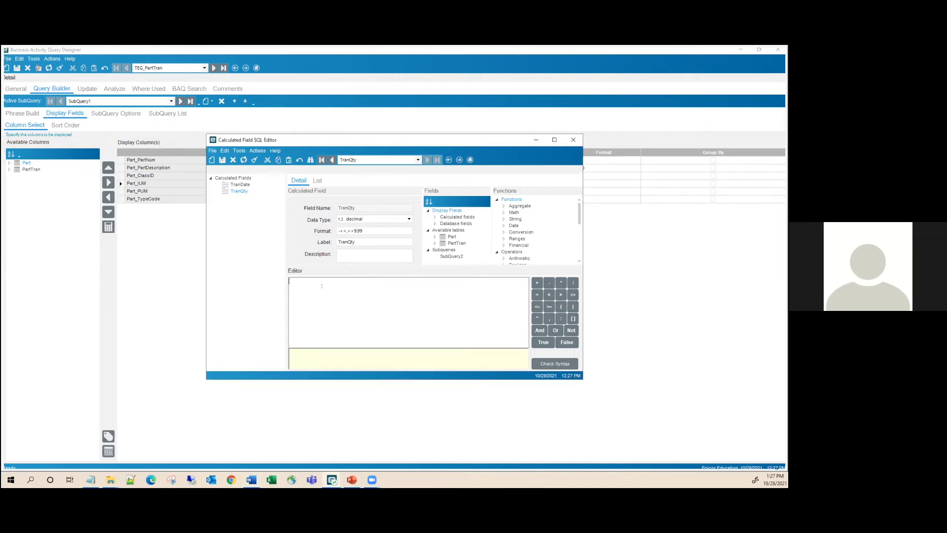
pyautogui.write("convert(decimal, [Ice].entry(2,isnull(SubQuery2.Calculated_MaxTran,'') , '~' ))")
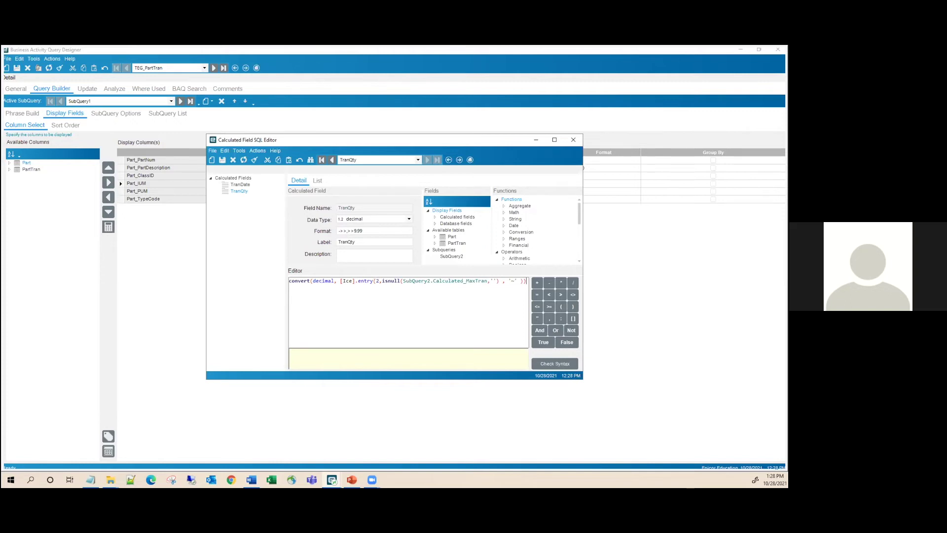
pyautogui.doubleClick(376, 280)
# - Add an int calculated field named OrderNum with the expression convert(int, [Ice].entry(3,isnull(SubQuery2.Calculated_MaxTran,'') , '~' ))
pyautogui.click(212, 160)
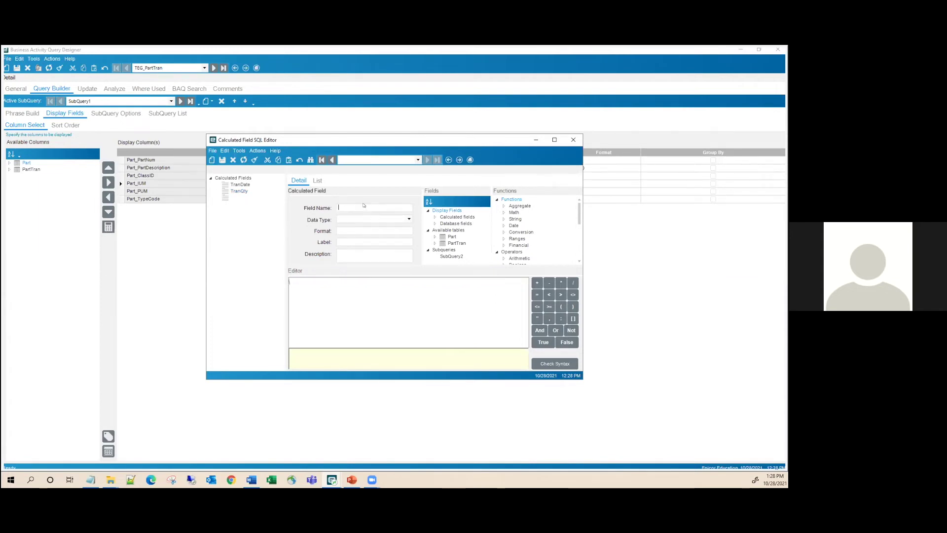
pyautogui.write('OrderNum')
pyautogui.press('Tab')
pyautogui.write('int')
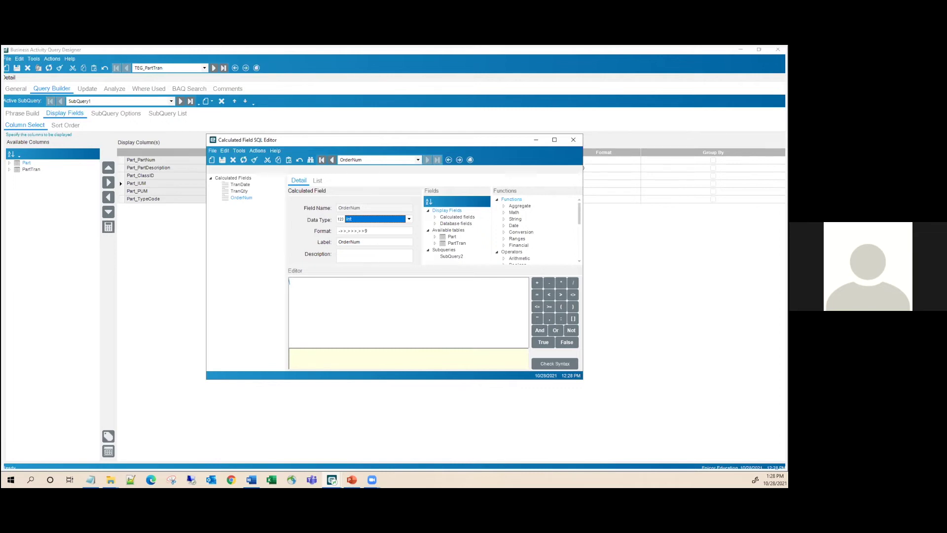
pyautogui.hotkey('alt', 'Tab')
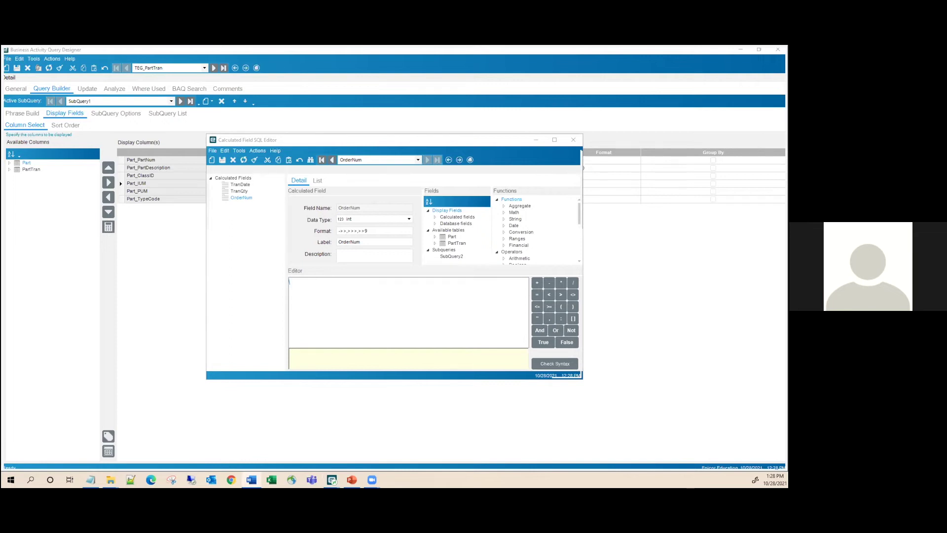
pyautogui.click(300, 298)
pyautogui.write("convert(int, [Ice].entry(3,isnull(SubQuery2.Calculated_MaxTran,'') , '~' ))")
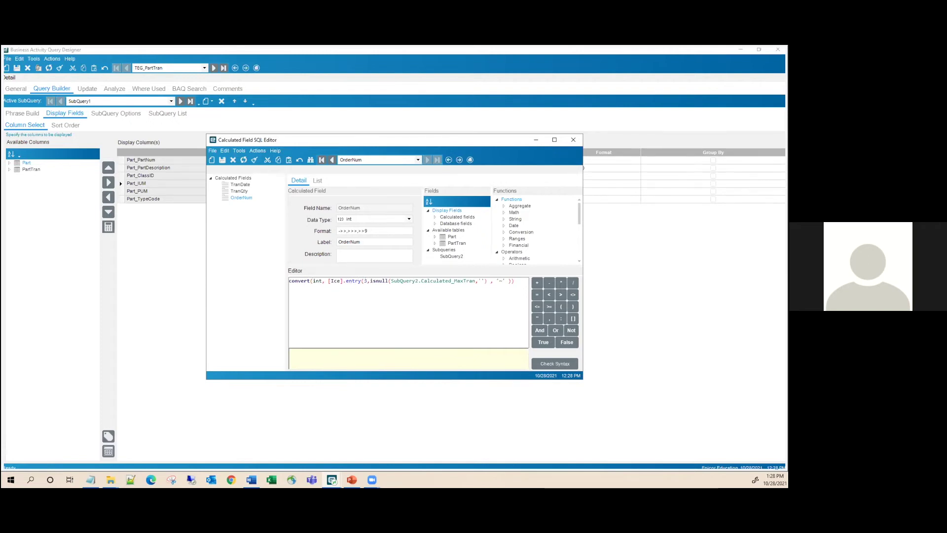
pyautogui.click(367, 281)
# - Add an int calculated field named CustNum with the expression convert(int, [Ice].entry(4,isnull(SubQuery2.Calculated_MaxTran,'') , '~' ))
pyautogui.click(212, 160)
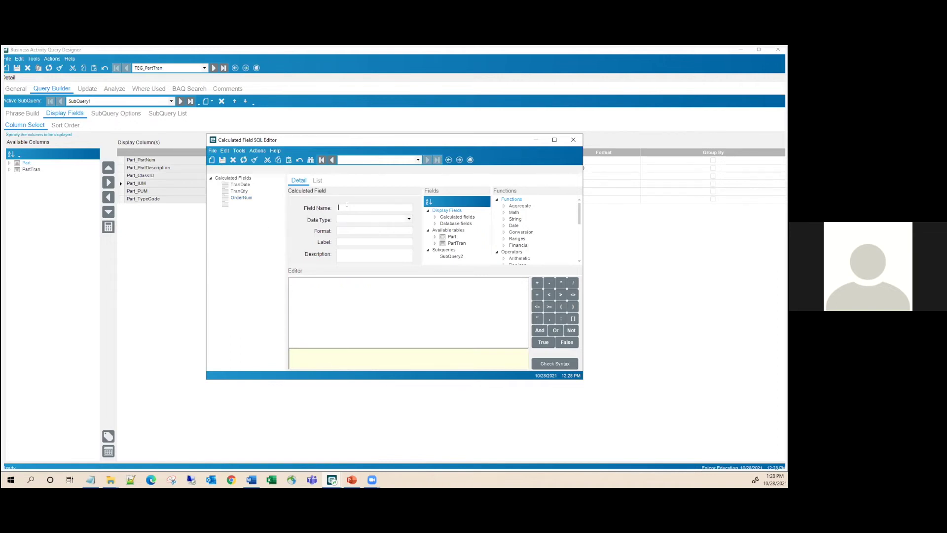
pyautogui.write('CustNum')
pyautogui.press('Tab')
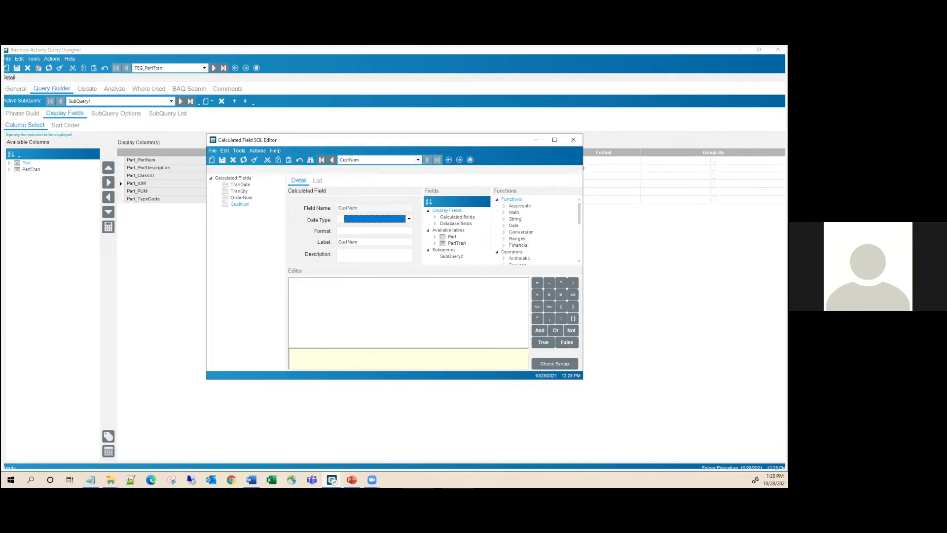
pyautogui.write('int')
pyautogui.hotkey('alt', 'Tab')
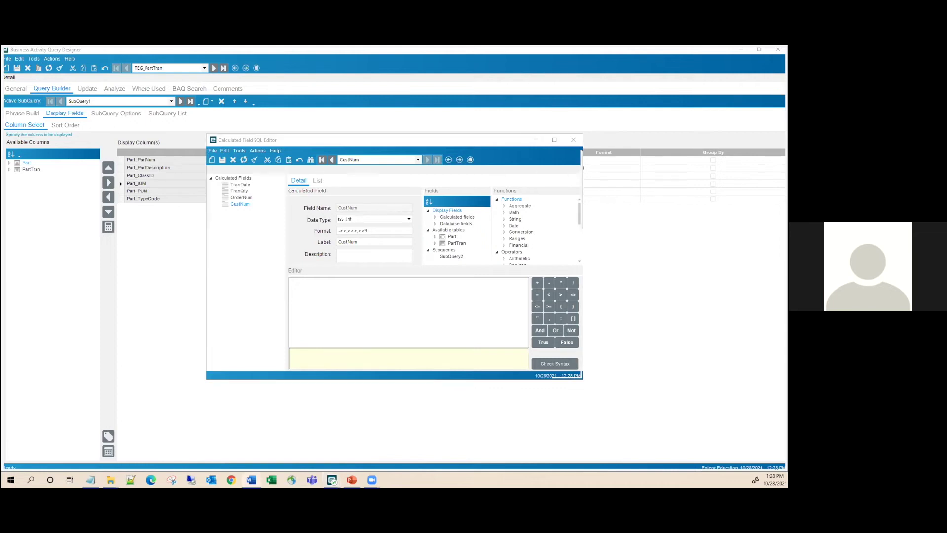
pyautogui.click(331, 284)
pyautogui.write("convert(int, [Ice].entry(4,isnull(SubQuery2.Calculated_MaxTran,'') , '~' ))")
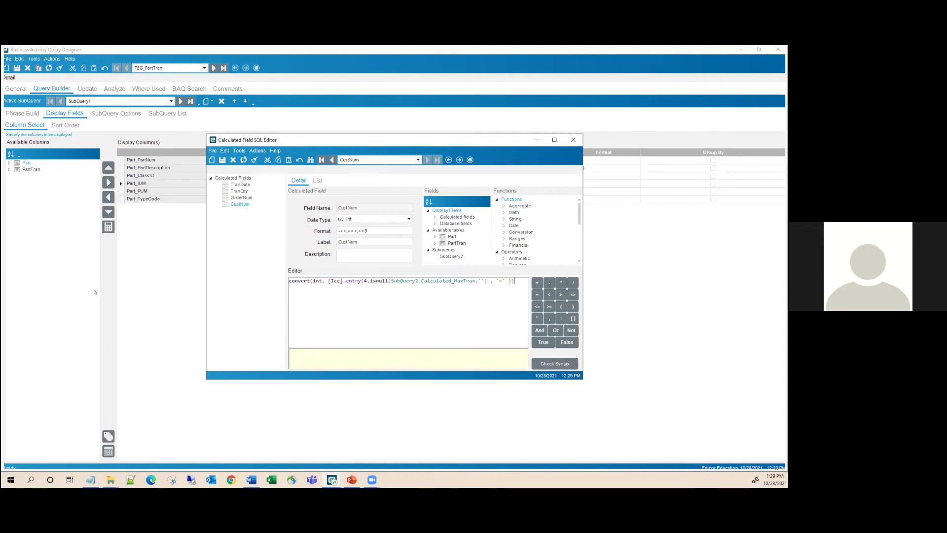
# - Add an int calculated field named TTMQty with the expression isnull(SubQuery2.Calculated_TTM,0), save it and close the field editor
pyautogui.click(212, 160)
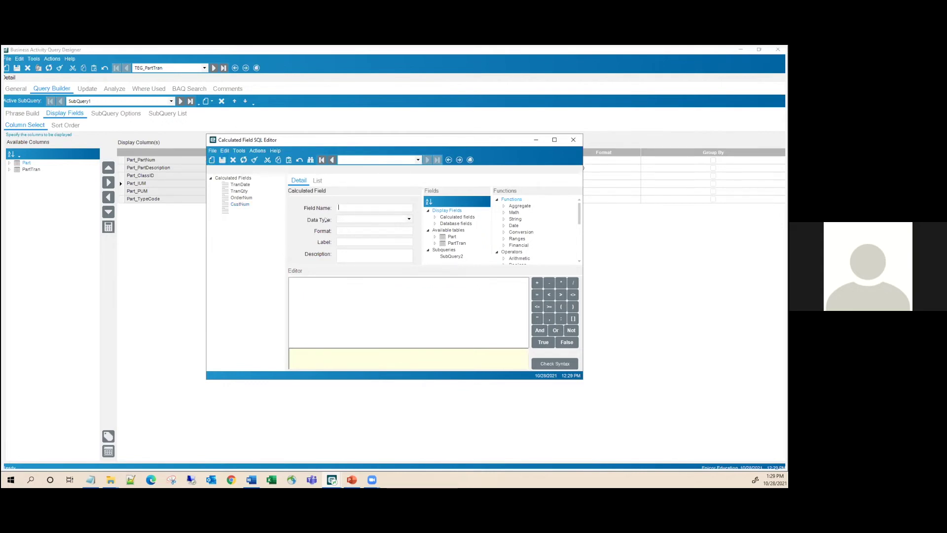
pyautogui.write('TTMO')
pyautogui.write('ty')
pyautogui.press('Tab')
pyautogui.press('i')
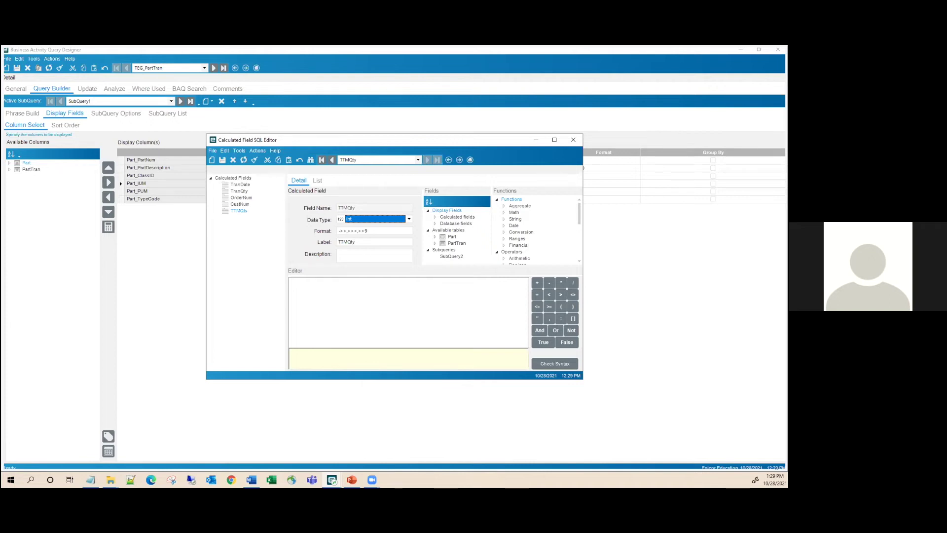
pyautogui.hotkey('alt', 'Tab')
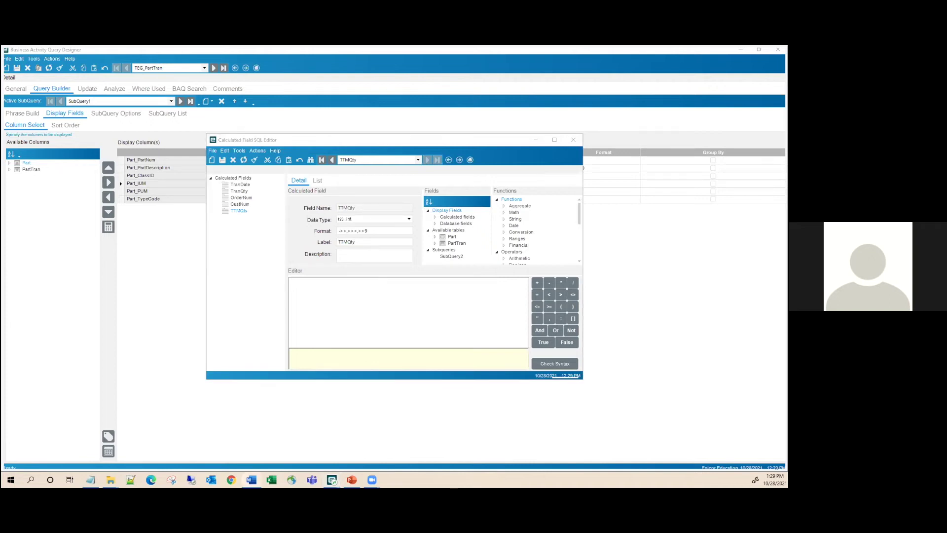
pyautogui.click(371, 289)
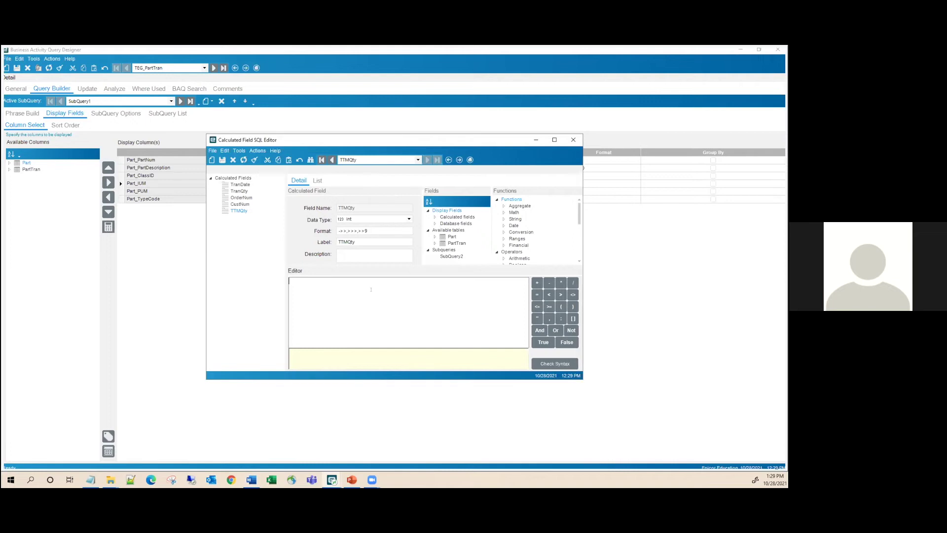
pyautogui.write('isnull(SubQuery2.Calculated_TTM,0)')
pyautogui.click(223, 160)
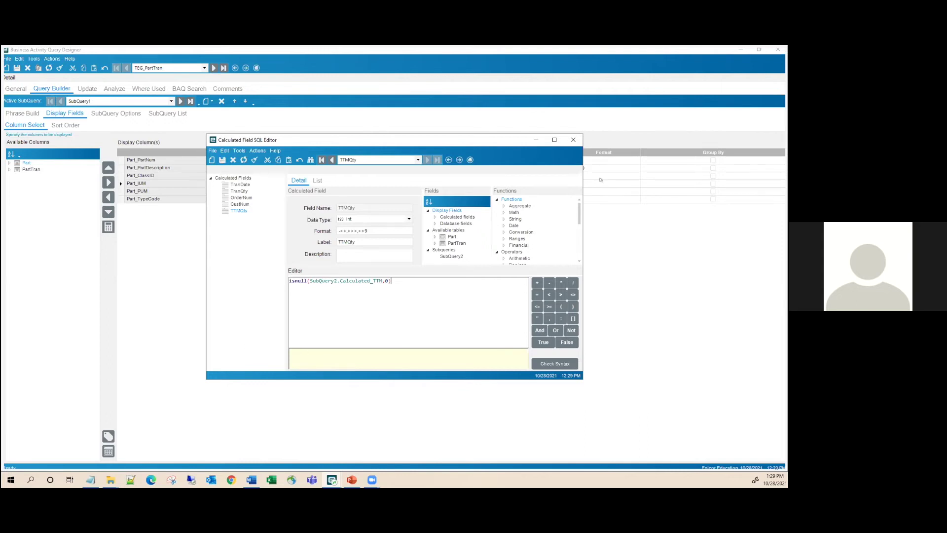
pyautogui.click(574, 140)
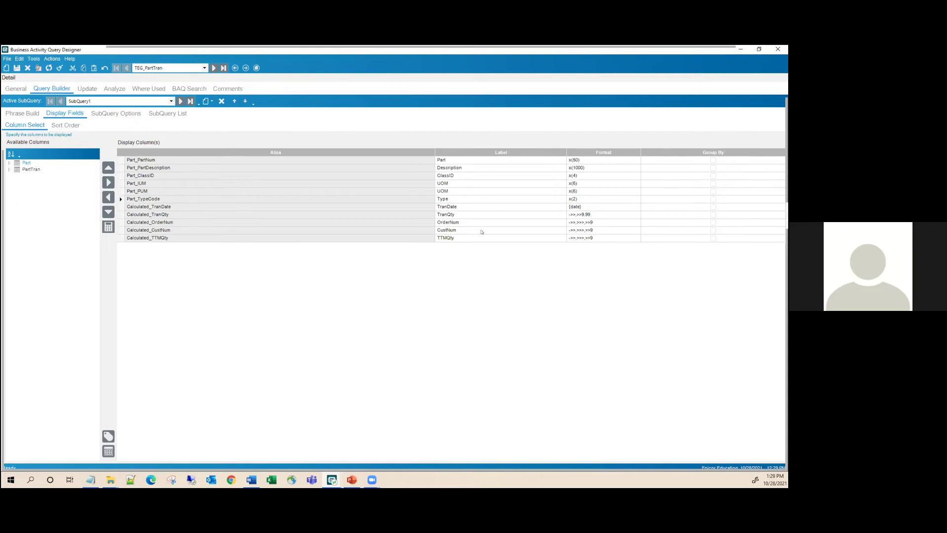
# - Replace the PartTran table in SubQuery1's diagram with SubQuery2, linked to Part
pyautogui.click(18, 114)
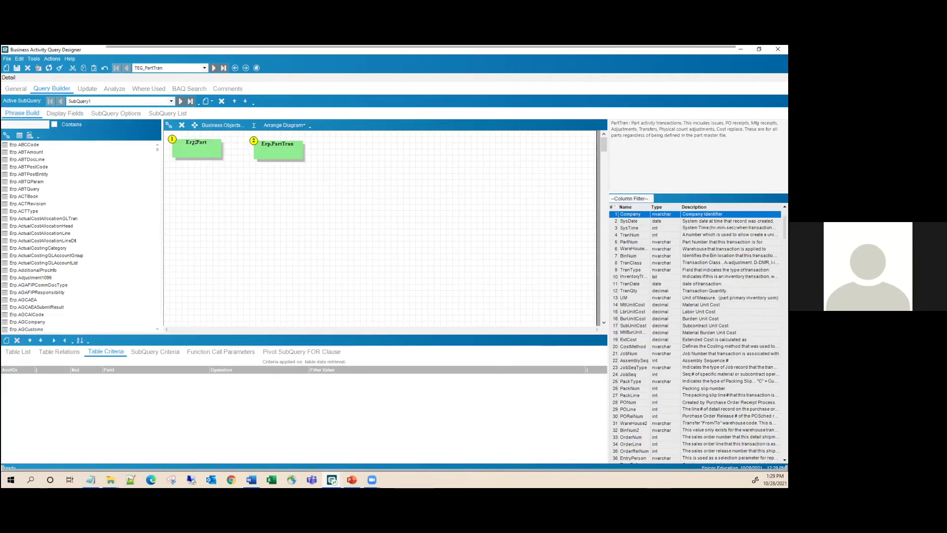
pyautogui.click(277, 149)
pyautogui.press('Delete')
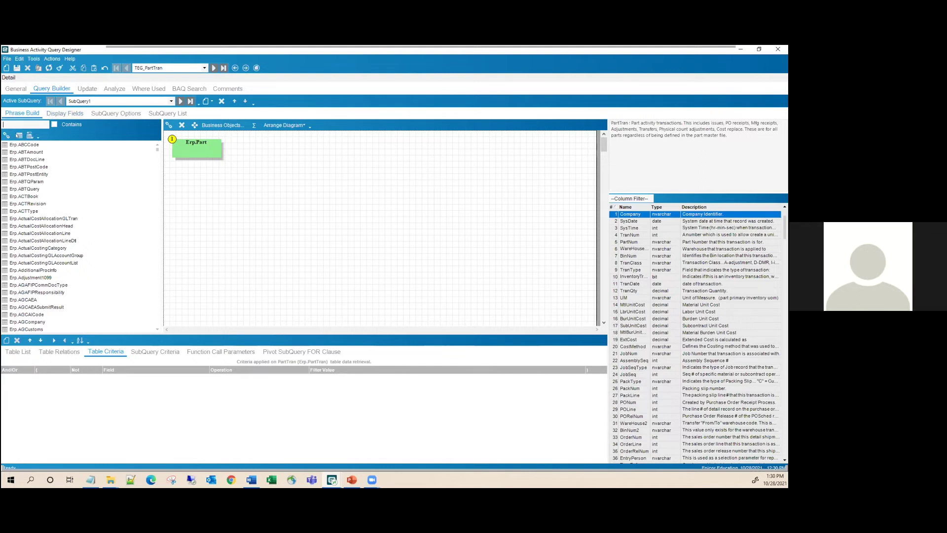
pyautogui.moveTo(23, 144); pyautogui.dragTo(267, 162)
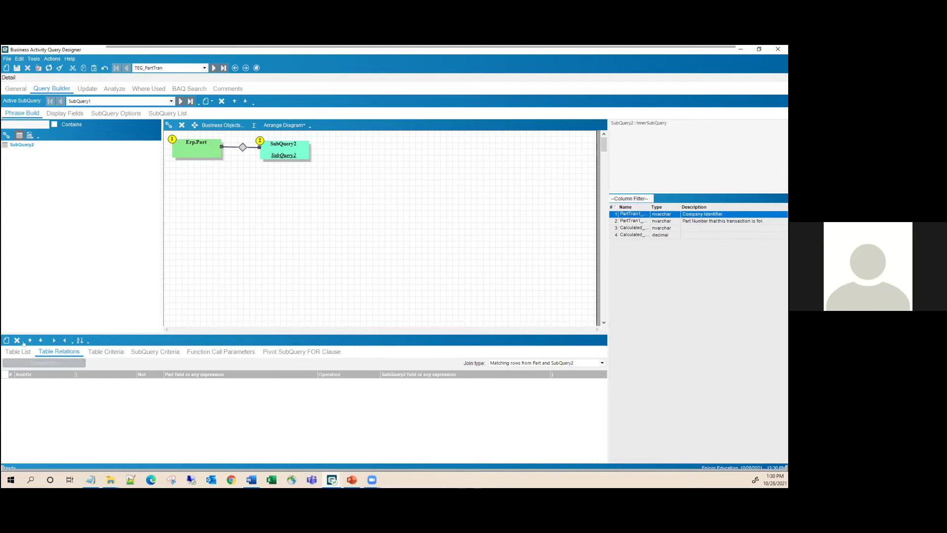
# - Relate Part to SubQuery2 on Company = PartTran1_Company and PartNum = PartTran1_PartNum
pyautogui.click(6, 341)
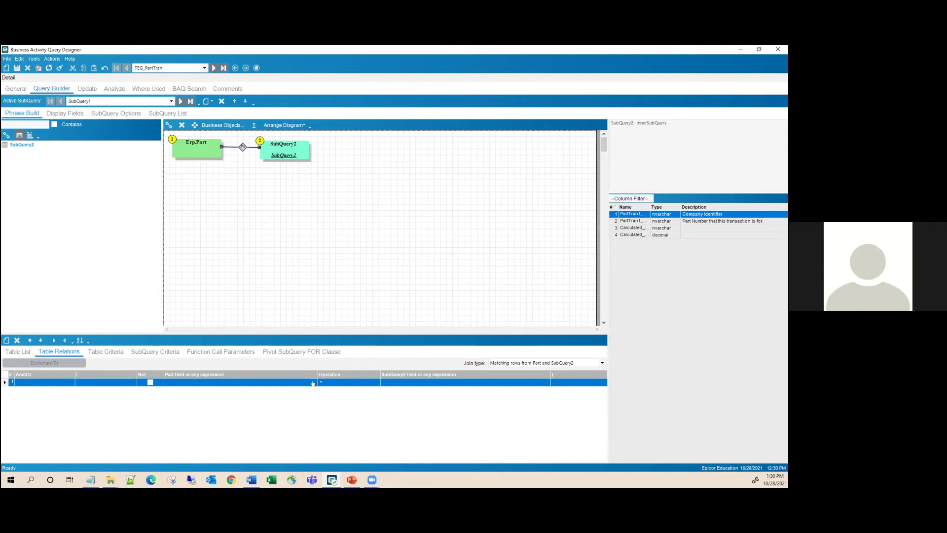
pyautogui.click(313, 383)
pyautogui.click(207, 388)
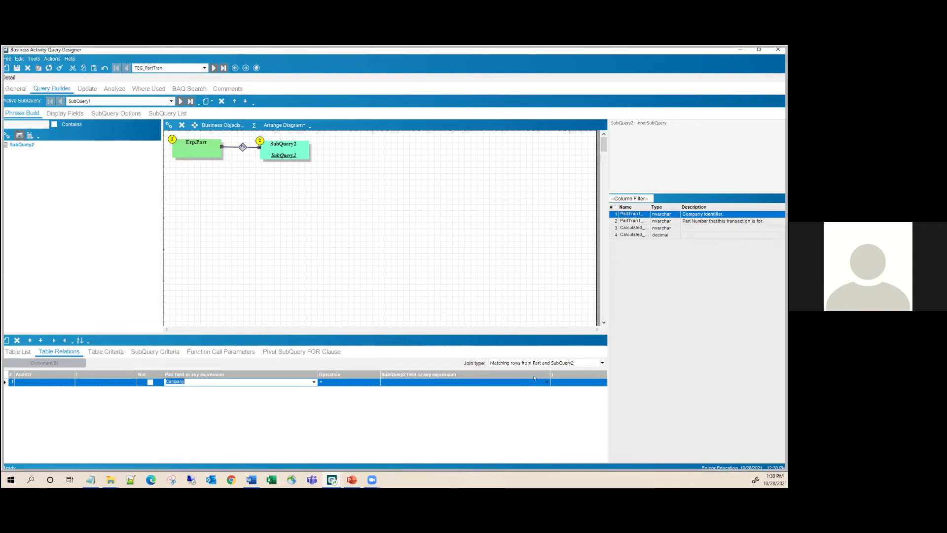
pyautogui.click(546, 382)
pyautogui.click(410, 387)
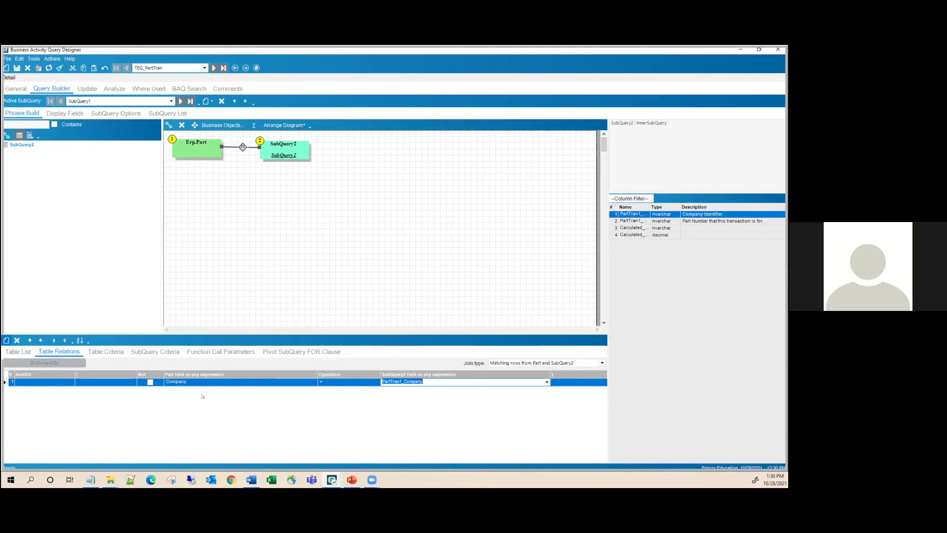
pyautogui.click(314, 389)
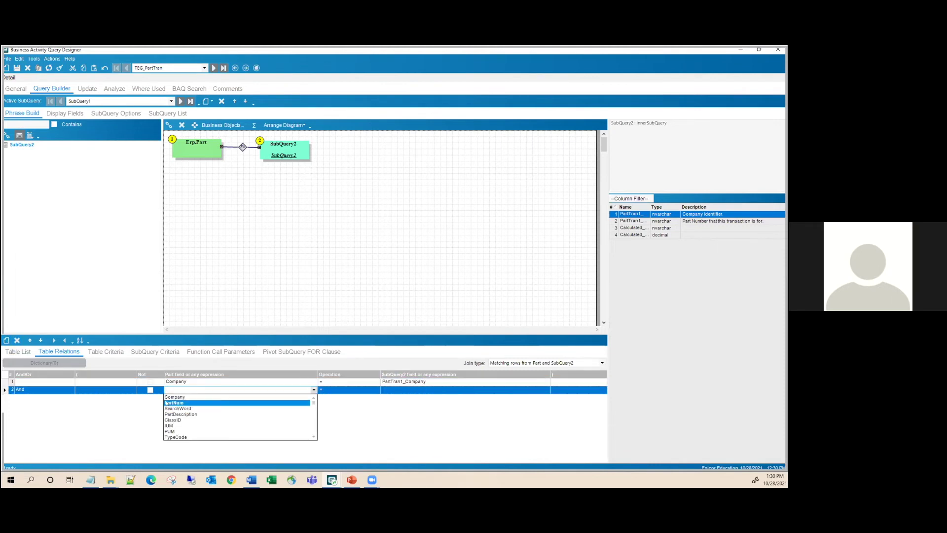
pyautogui.click(167, 403)
pyautogui.click(546, 389)
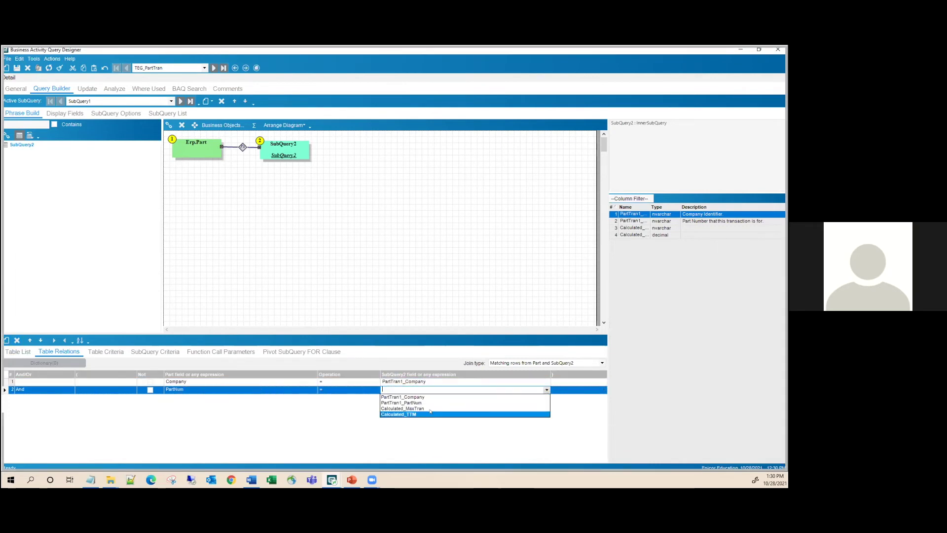
pyautogui.click(410, 400)
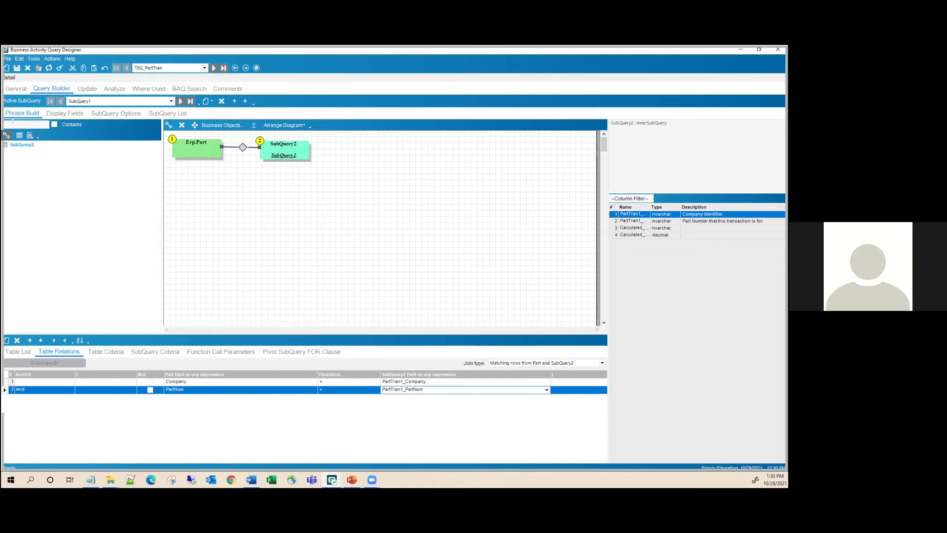
# - Add the Erp.Customer table to the diagram and link Part to it
pyautogui.write('custome')
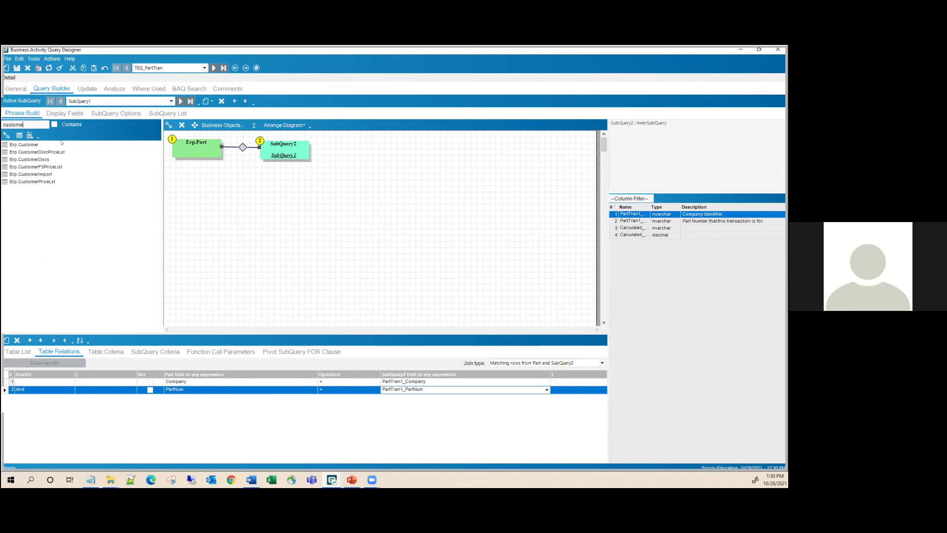
pyautogui.moveTo(31, 144); pyautogui.dragTo(295, 170)
pyautogui.click(168, 125)
pyautogui.moveTo(201, 144); pyautogui.dragTo(277, 170)
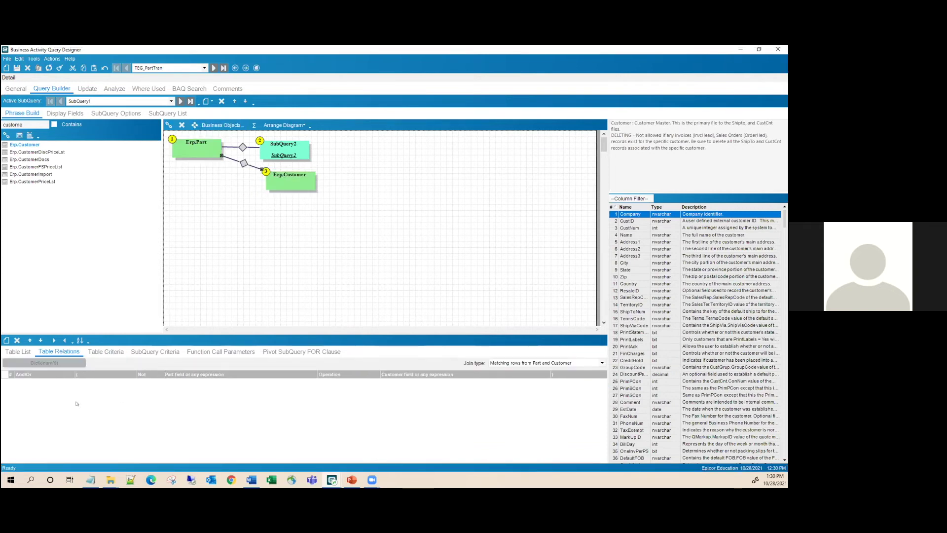
# - Add a Part-to-Customer relation row matching Company = Company
pyautogui.click(6, 340)
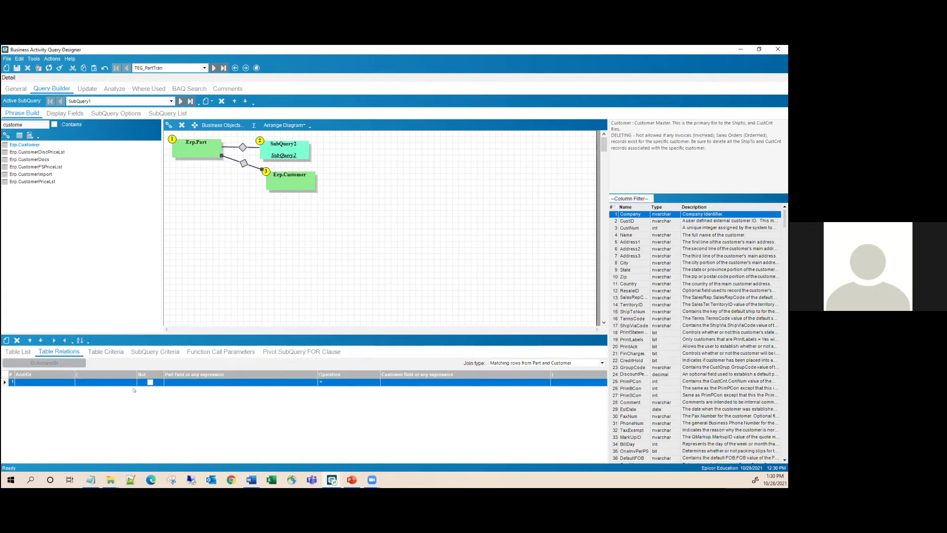
pyautogui.moveTo(313, 383)
pyautogui.click(313, 383)
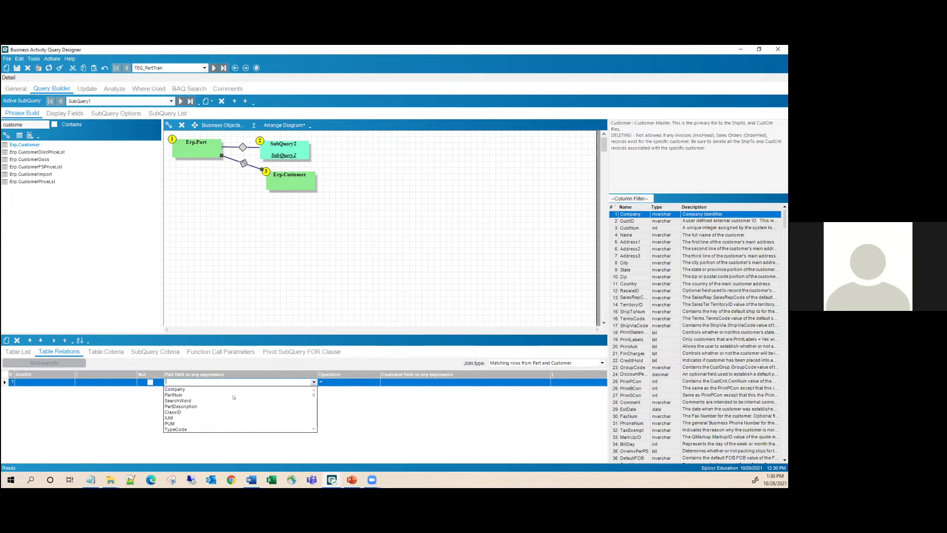
pyautogui.click(198, 389)
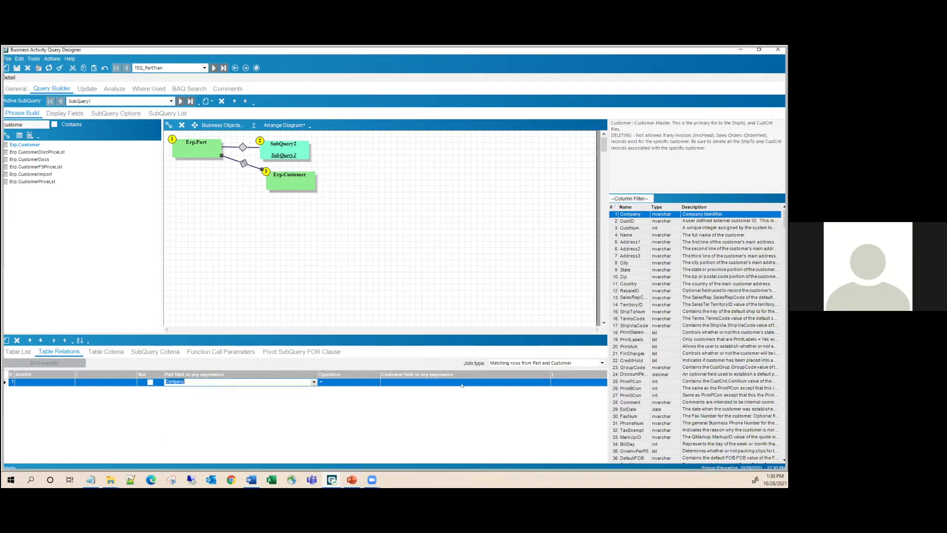
pyautogui.click(546, 382)
pyautogui.click(390, 390)
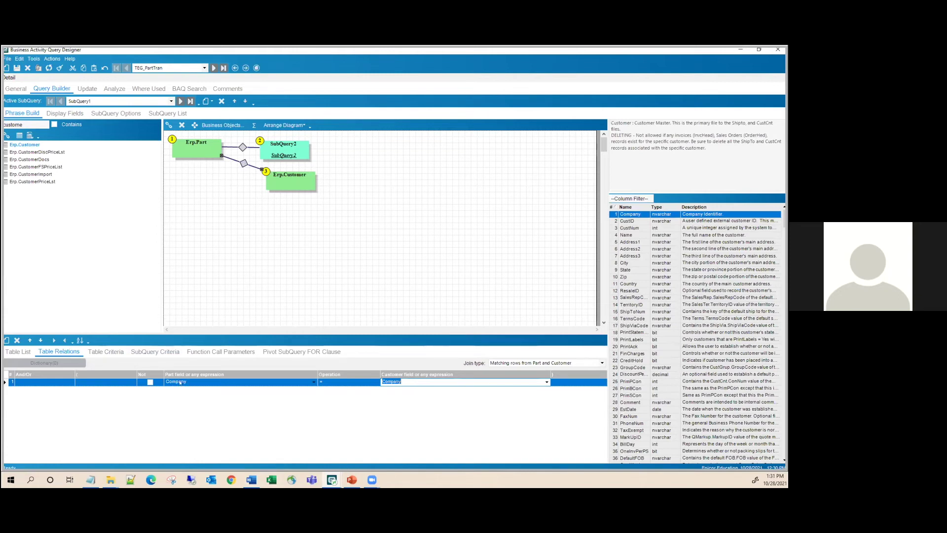
# - Add a table criteria row for Customer on the CustNum field
pyautogui.click(250, 163)
pyautogui.click(274, 143)
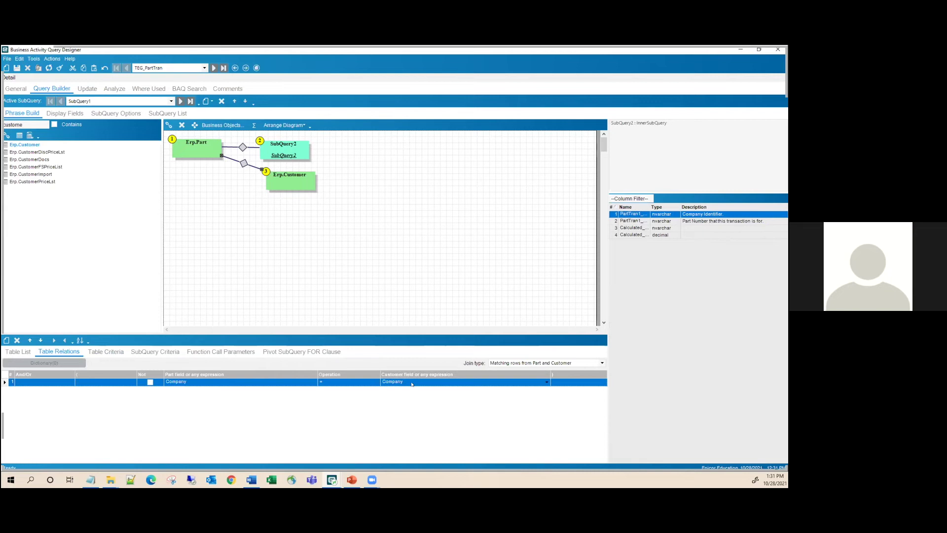
pyautogui.click(288, 176)
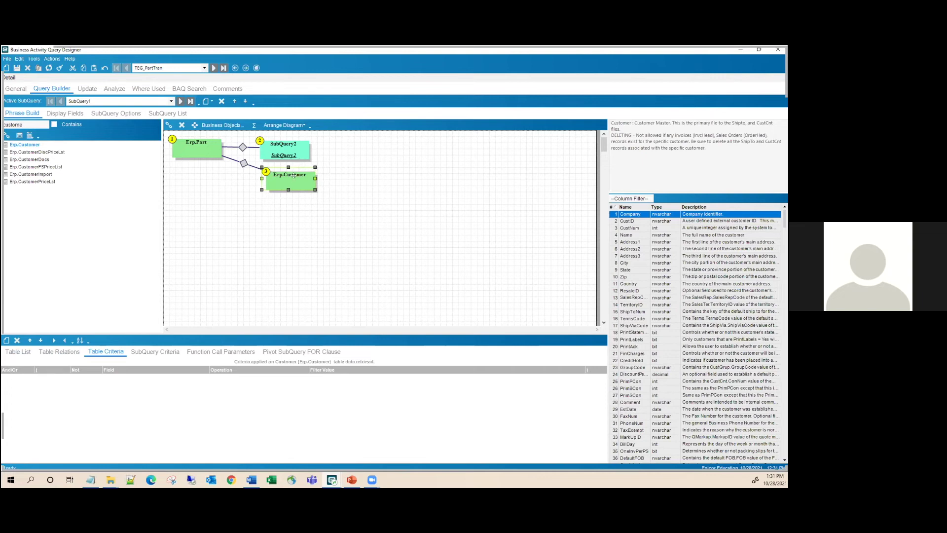
pyautogui.click(6, 341)
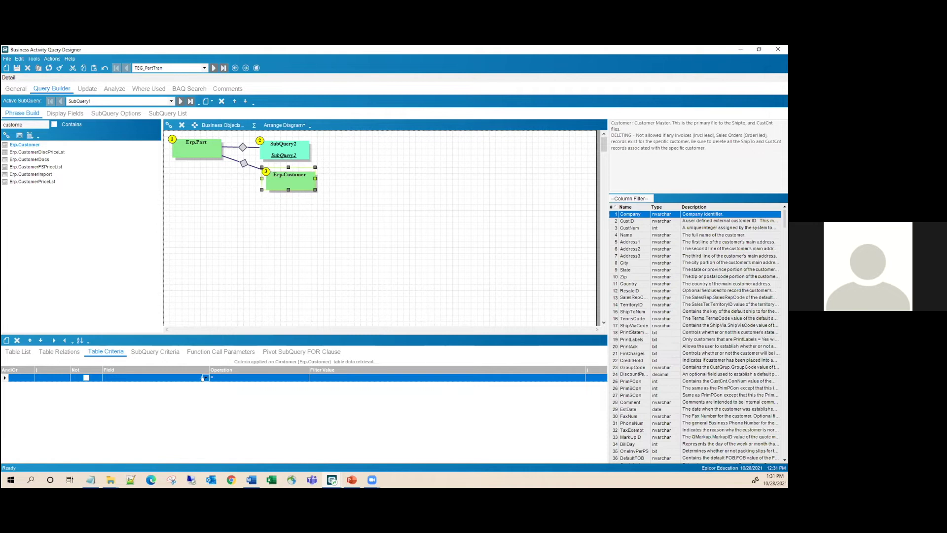
pyautogui.click(203, 377)
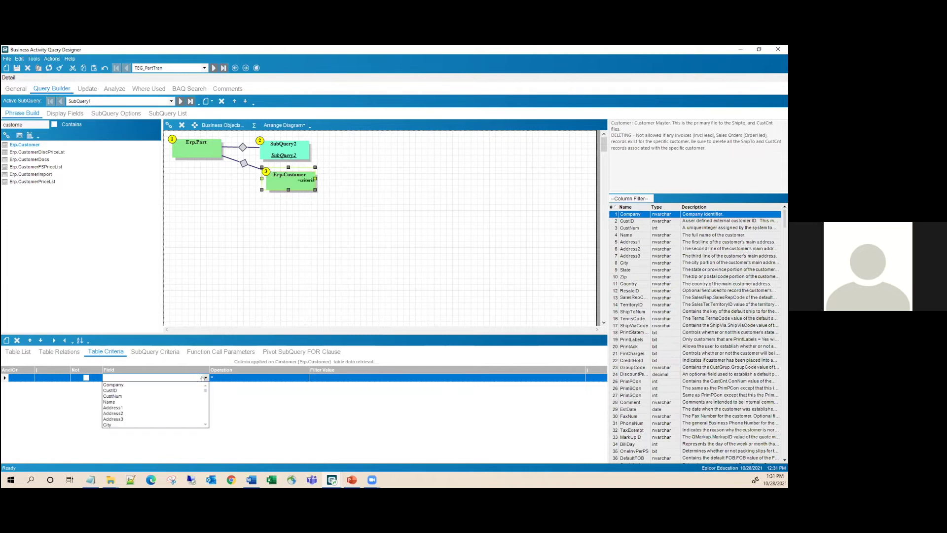
pyautogui.click(121, 396)
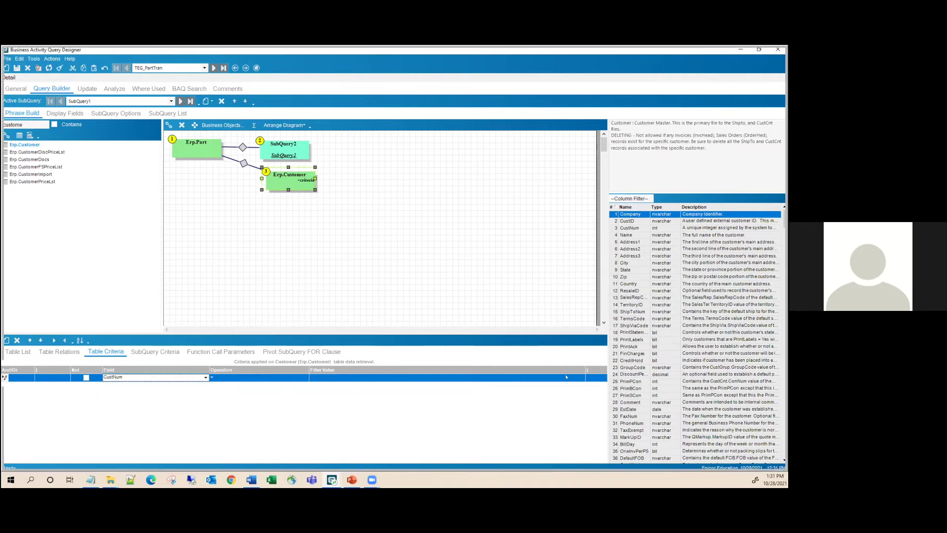
# - Set the Customer CustNum criterion's filter value to the specified expression (CustNum) and accept it
pyautogui.click(582, 378)
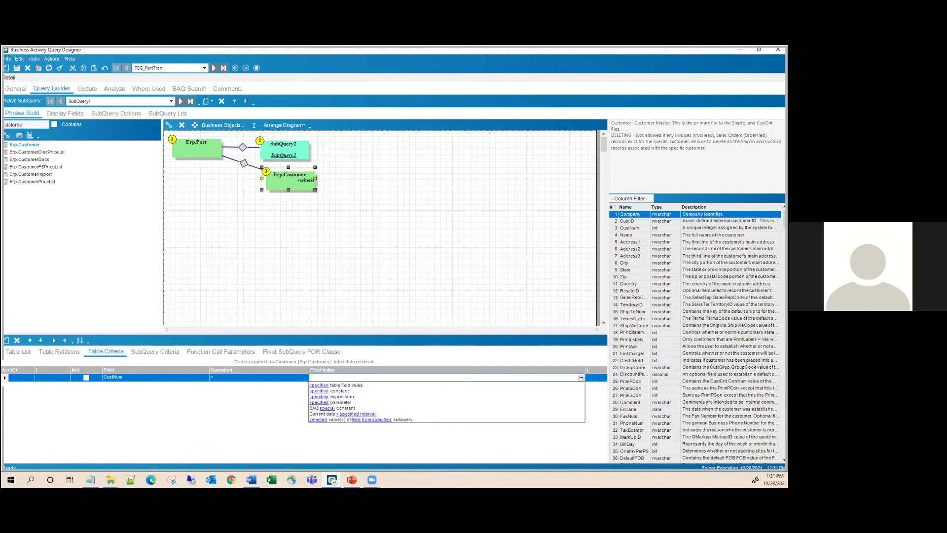
pyautogui.click(344, 396)
pyautogui.click(321, 379)
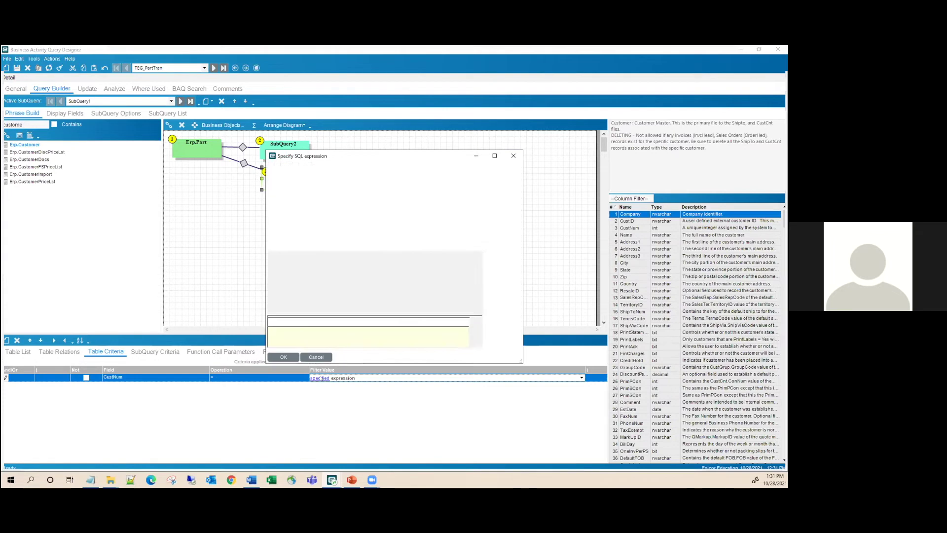
pyautogui.write('(CustNum)')
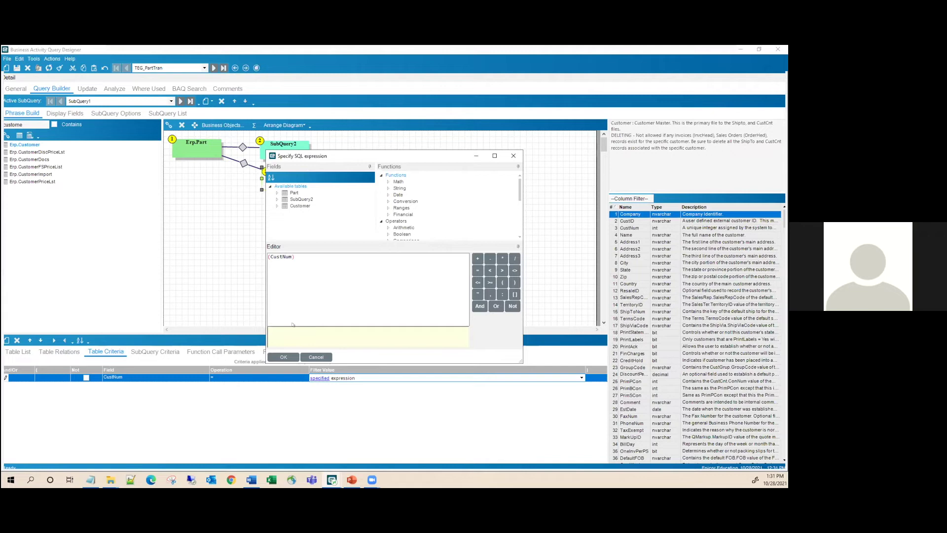
pyautogui.hotkey('ctrl', 'a')
pyautogui.click(299, 254)
pyautogui.moveTo(292, 257); pyautogui.dragTo(297, 257)
pyautogui.click(285, 257)
pyautogui.moveTo(273, 256); pyautogui.dragTo(288, 256)
pyautogui.click(291, 356)
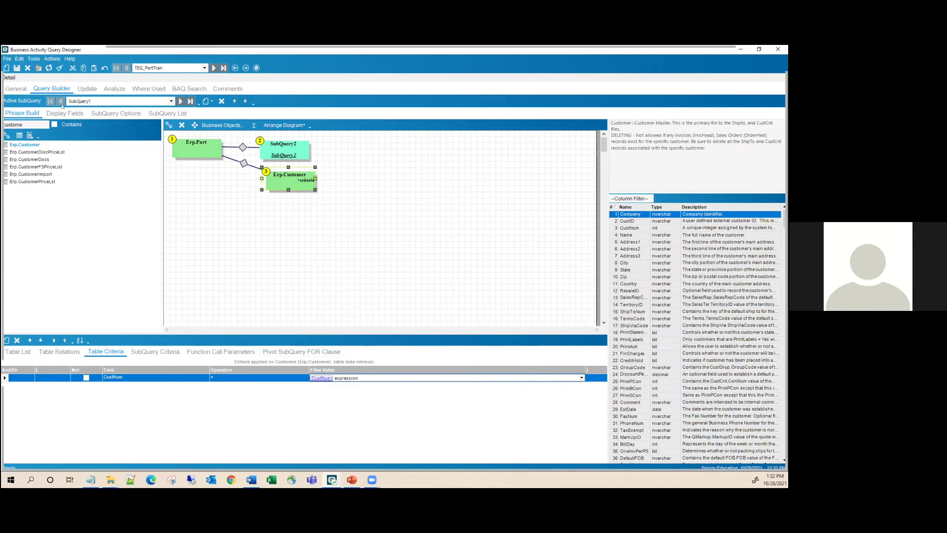
# - Add Customer's CustID and CustNum to SubQuery1's display columns
pyautogui.click(63, 113)
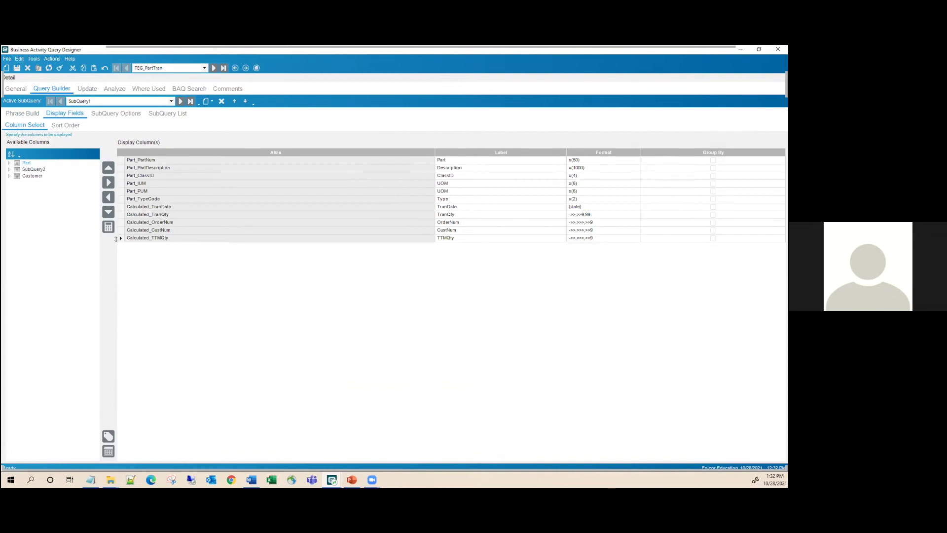
pyautogui.click(9, 176)
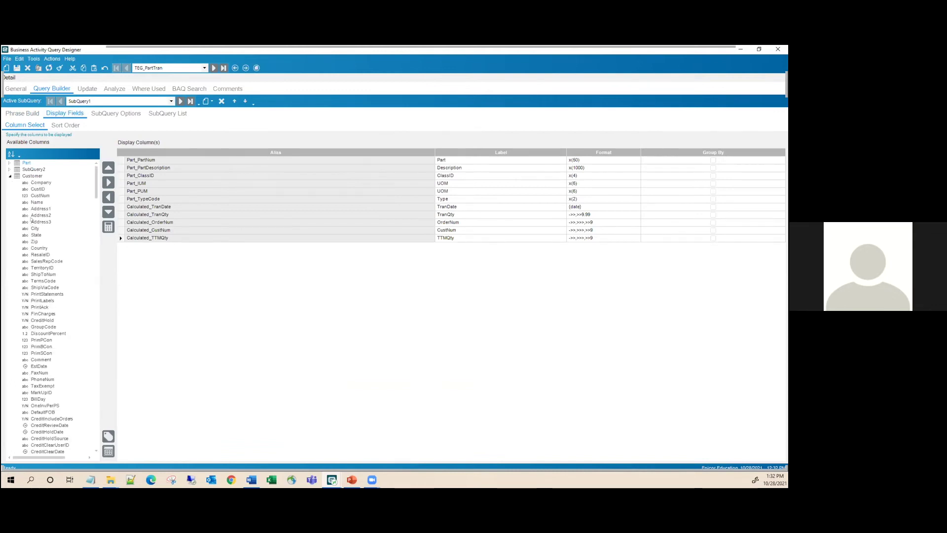
pyautogui.doubleClick(37, 190)
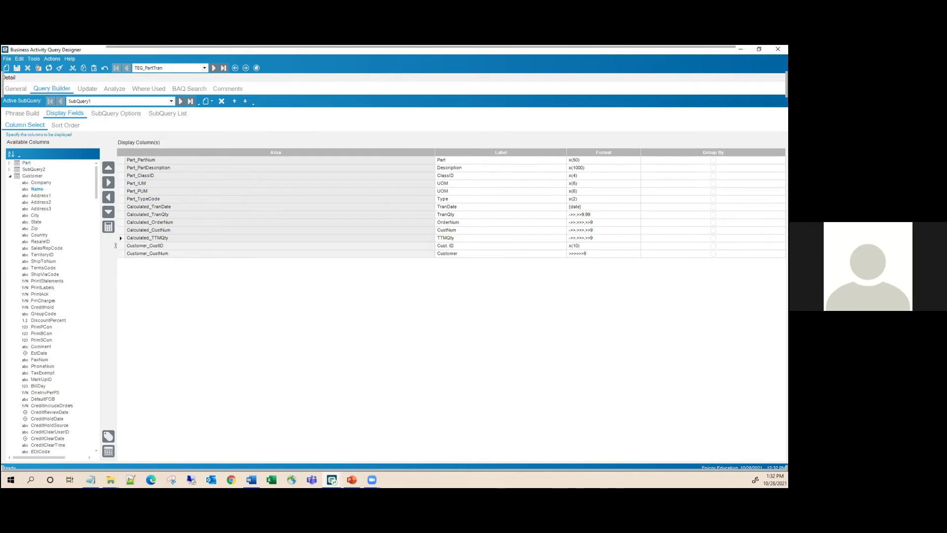
# - Move the Customer_CustID and Customer_CustNum display columns up to just above Part_TypeCode
pyautogui.moveTo(121, 246); pyautogui.dragTo(121, 253)
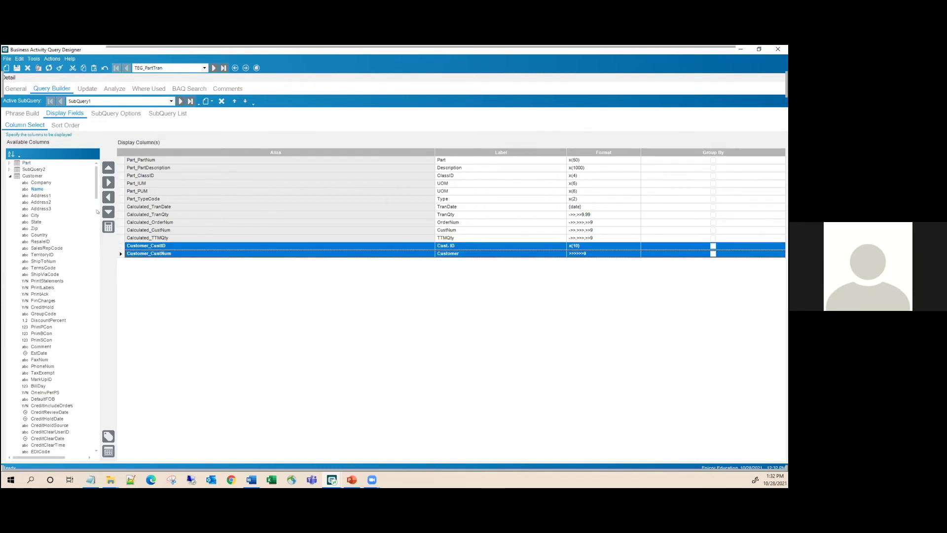
pyautogui.click(105, 169)
pyautogui.click(105, 169)
pyautogui.click(105, 168)
pyautogui.click(105, 169)
pyautogui.click(105, 168)
pyautogui.click(105, 168)
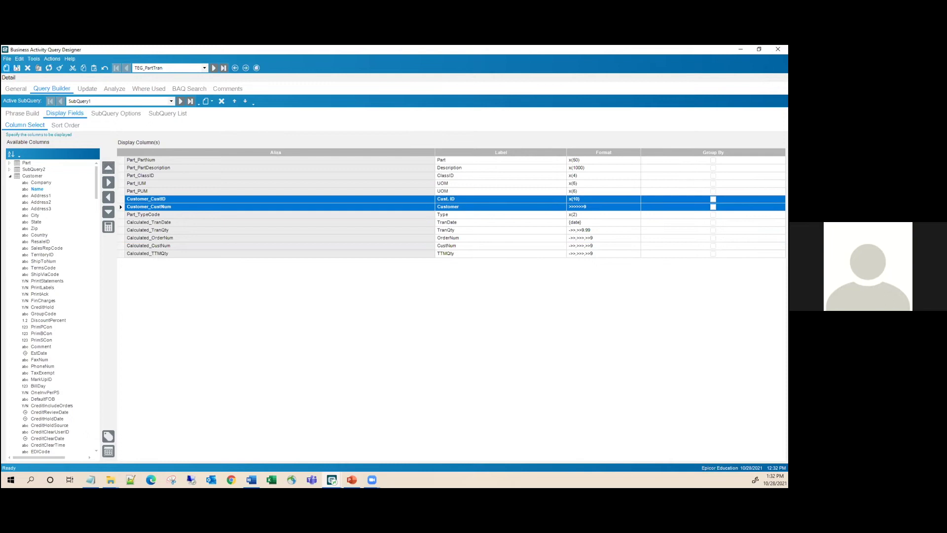
# - Save the TEG_PartTran query and run a test of it
pyautogui.click(17, 67)
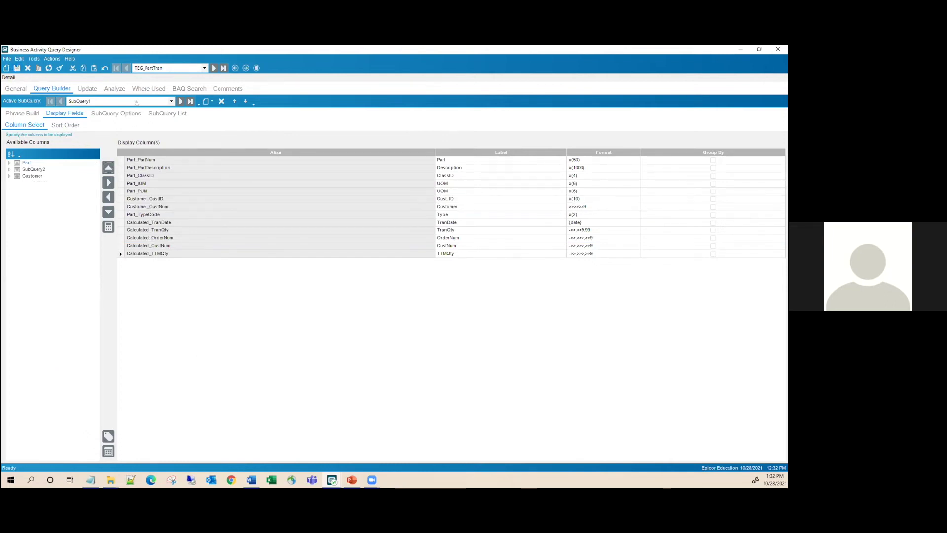
pyautogui.click(116, 89)
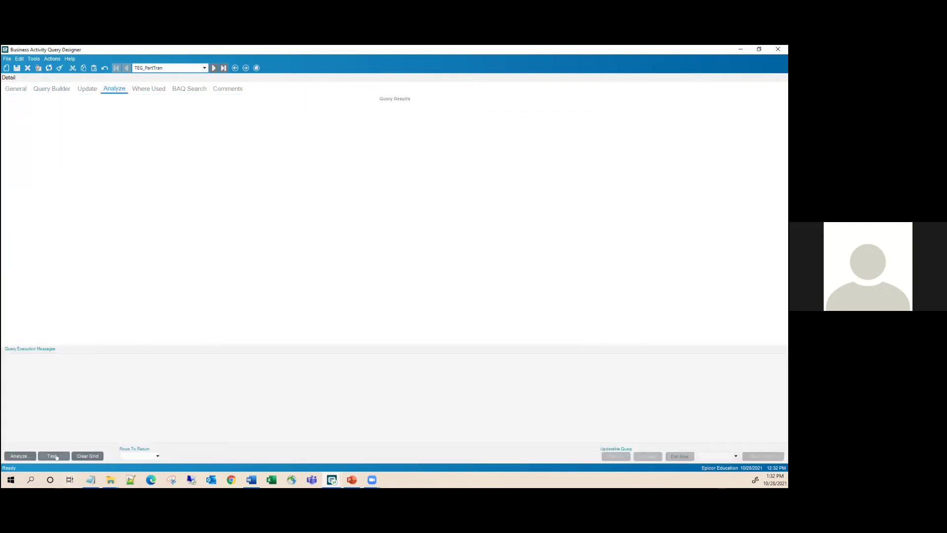
pyautogui.press('Return')
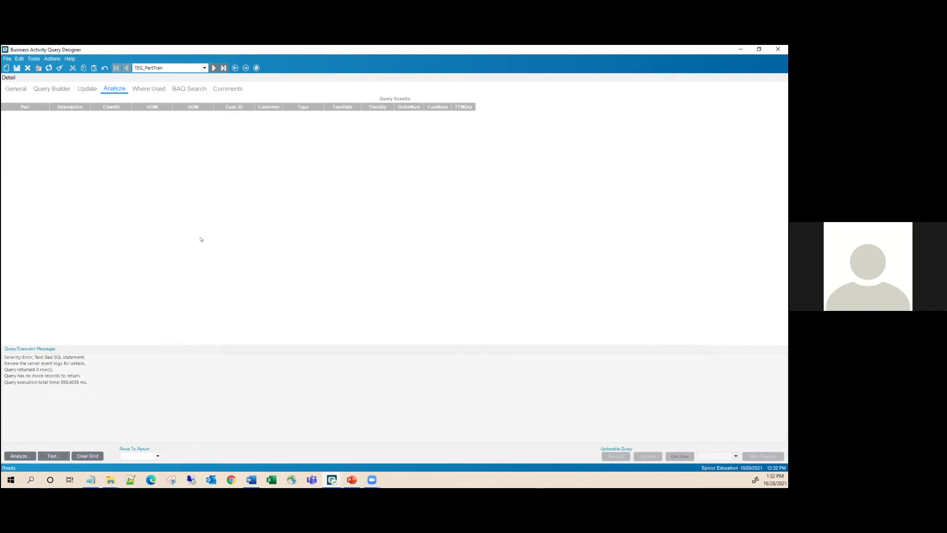
# - Review SubQuery1's table relations from Part to Customer and to SubQuery2, and the Customer table criteria
pyautogui.click(52, 89)
pyautogui.click(18, 114)
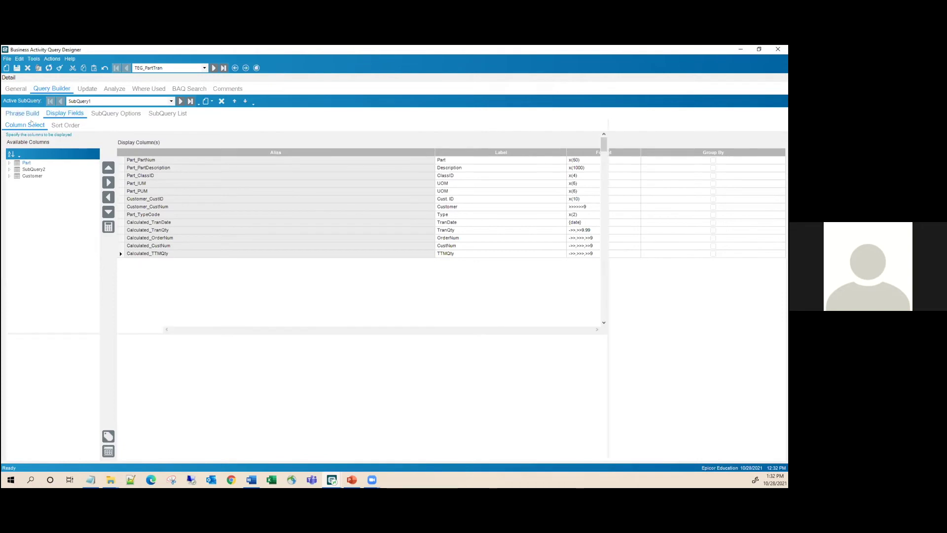
pyautogui.click(242, 157)
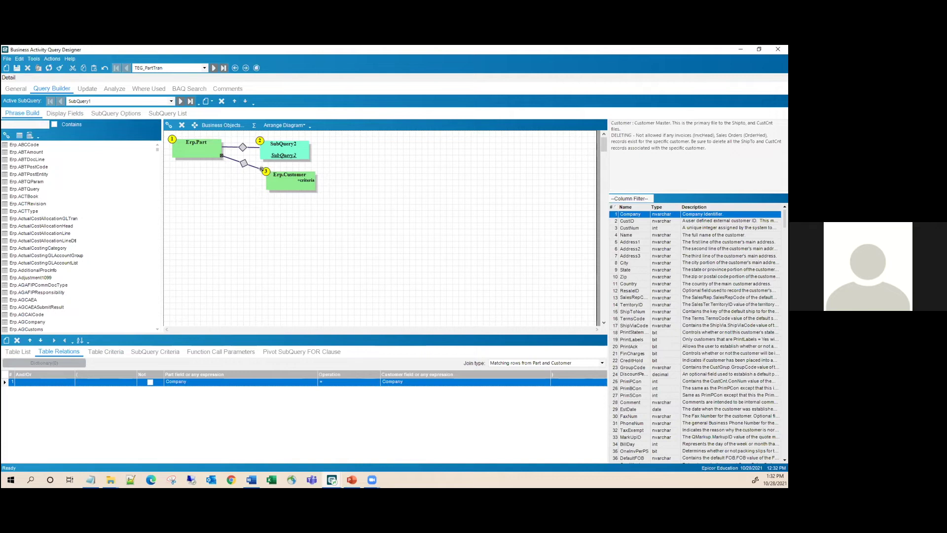
pyautogui.click(243, 146)
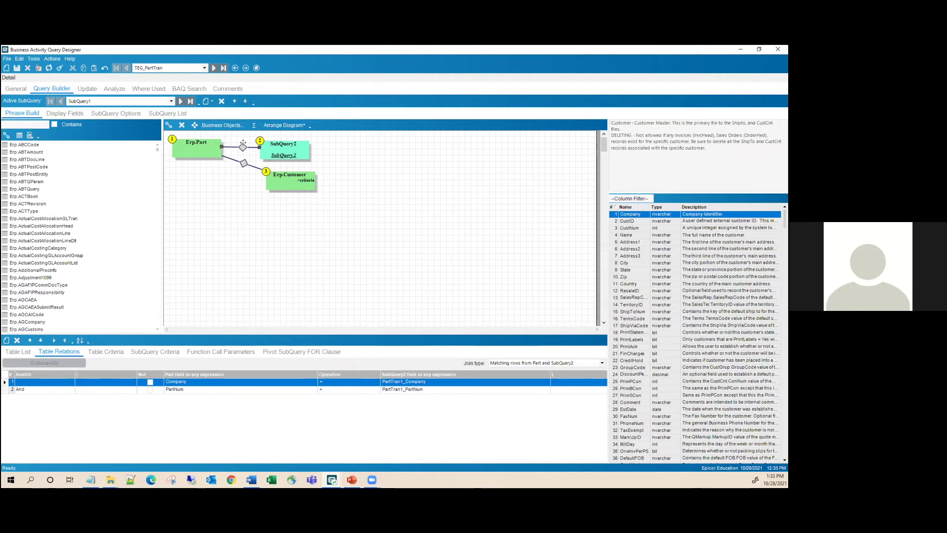
pyautogui.click(291, 179)
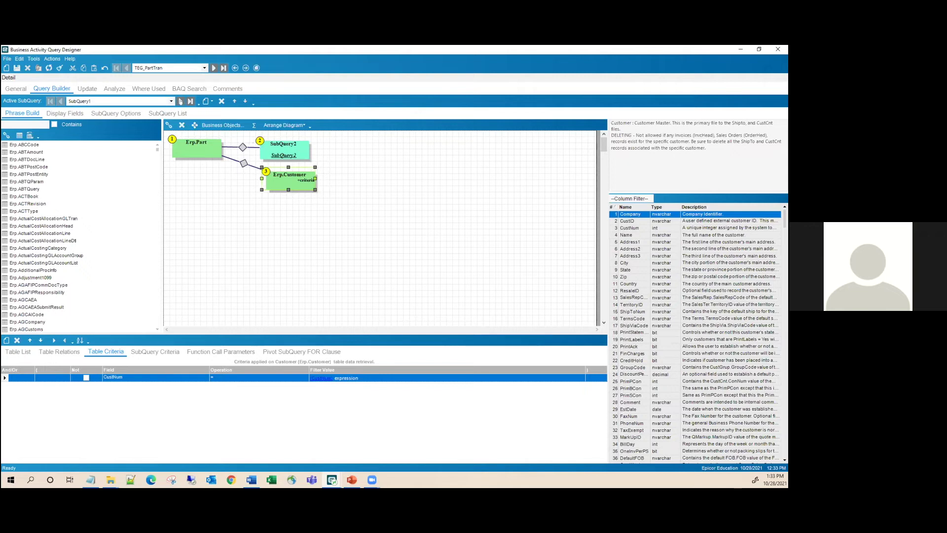
# - Check SubQuery2's table criteria and display columns, and review the full query phrase of TEG_PartTran
pyautogui.click(181, 101)
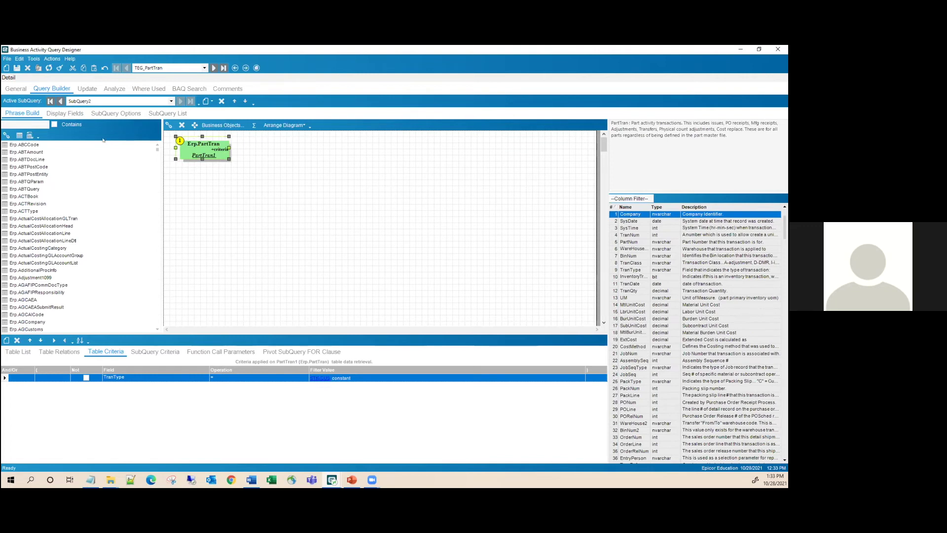
pyautogui.click(63, 113)
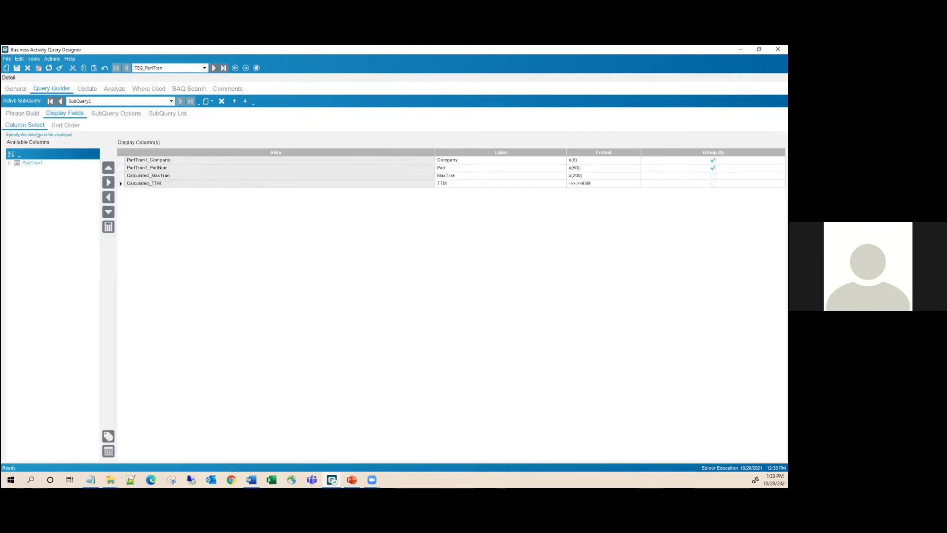
pyautogui.click(23, 113)
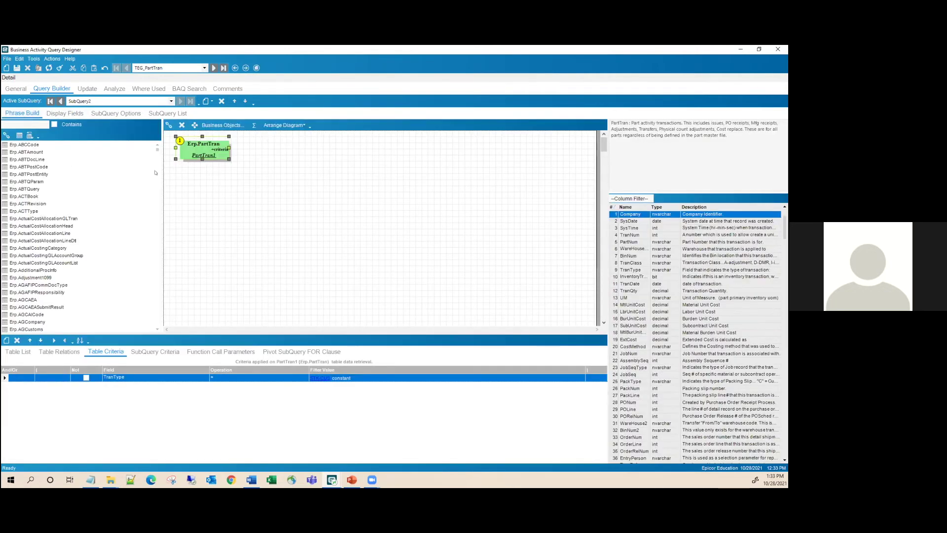
pyautogui.click(16, 89)
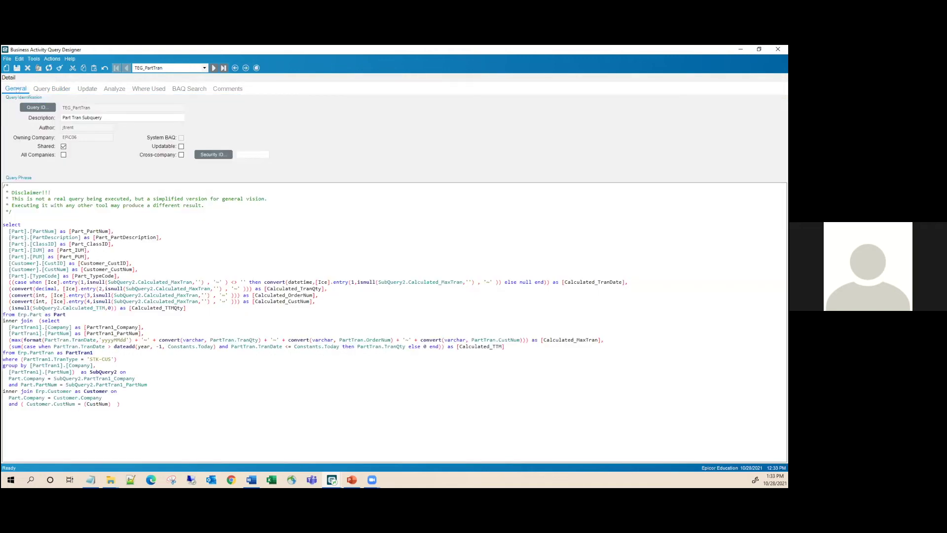
# - Search for the current user's queries, open JT_PartTran and run a test of it
pyautogui.click(32, 107)
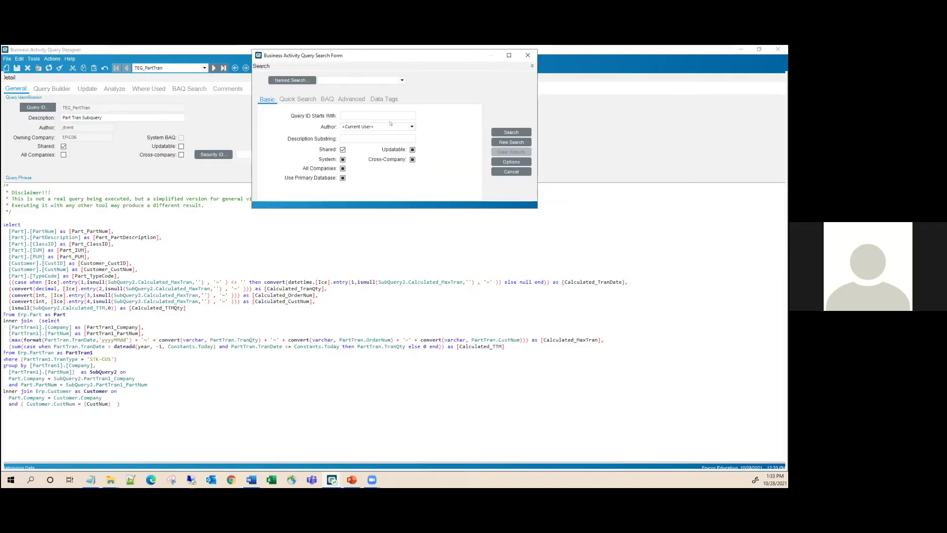
pyautogui.click(495, 132)
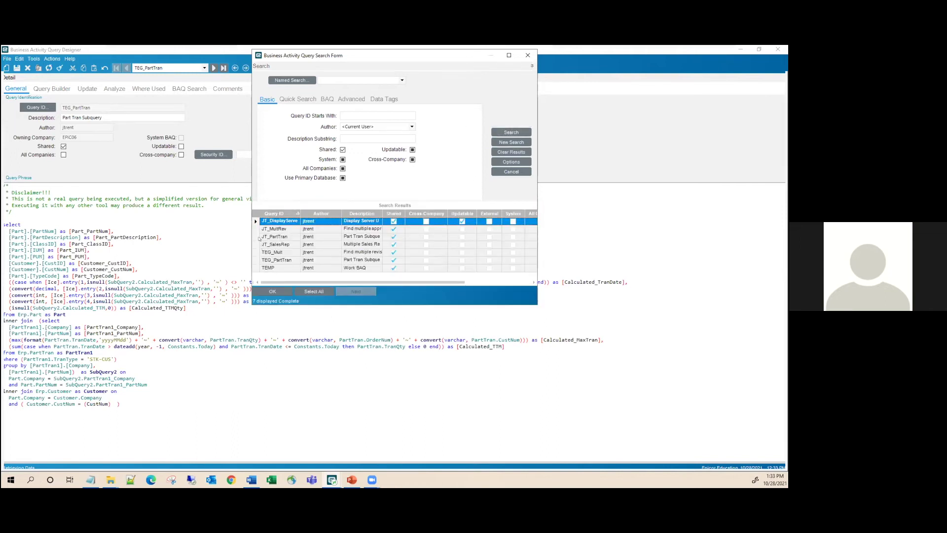
pyautogui.doubleClick(260, 237)
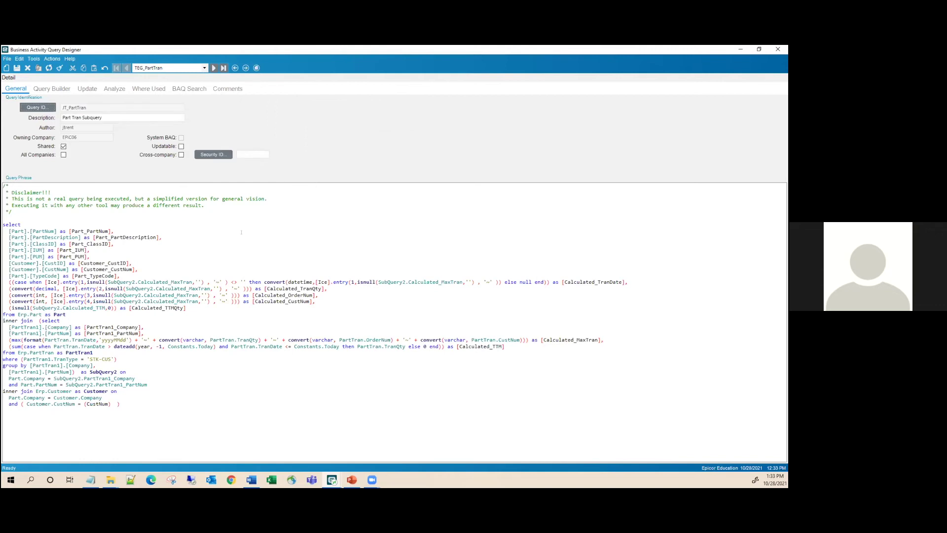
pyautogui.click(114, 89)
pyautogui.click(52, 452)
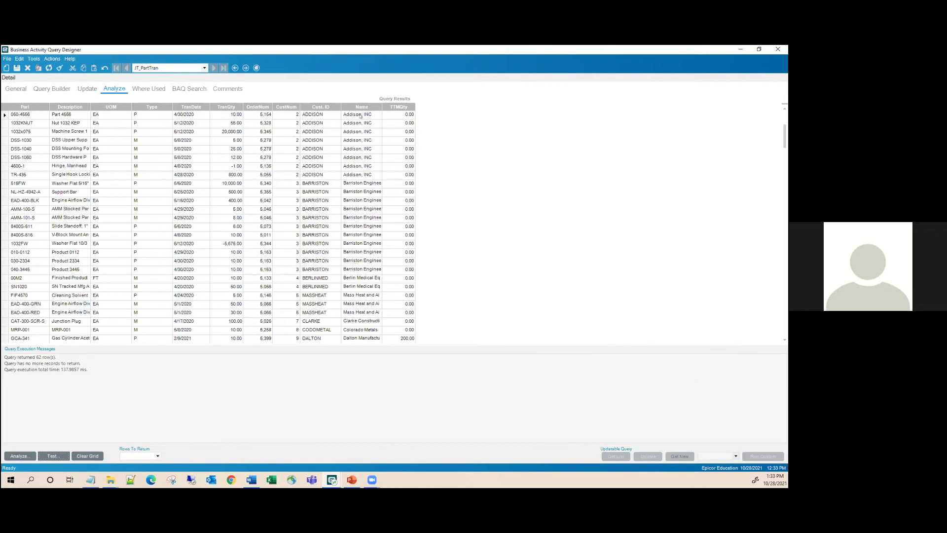
# - Examine the test results, checking the TTMQty of part GCA-341 and the TranDate of part 1032FW
pyautogui.click(407, 338)
pyautogui.scroll(-3, 281, 149)
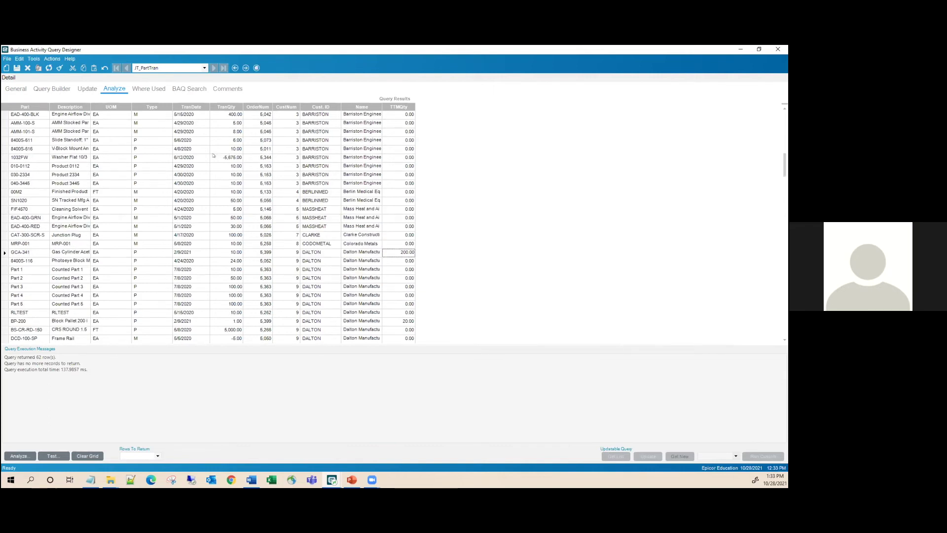
pyautogui.click(196, 158)
pyautogui.moveTo(197, 158); pyautogui.dragTo(168, 154)
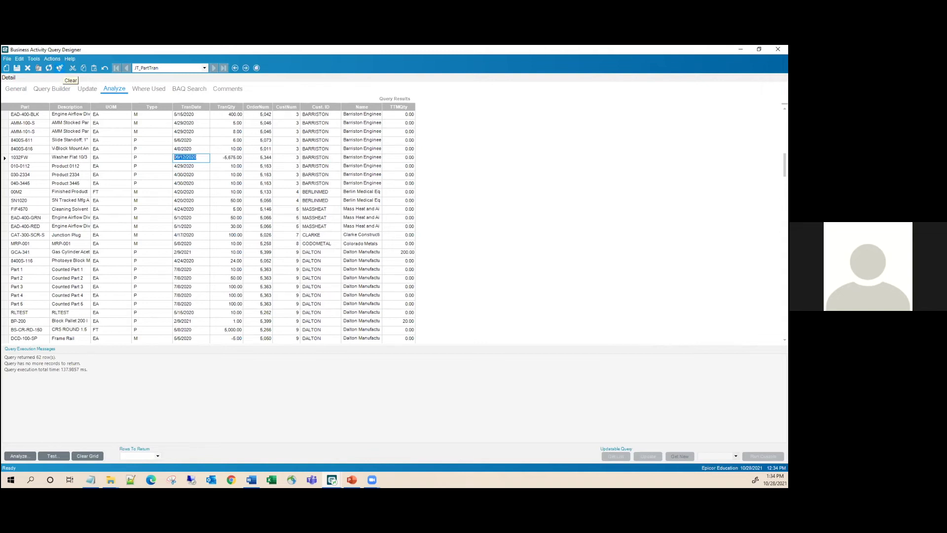
# - Clear the current query and open JT_SalesRep from the query search
pyautogui.click(59, 68)
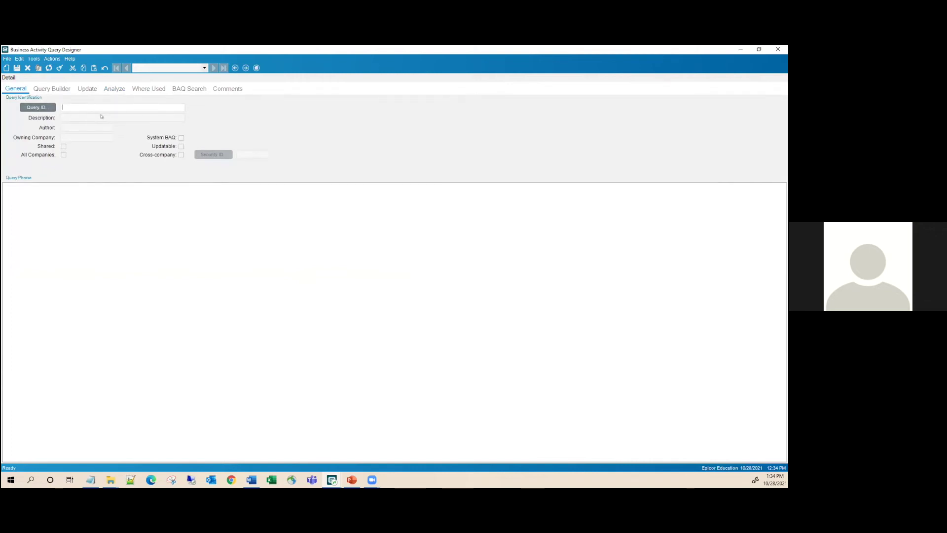
pyautogui.click(38, 107)
pyautogui.click(511, 132)
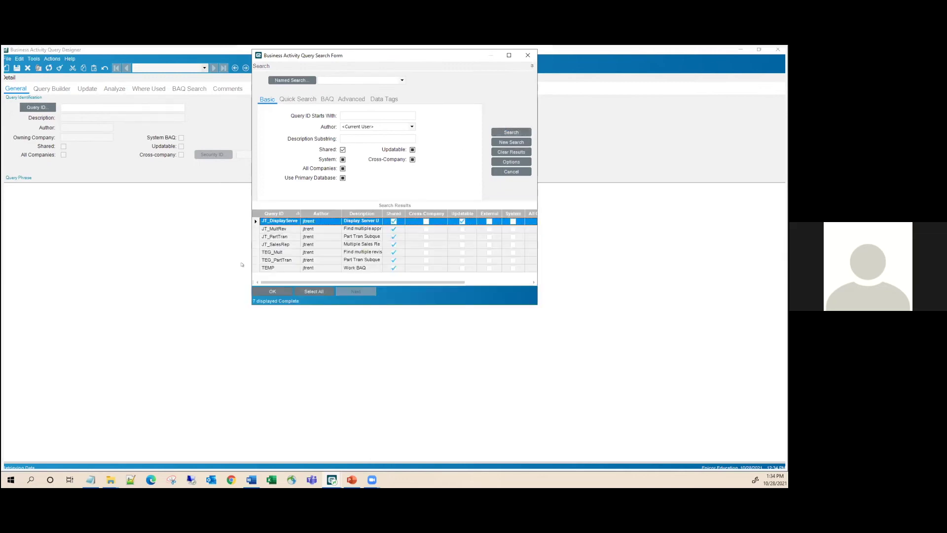
pyautogui.doubleClick(255, 245)
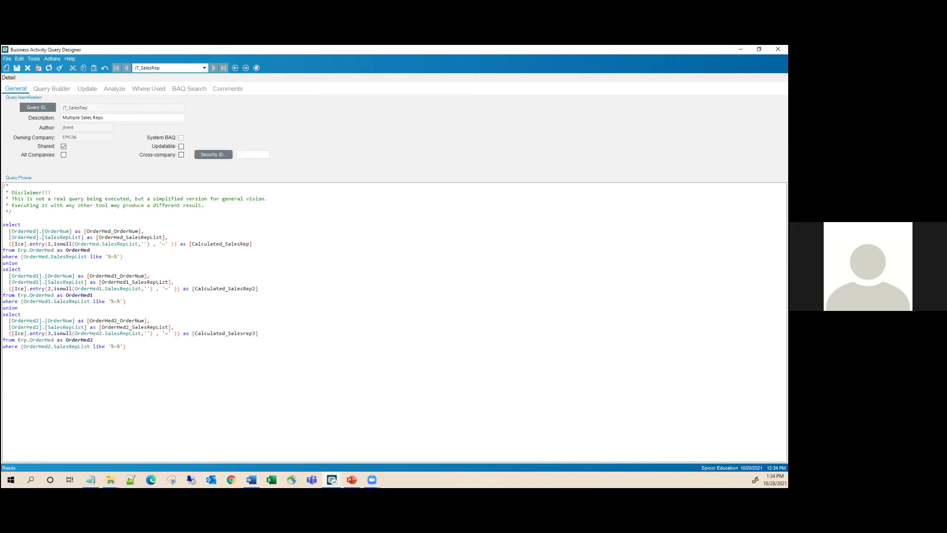
# - Inspect the filter value of the SalesRepList criterion on OrderHed in SubQuery1, leaving the value dialog without changes
pyautogui.click(52, 88)
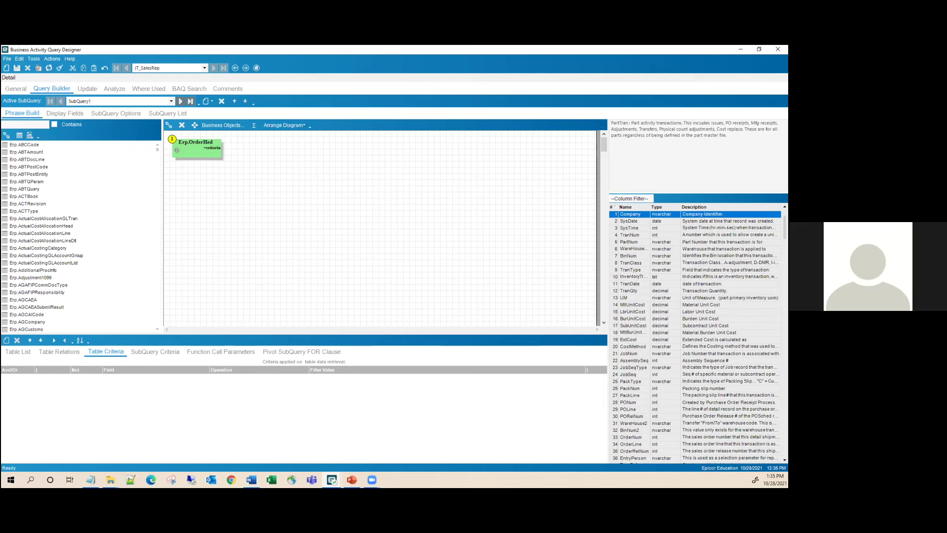
pyautogui.scroll(-1, 176, 150)
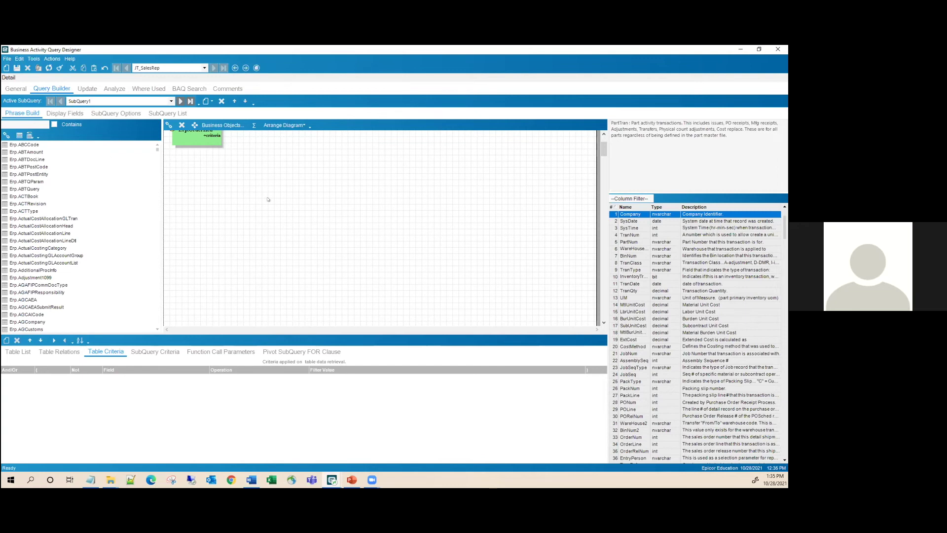
pyautogui.scroll(1, 268, 199)
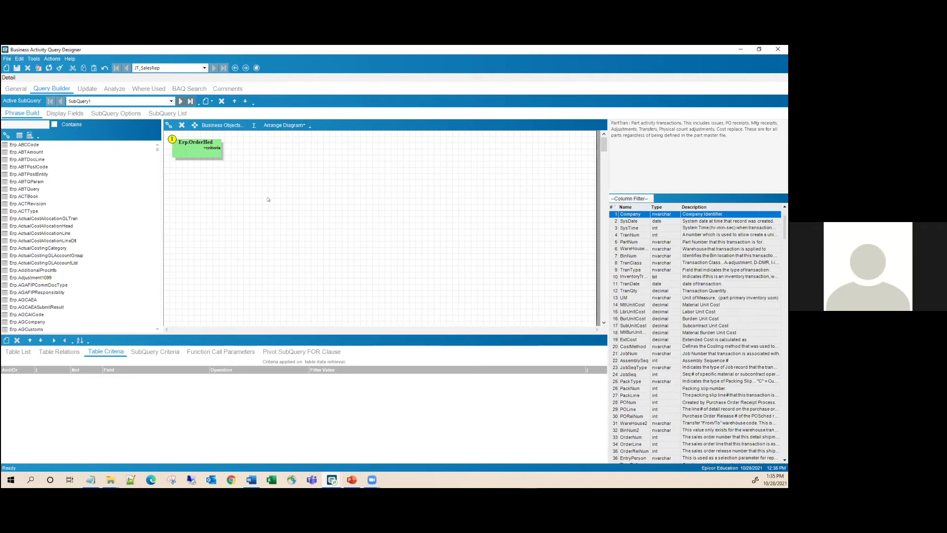
pyautogui.click(195, 143)
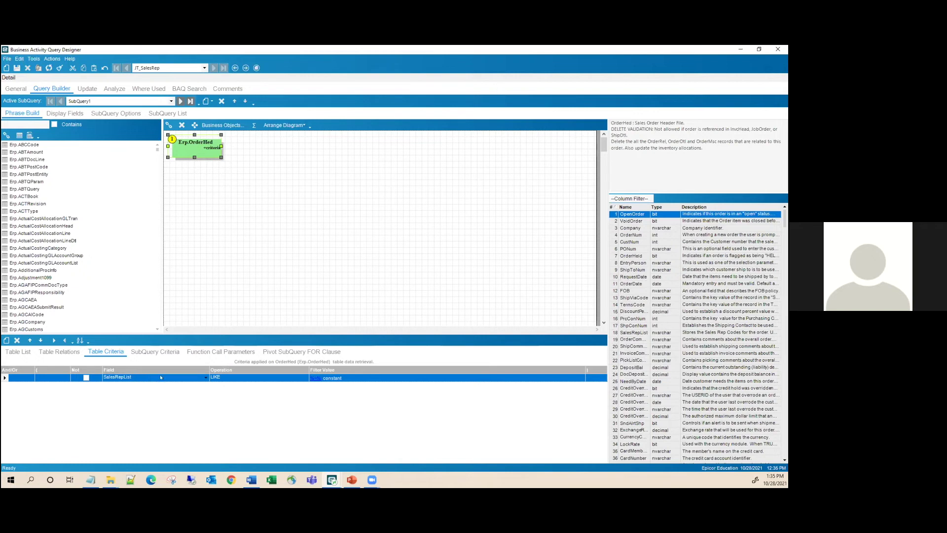
pyautogui.click(341, 378)
pyautogui.click(313, 377)
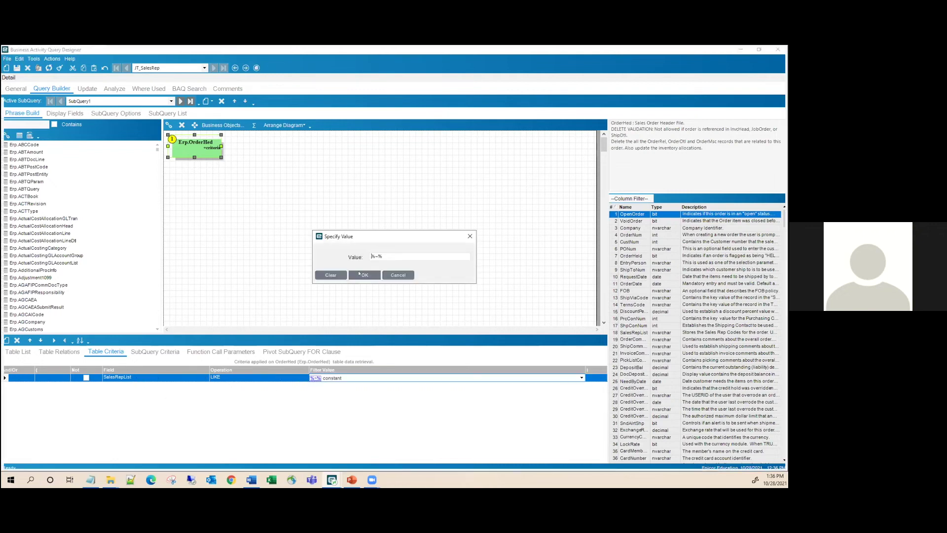
pyautogui.moveTo(374, 256); pyautogui.dragTo(379, 256)
pyautogui.click(401, 275)
# - Review SubQuery1's display columns and the expression of its SalesRep calculated field, then close the field editor
pyautogui.click(58, 113)
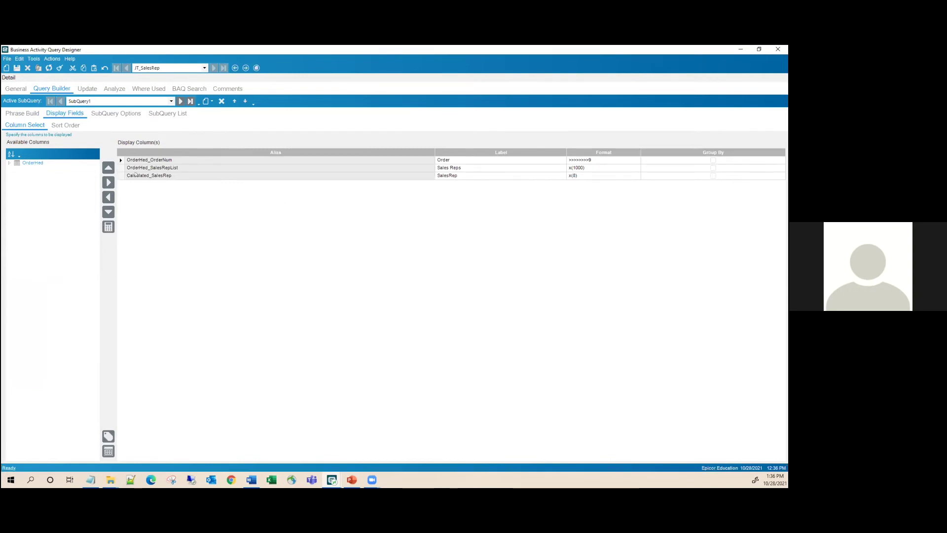
pyautogui.click(108, 228)
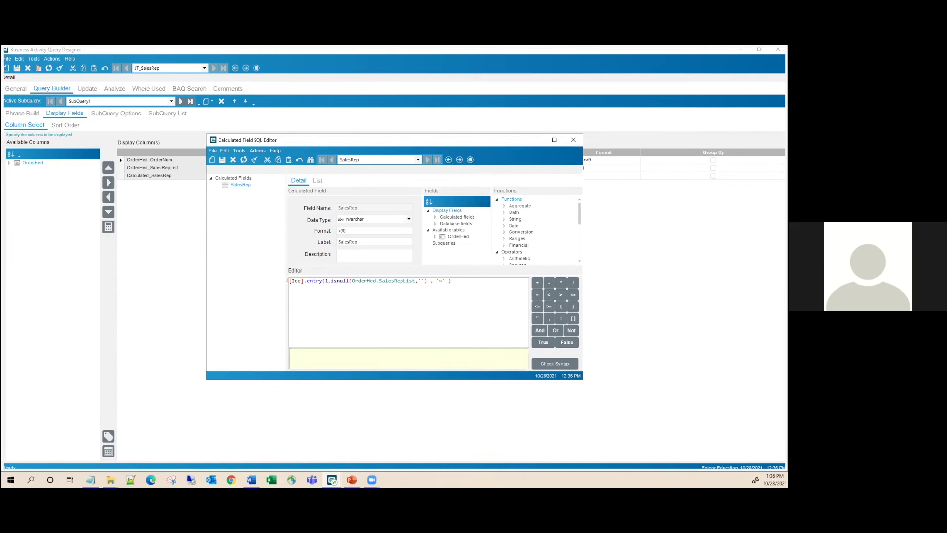
pyautogui.moveTo(288, 280); pyautogui.dragTo(325, 283)
pyautogui.click(328, 305)
pyautogui.click(574, 139)
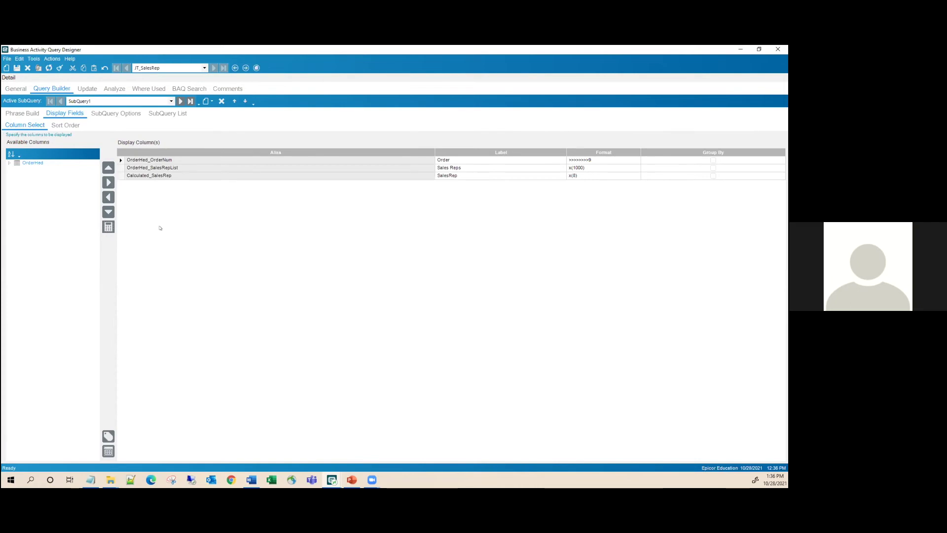
# - Switch to SubQuery2 and check its display columns and subquery options
pyautogui.click(181, 101)
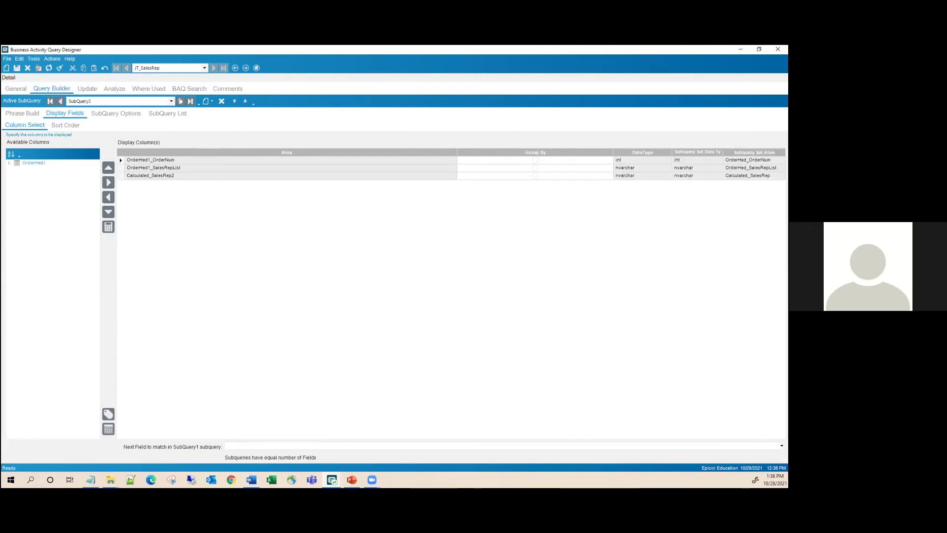
pyautogui.click(122, 114)
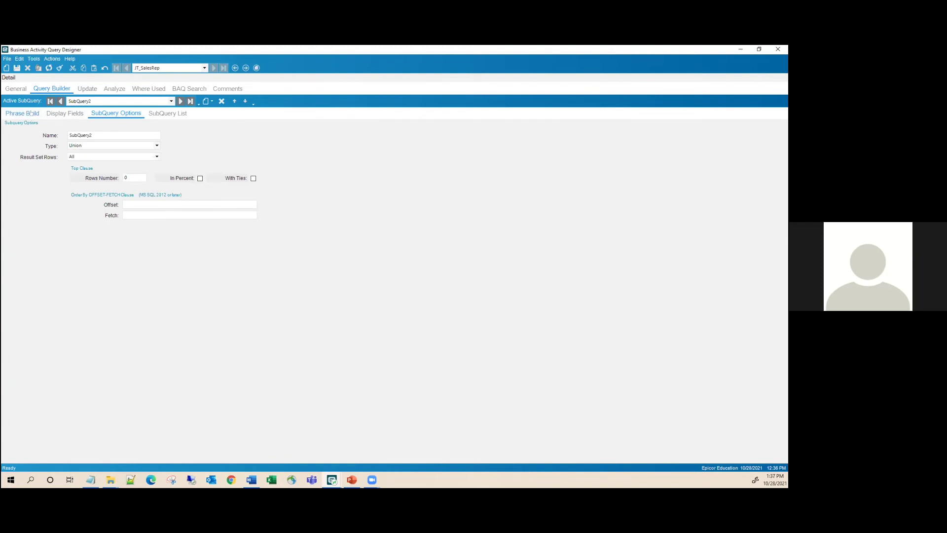
# - Inspect the SalesRepList criterion's filter value on OrderHed1 in SubQuery2 and return to the subquery's display columns
pyautogui.click(31, 113)
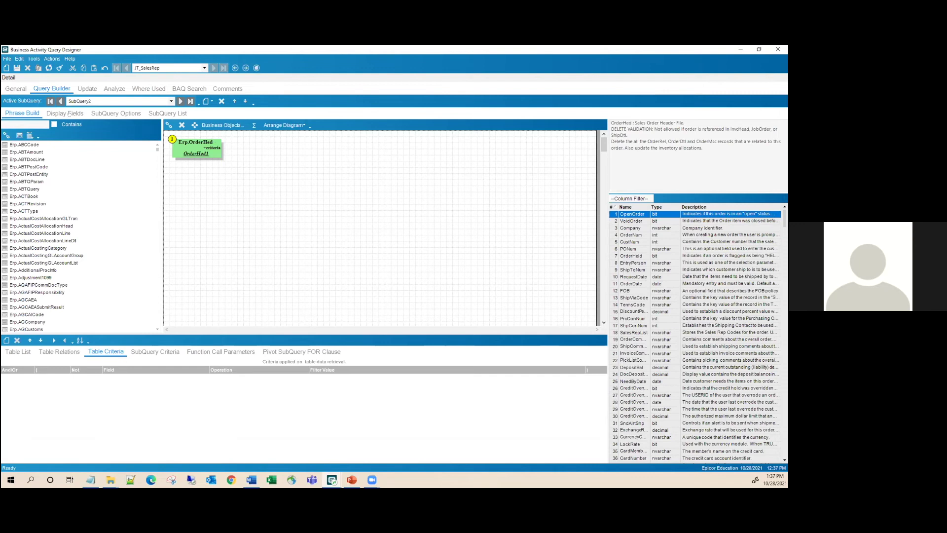
pyautogui.click(190, 141)
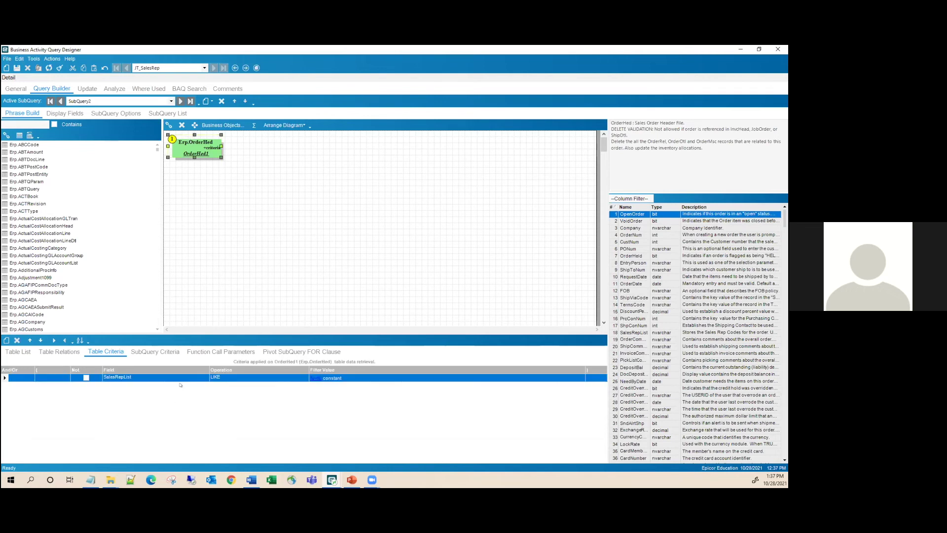
pyautogui.click(134, 377)
pyautogui.click(315, 378)
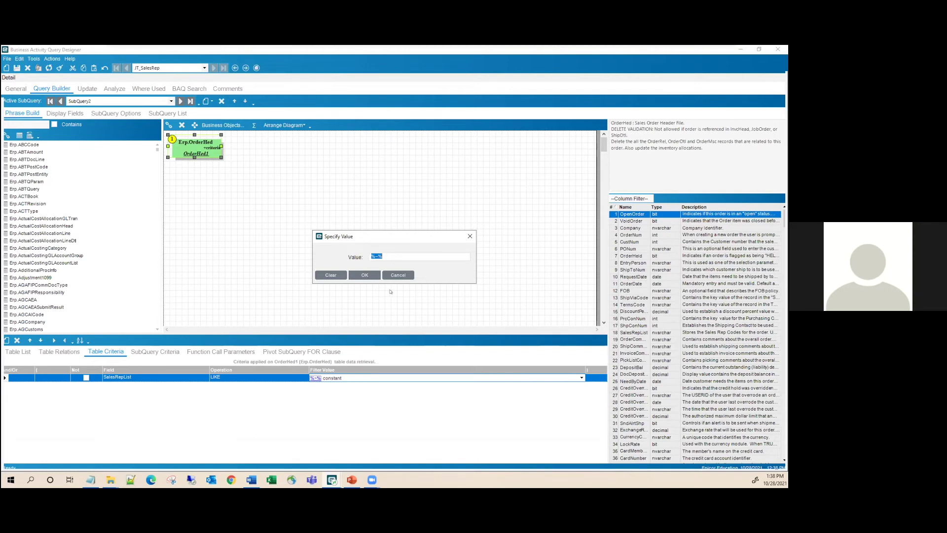
pyautogui.click(398, 275)
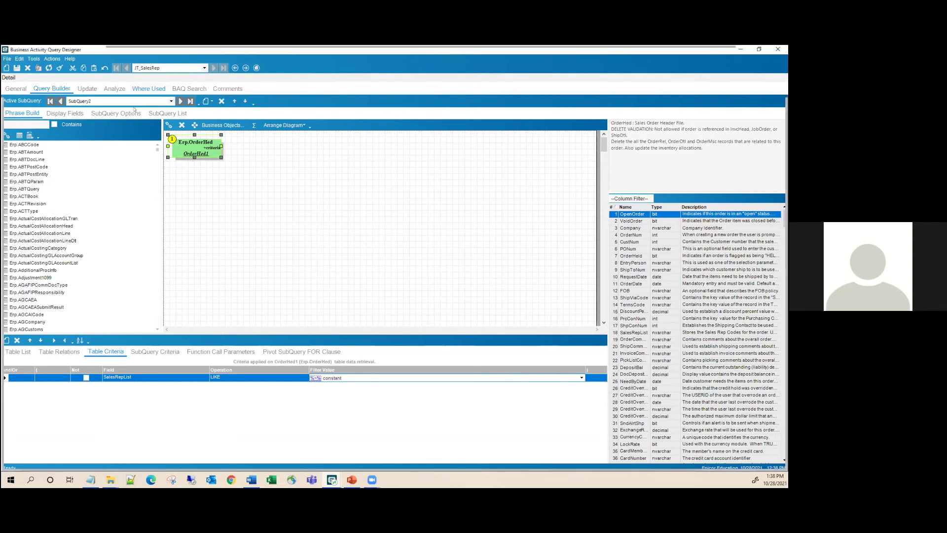
pyautogui.click(74, 114)
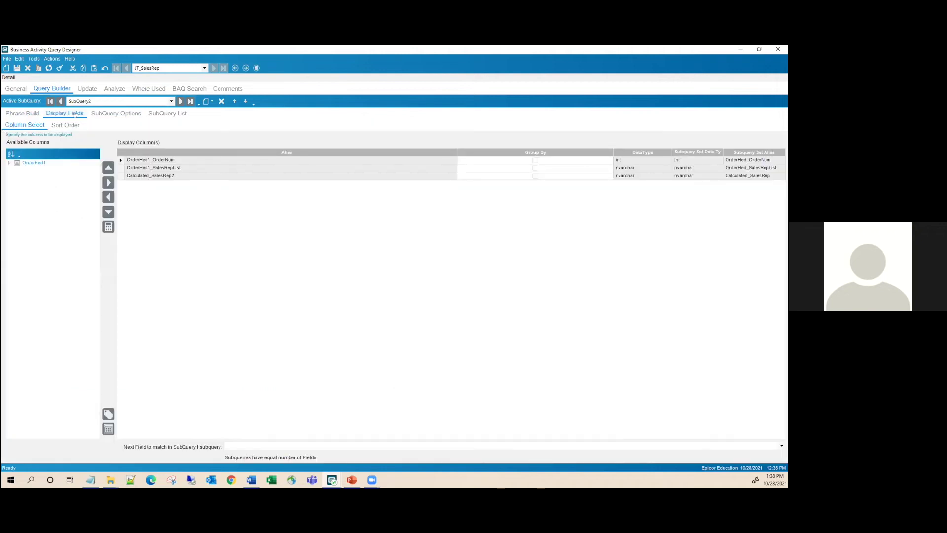
# - Inspect the entry number in the expression of SubQuery2's SalesRep2 calculated field, then close the field editor
pyautogui.click(107, 227)
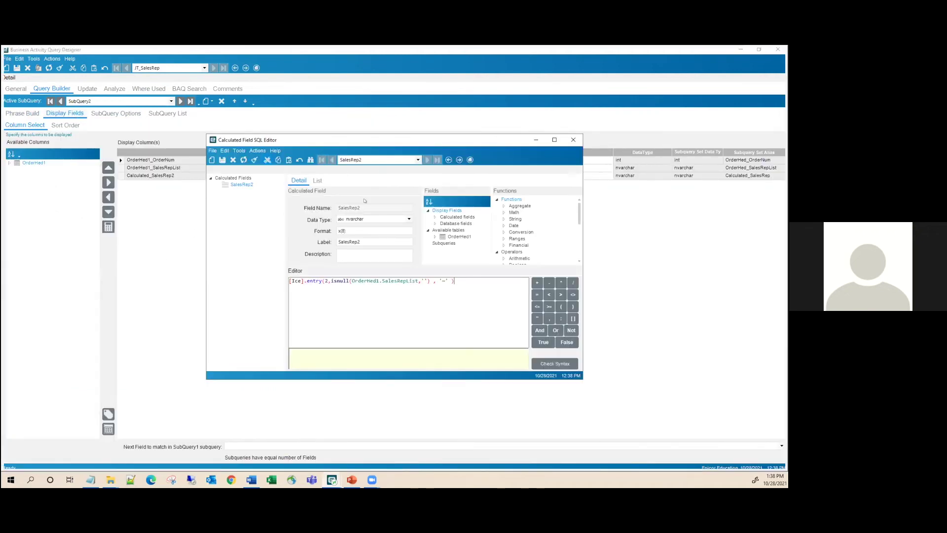
pyautogui.doubleClick(326, 280)
pyautogui.click(573, 140)
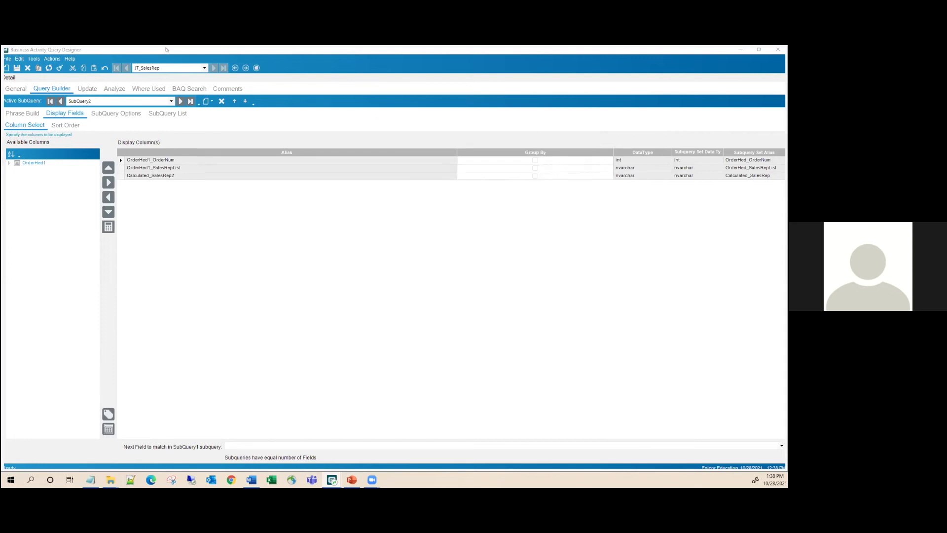
# - Switch to SubQuery3 and inspect the entry number in its Salesrep3 calculated field expression, then close the field editor
pyautogui.click(181, 101)
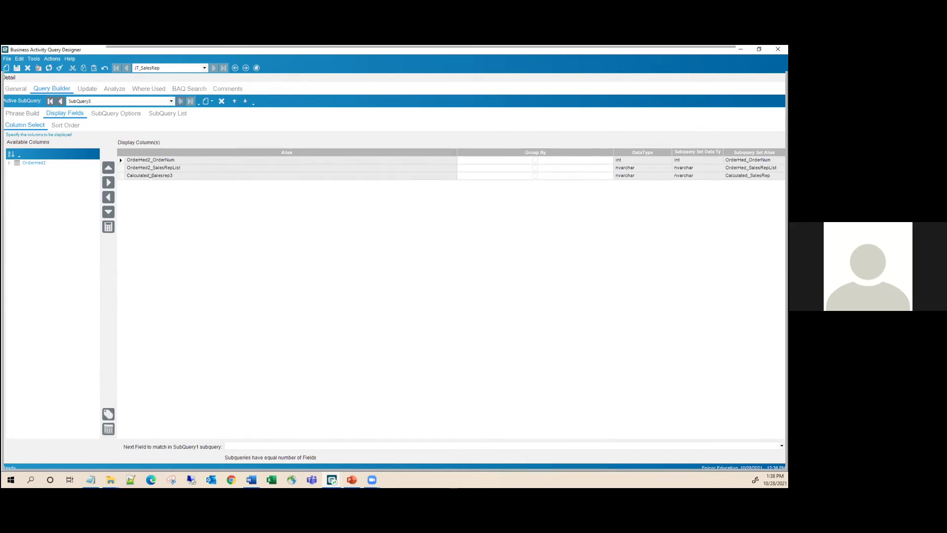
pyautogui.click(109, 227)
pyautogui.doubleClick(326, 280)
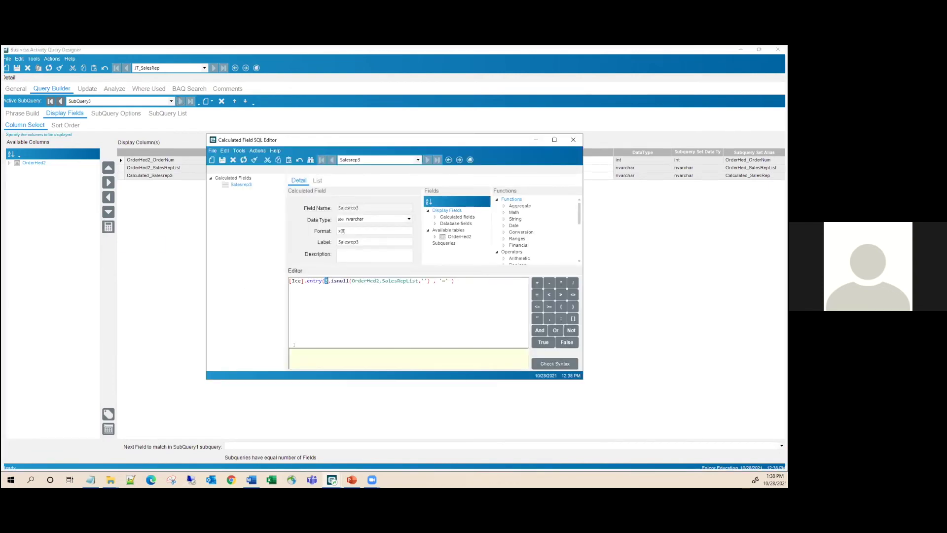
pyautogui.click(573, 139)
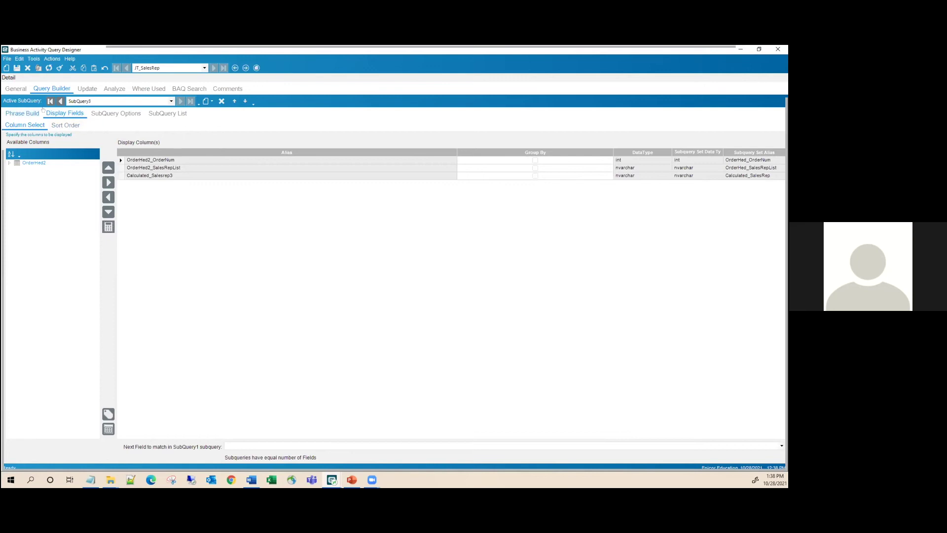
# - Return to SubQuery1, test the JT_SalesRep query, and widen the Sales Reps column in the results to show the full lists
pyautogui.click(49, 101)
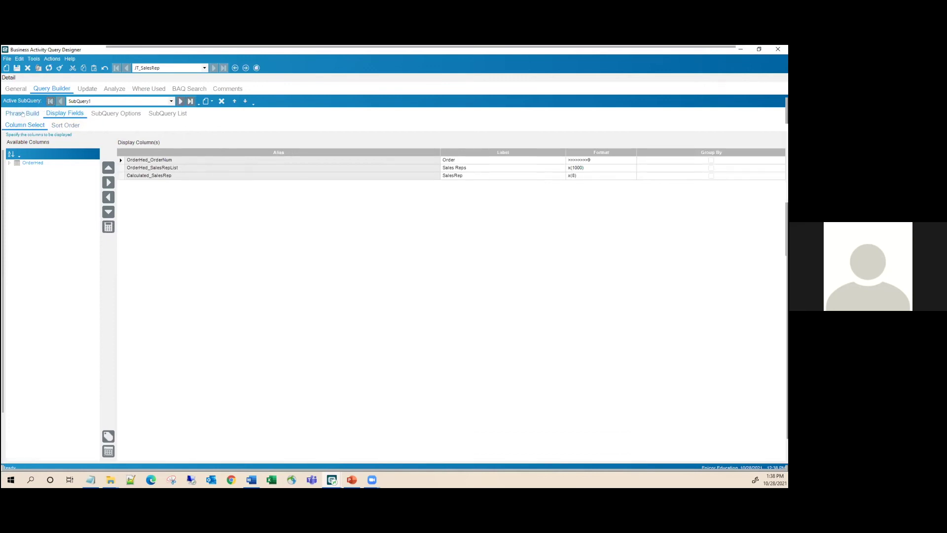
pyautogui.click(23, 114)
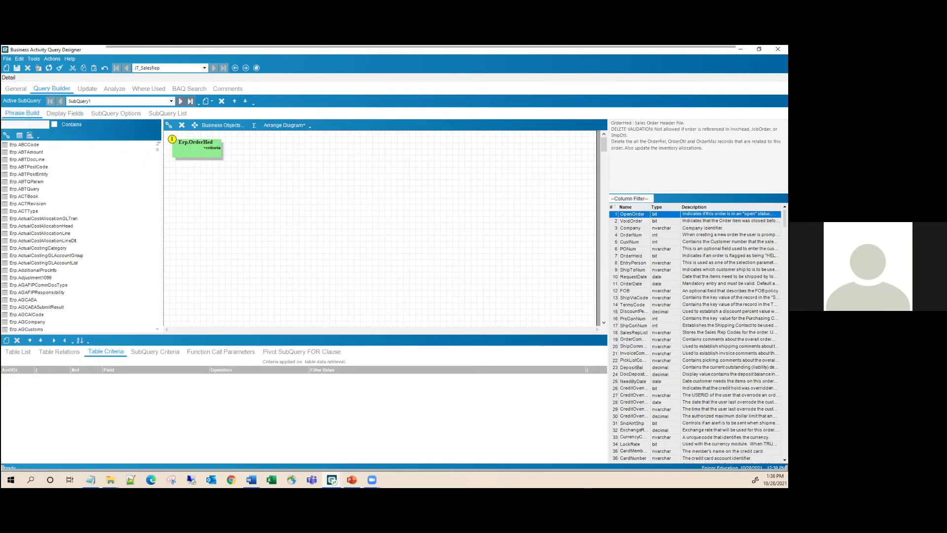
pyautogui.click(115, 88)
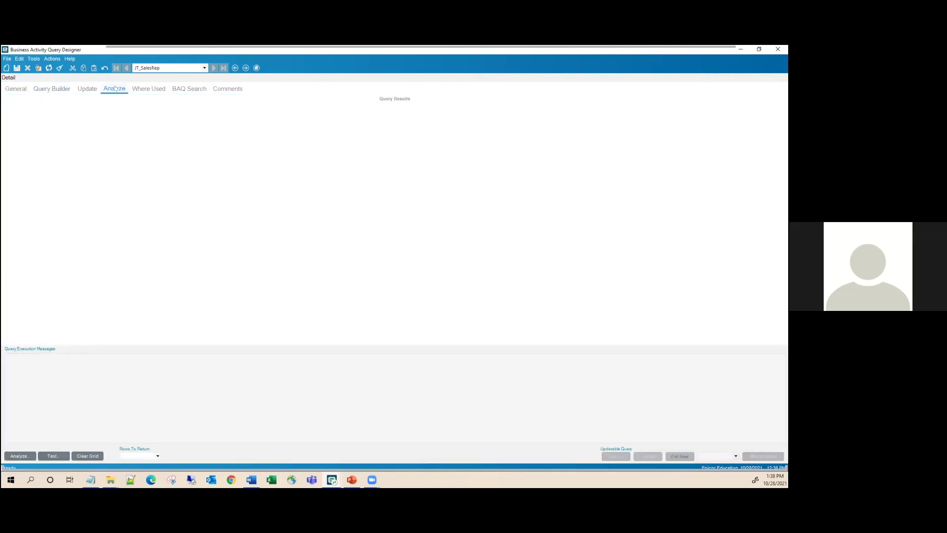
pyautogui.click(53, 456)
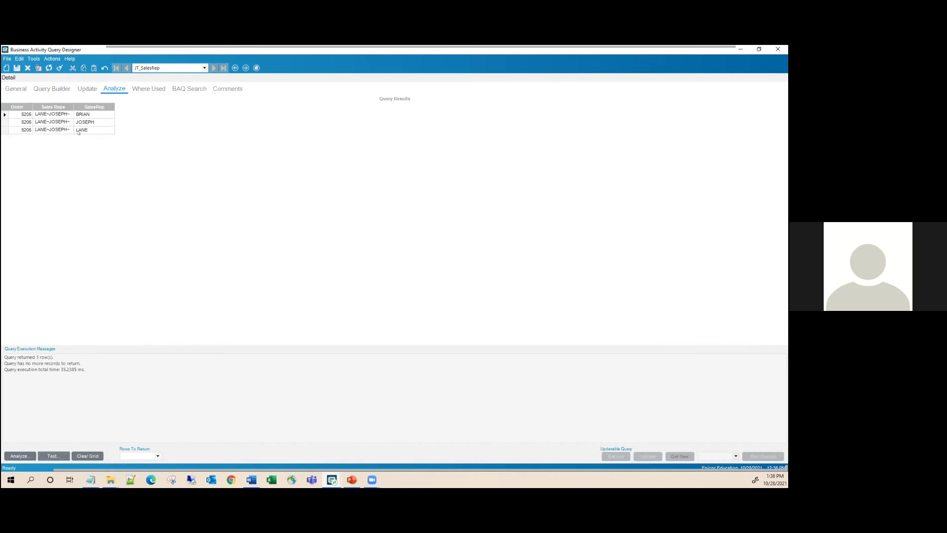
pyautogui.moveTo(93, 103); pyautogui.dragTo(133, 103)
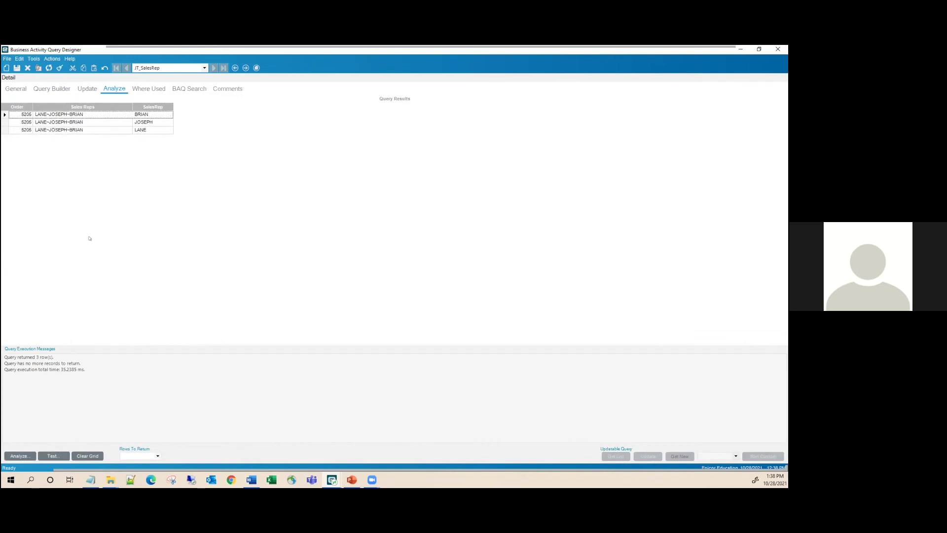
# - Examine the Order, Sales Reps and SalesRep values in the first row of the query results
pyautogui.click(19, 115)
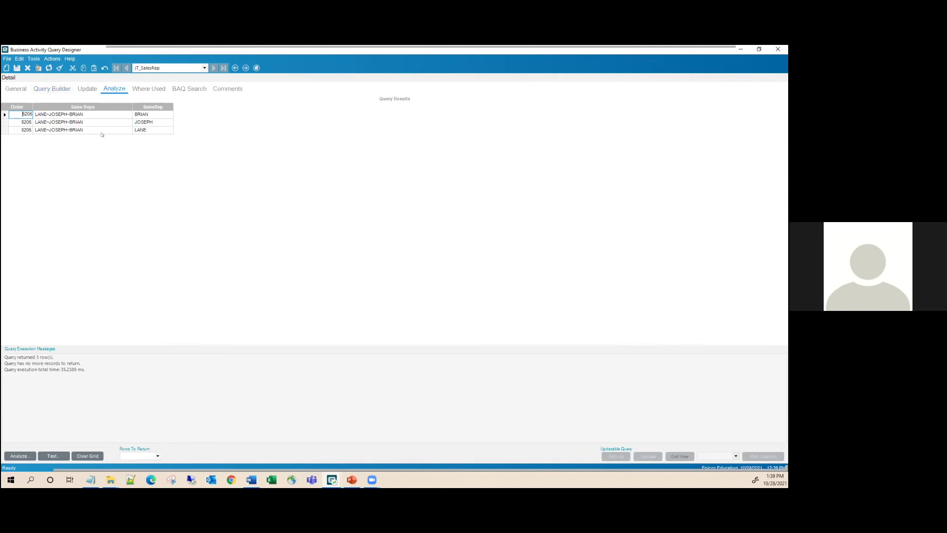
pyautogui.click(151, 114)
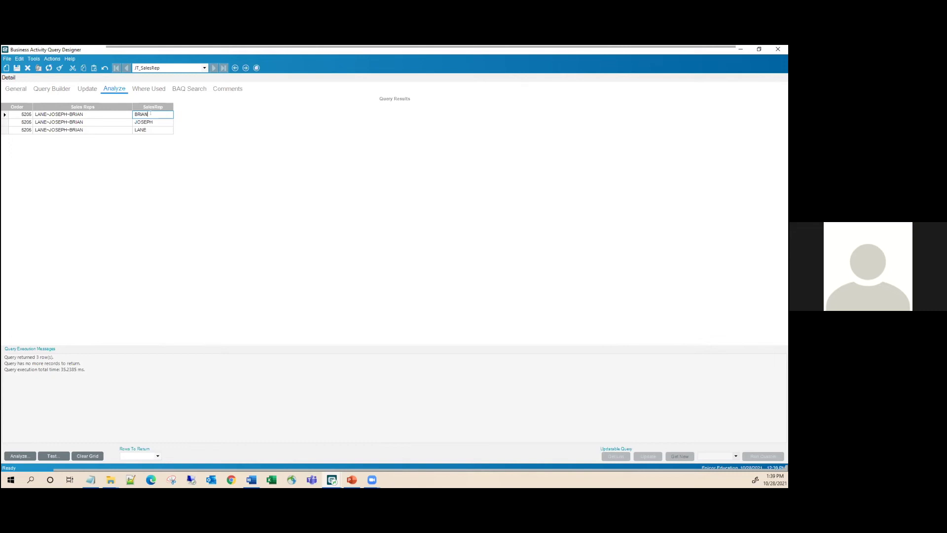
pyautogui.moveTo(149, 113); pyautogui.dragTo(134, 113)
pyautogui.click(151, 112)
pyautogui.click(24, 114)
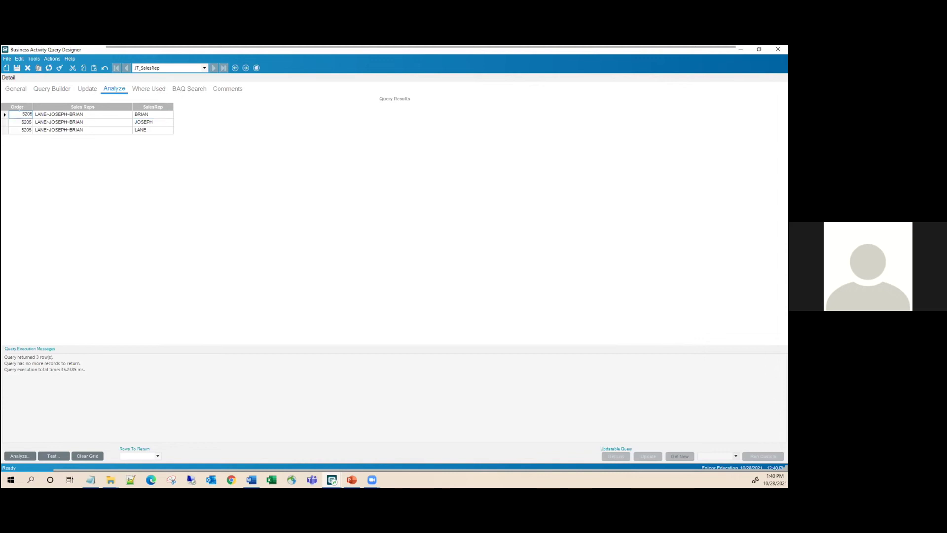
pyautogui.moveTo(21, 114); pyautogui.dragTo(36, 114)
pyautogui.press('Tab')
pyautogui.press('Tab')
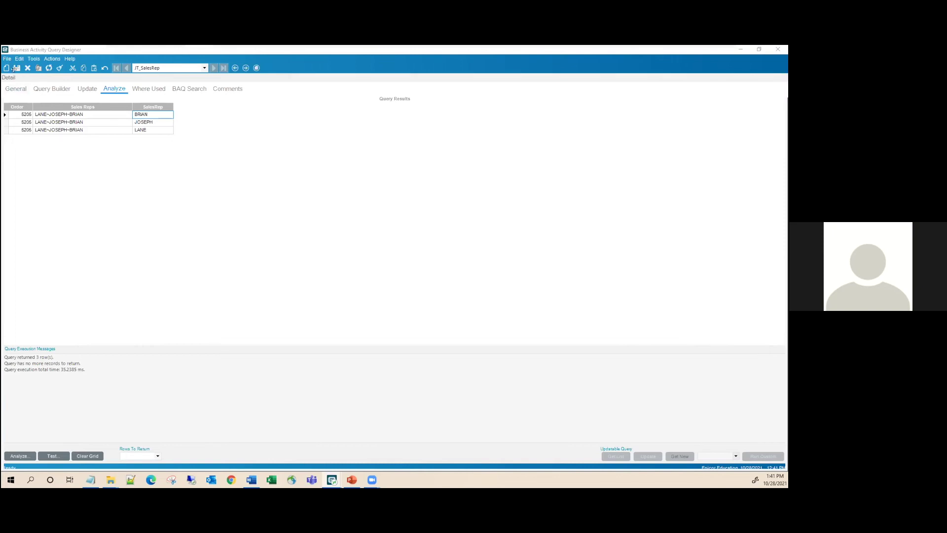
# - Find and load the JT_PartTran BAQ, and bring up the table diagram of its SubQuery2
pyautogui.click(24, 88)
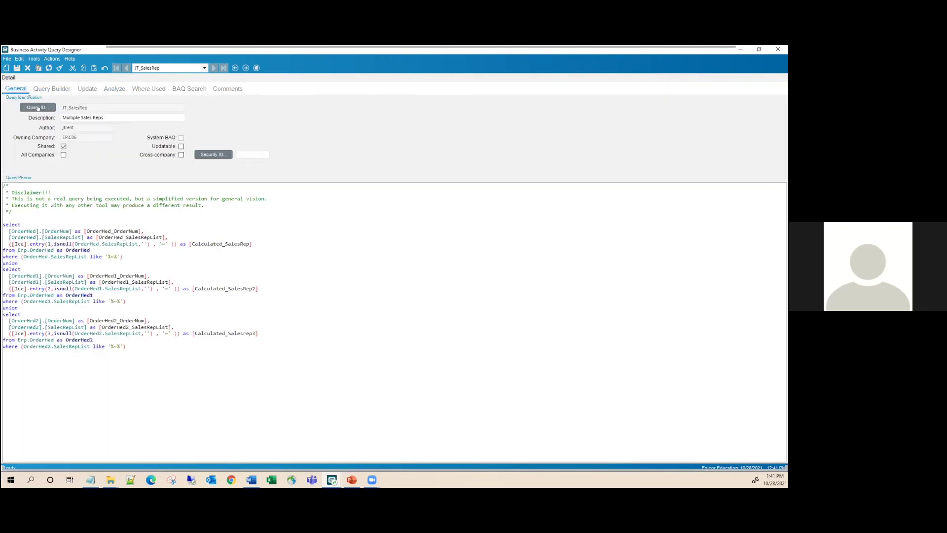
pyautogui.click(38, 107)
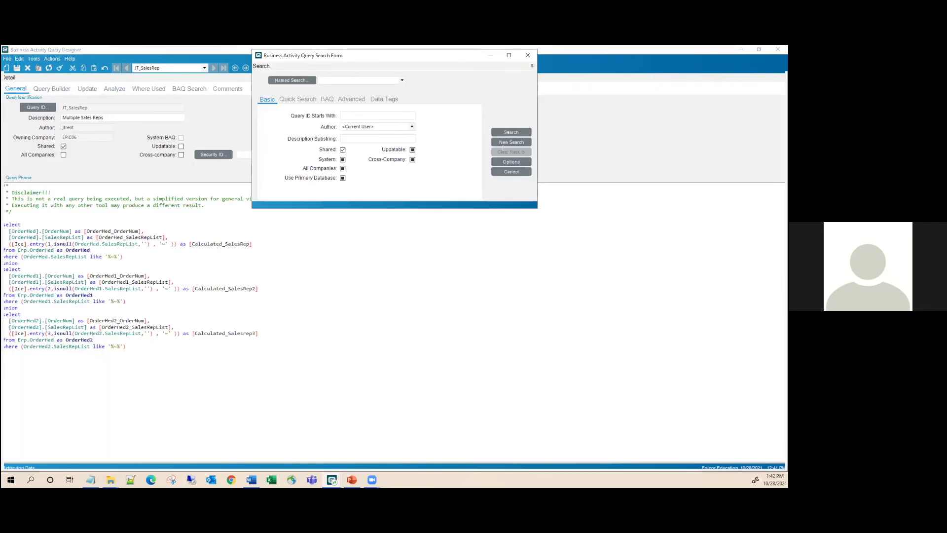
pyautogui.click(510, 133)
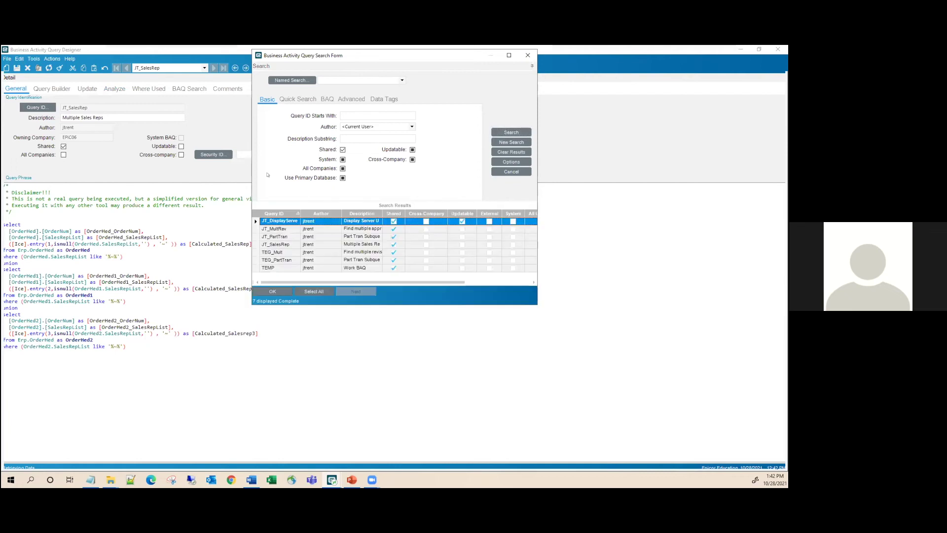
pyautogui.doubleClick(258, 236)
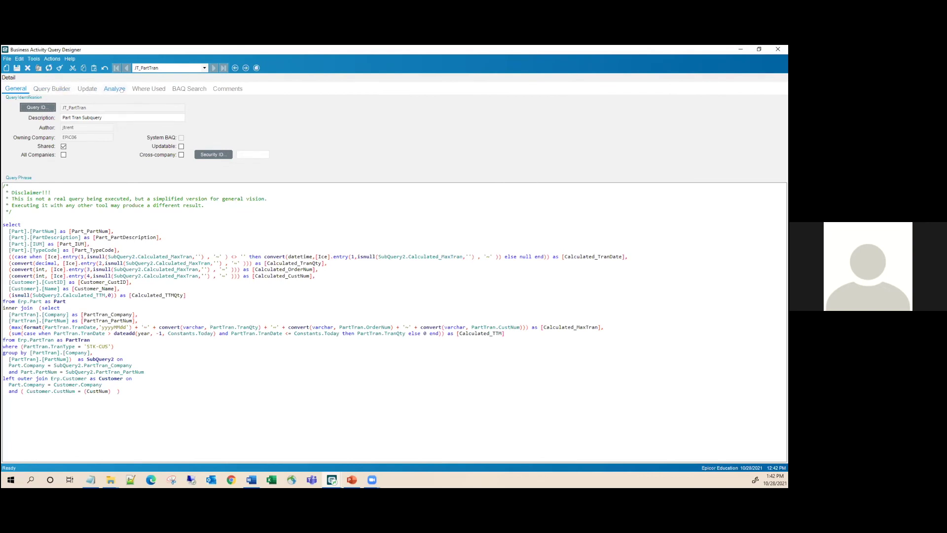
pyautogui.click(58, 90)
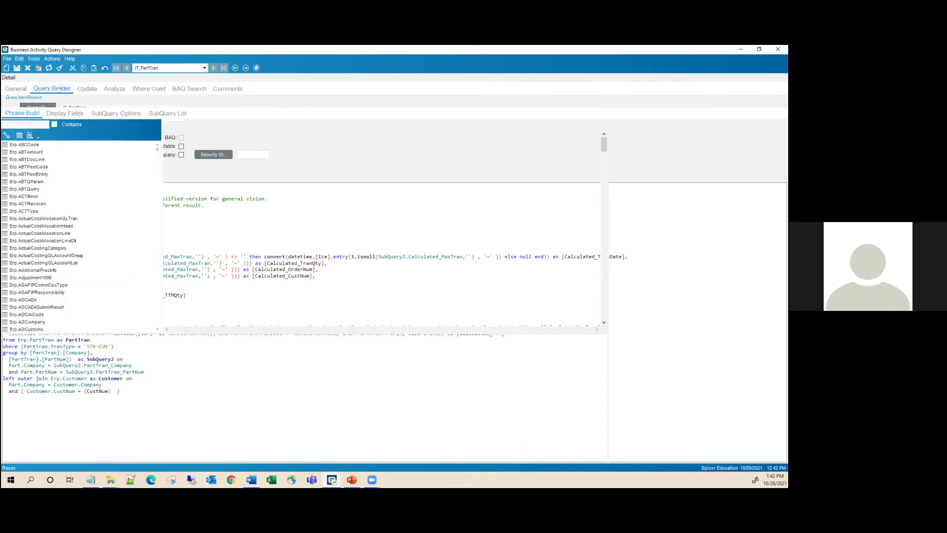
pyautogui.click(180, 101)
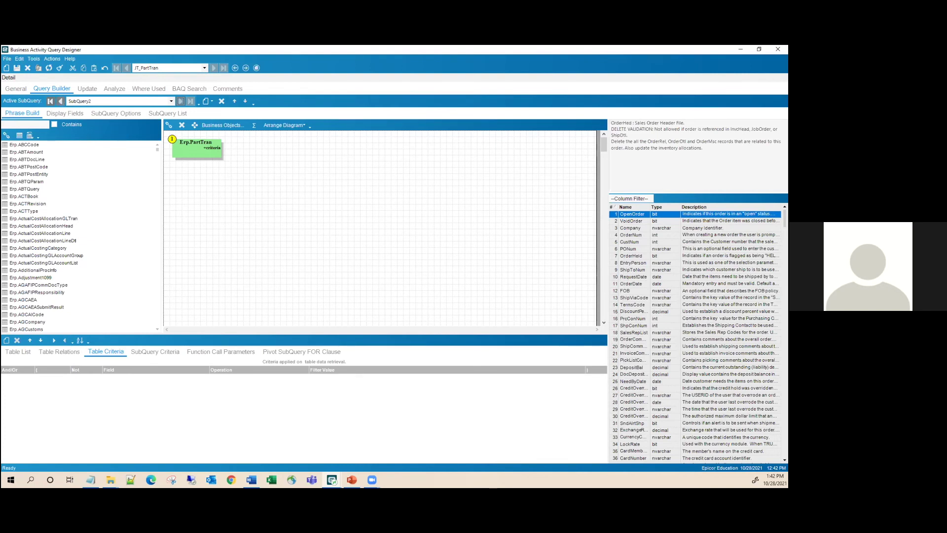
pyautogui.hotkey('alt', 'Tab')
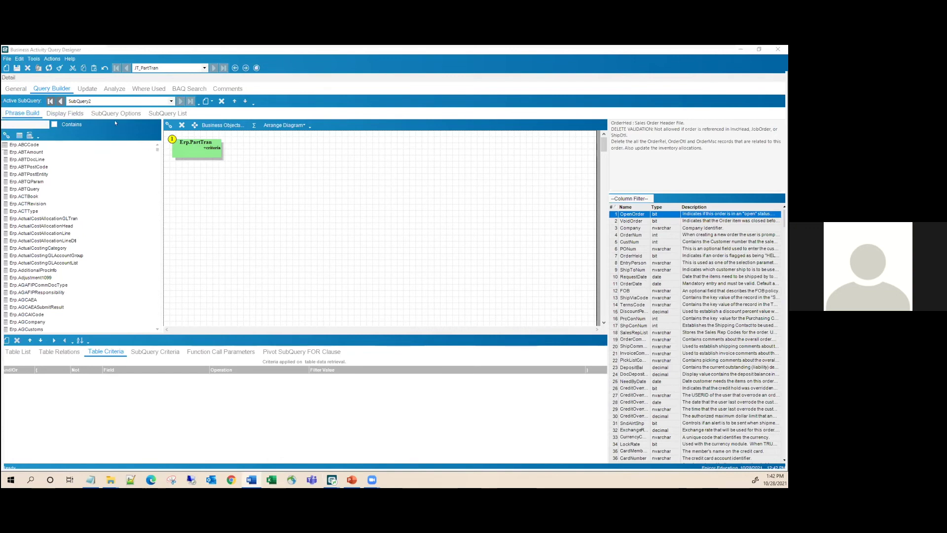
# - Clear the loaded query from the designer and load the TEMP BAQ
pyautogui.click(59, 68)
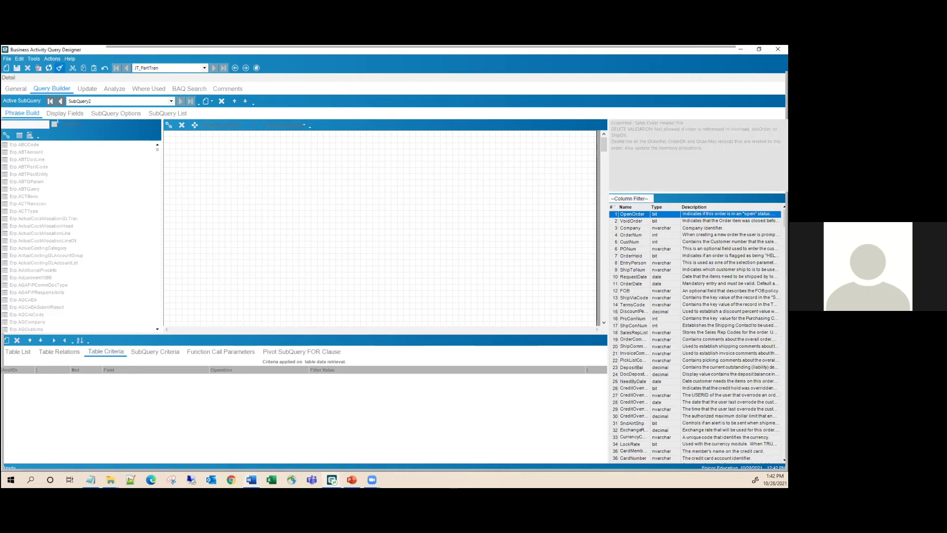
pyautogui.write('TEMP')
pyautogui.press('Tab')
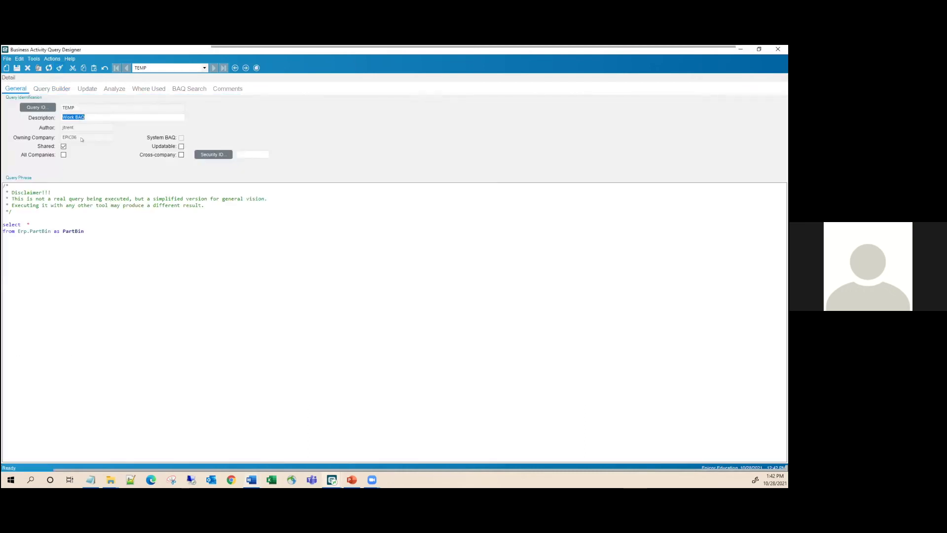
# - Remove the Erp.PartBin table from the TEMP query's diagram
pyautogui.click(52, 89)
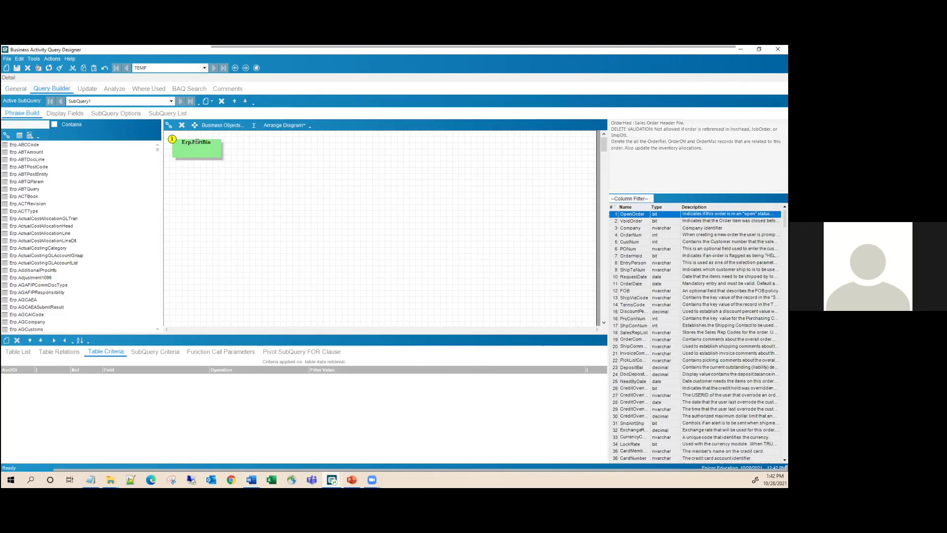
pyautogui.click(197, 141)
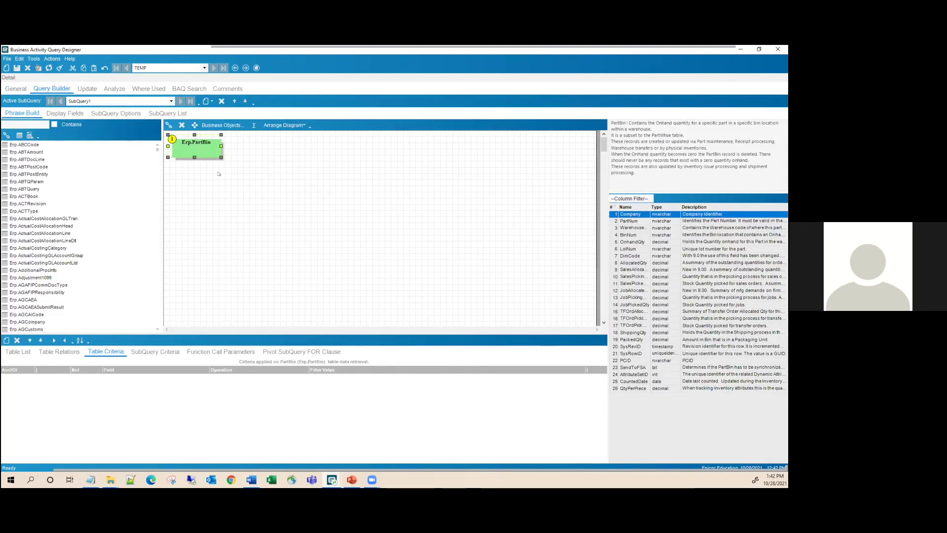
pyautogui.press('Delete')
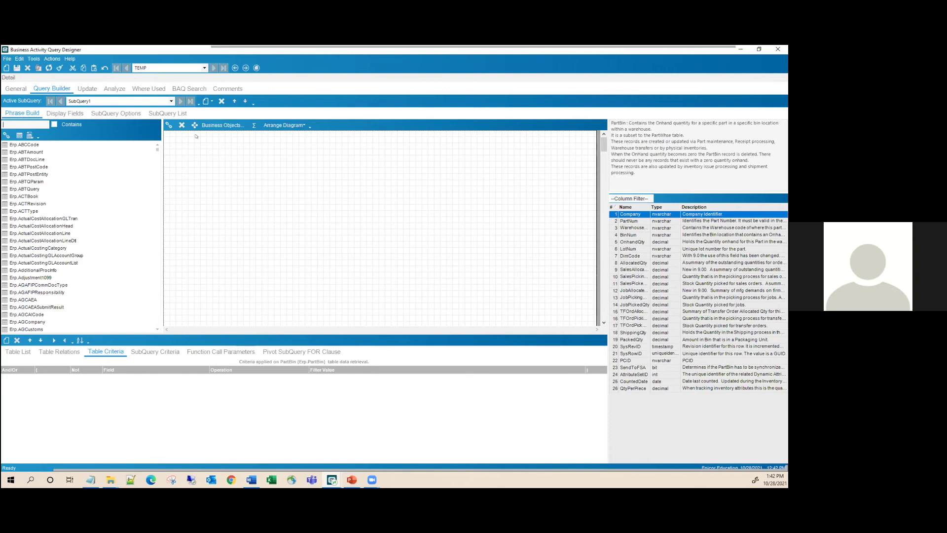
# - Find the Erp.JobHead and Erp.JobMtl tables and add both to the query diagram
pyautogui.write('jo')
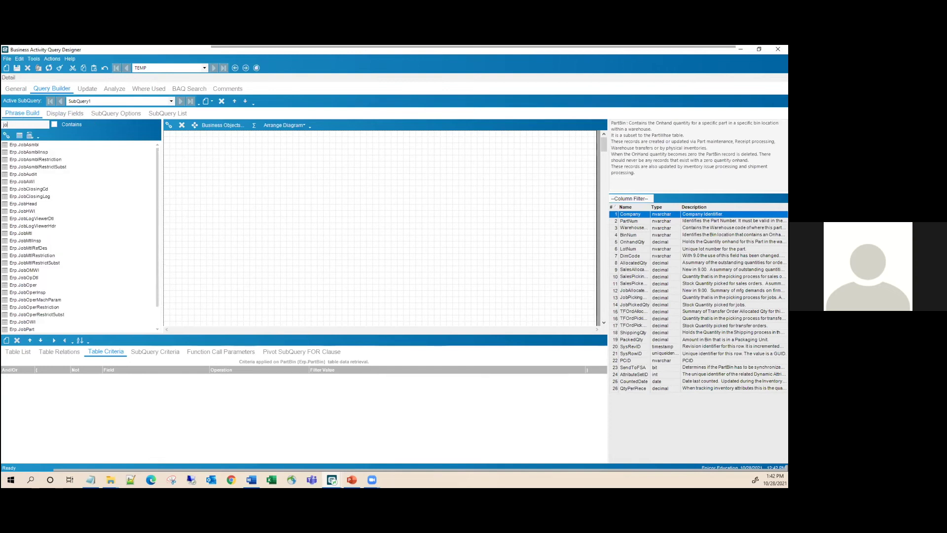
pyautogui.write('bh')
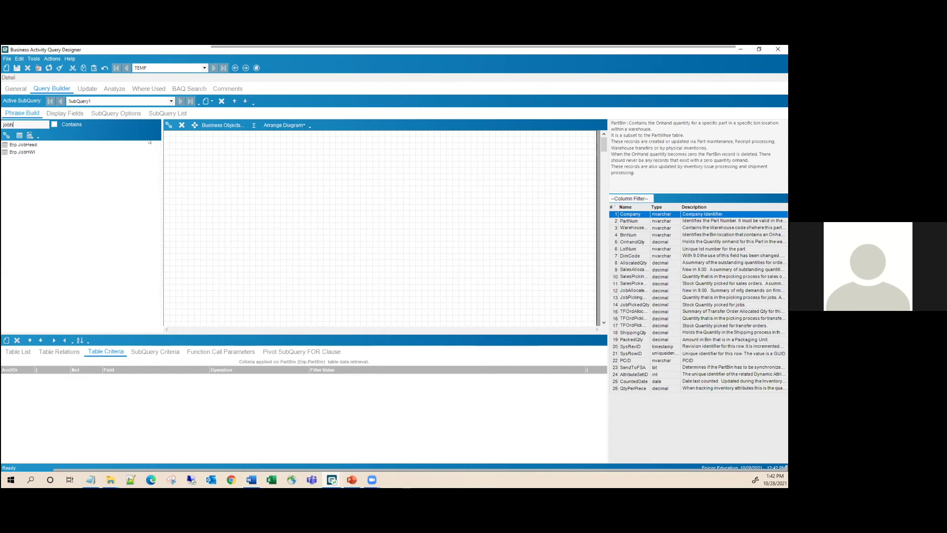
pyautogui.doubleClick(24, 145)
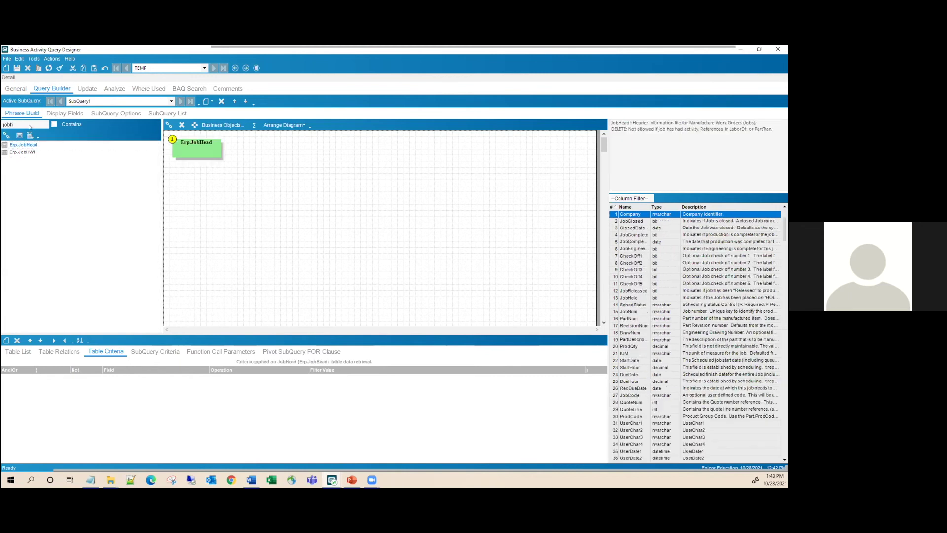
pyautogui.press('BackSpace')
pyautogui.write('m')
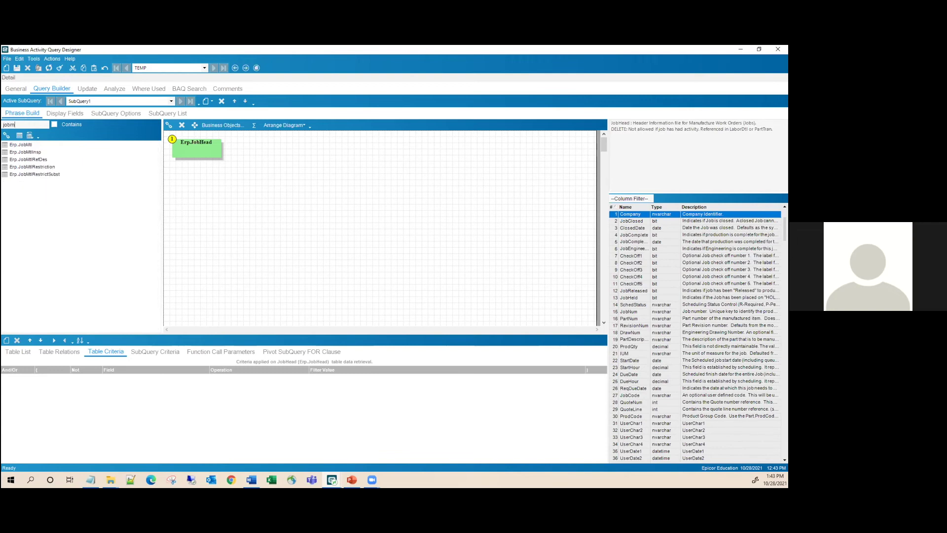
pyautogui.doubleClick(13, 145)
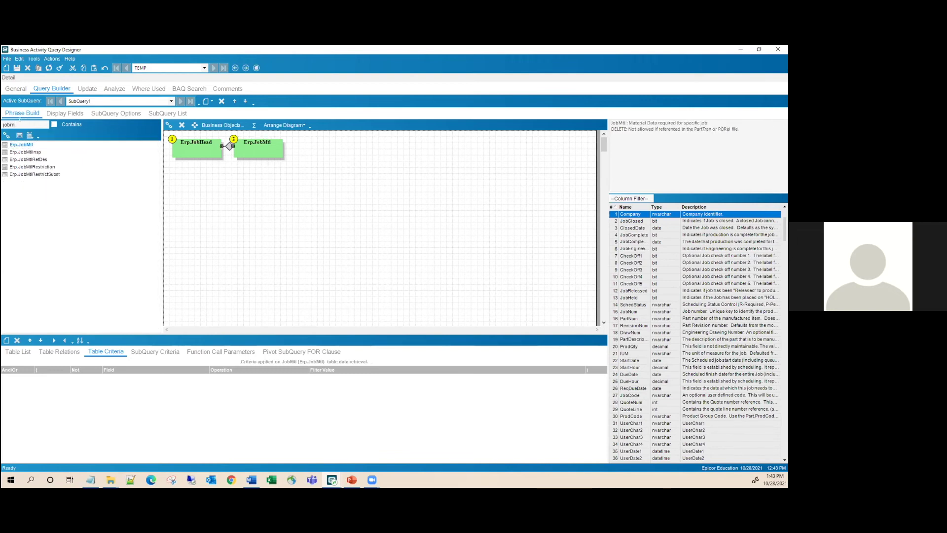
# - Find the Erp.JobOper table, add it to the diagram, and align it beneath Erp.JobMtl
pyautogui.press('BackSpace')
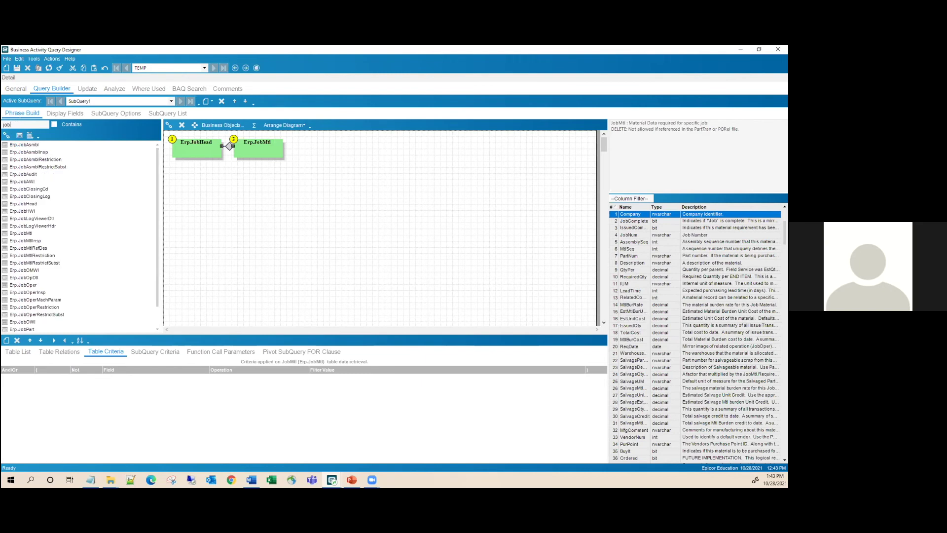
pyautogui.write('o')
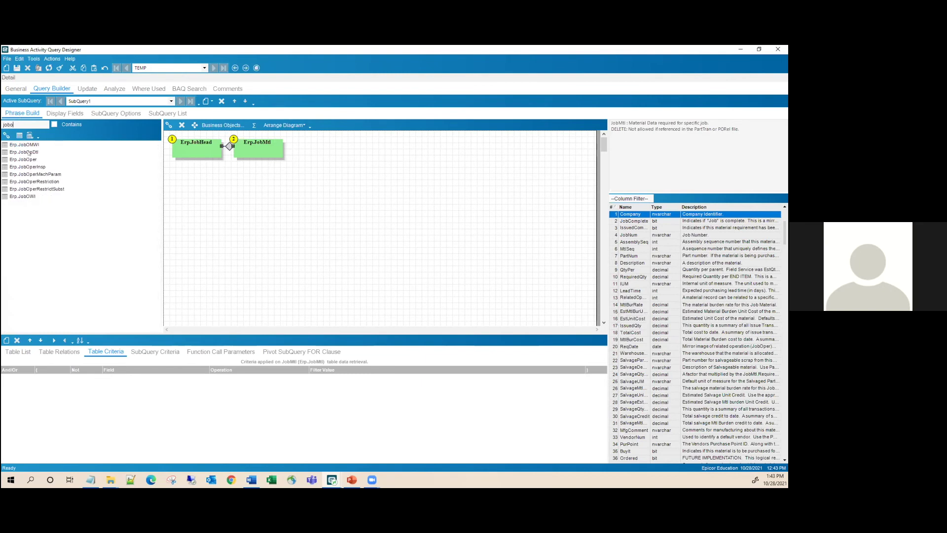
pyautogui.moveTo(28, 157); pyautogui.dragTo(240, 181)
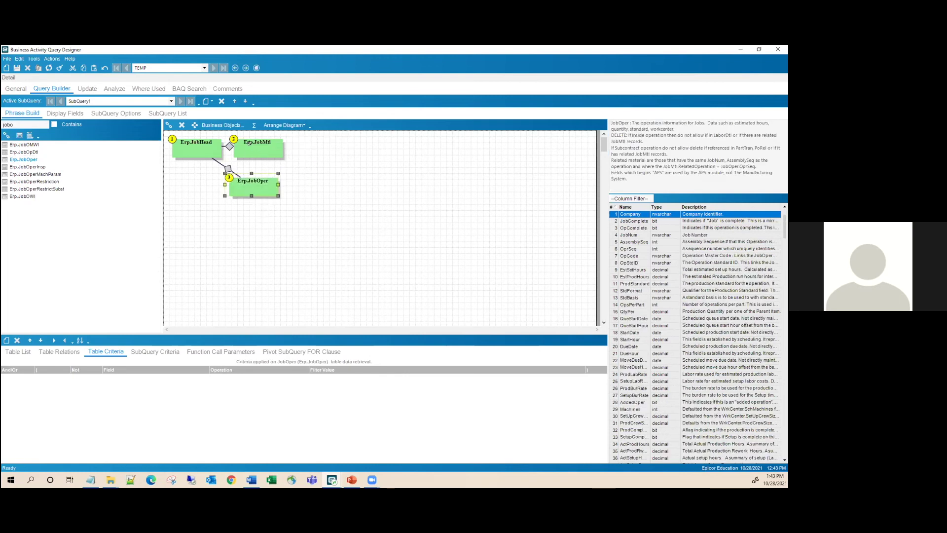
pyautogui.moveTo(231, 186); pyautogui.dragTo(236, 186)
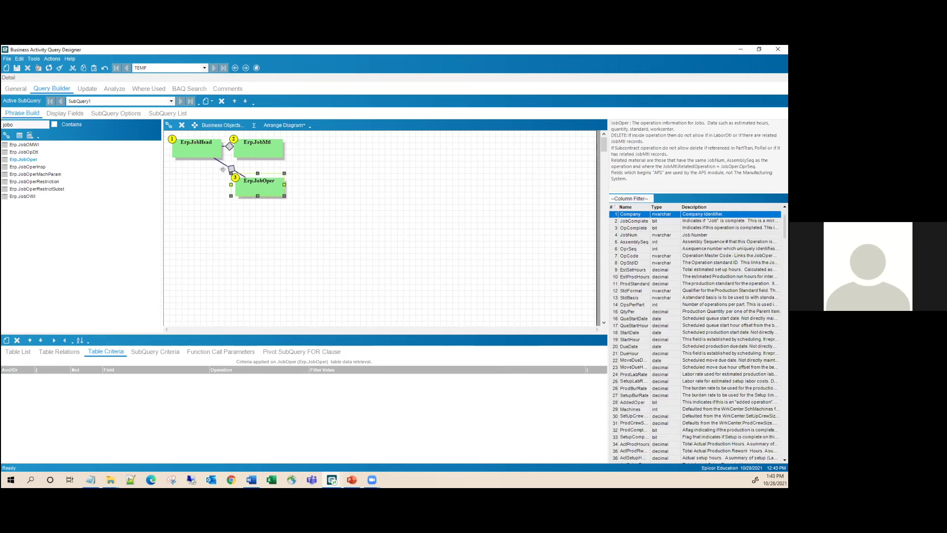
# - Add a table criterion to Erp.JobHead requiring JobComplete to equal the constant false
pyautogui.click(201, 142)
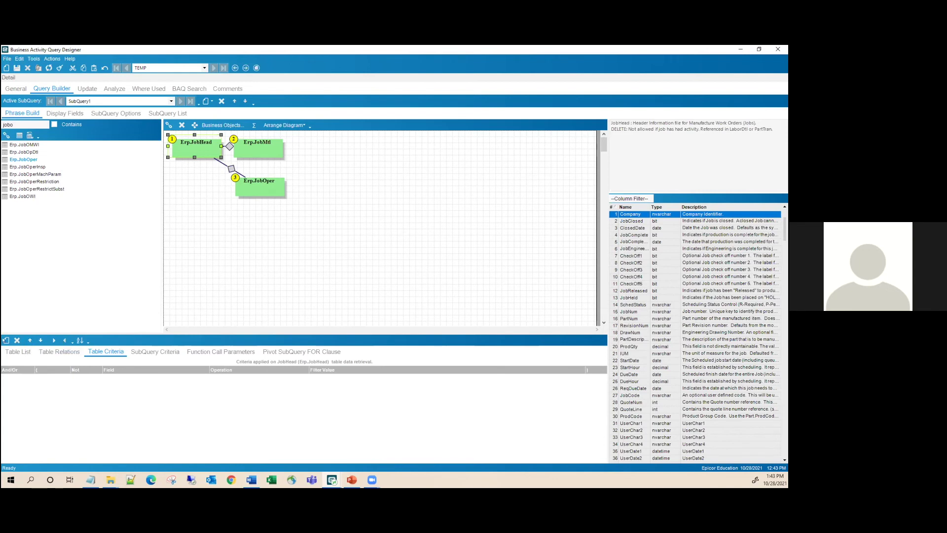
pyautogui.click(6, 340)
pyautogui.click(204, 377)
pyautogui.click(204, 377)
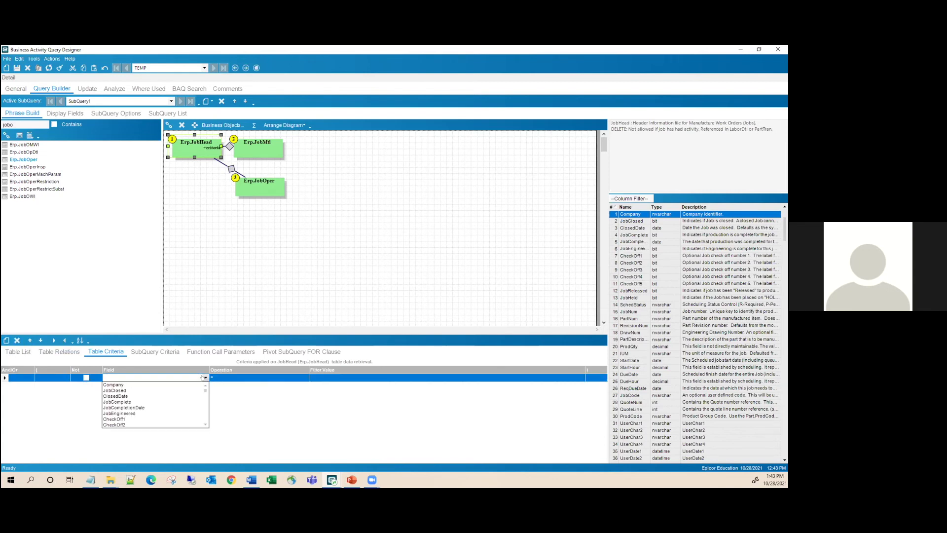
pyautogui.click(108, 402)
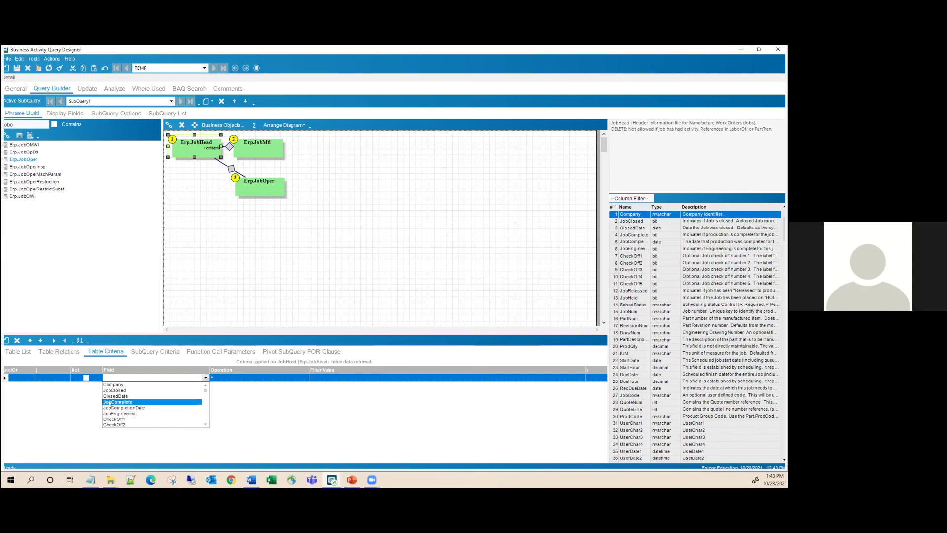
pyautogui.click(409, 378)
pyautogui.click(319, 388)
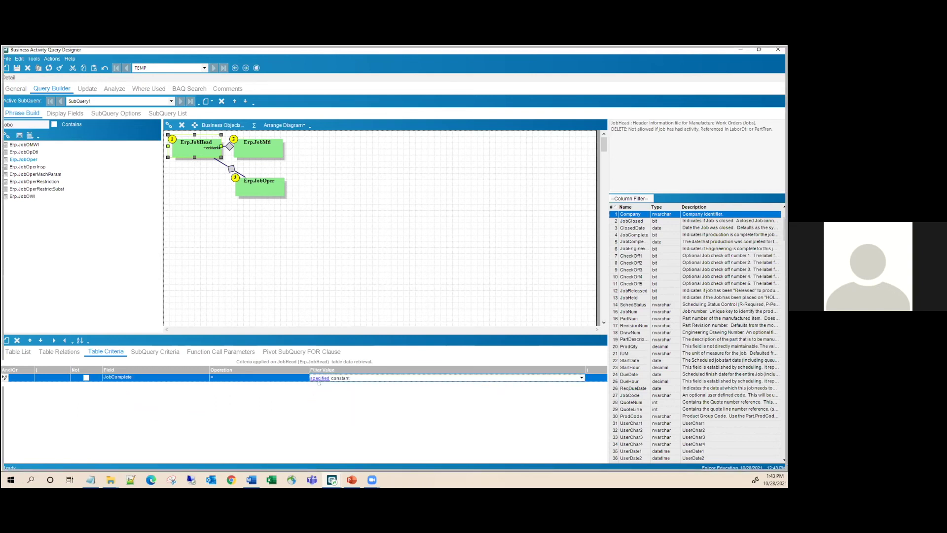
pyautogui.click(319, 378)
pyautogui.write('false')
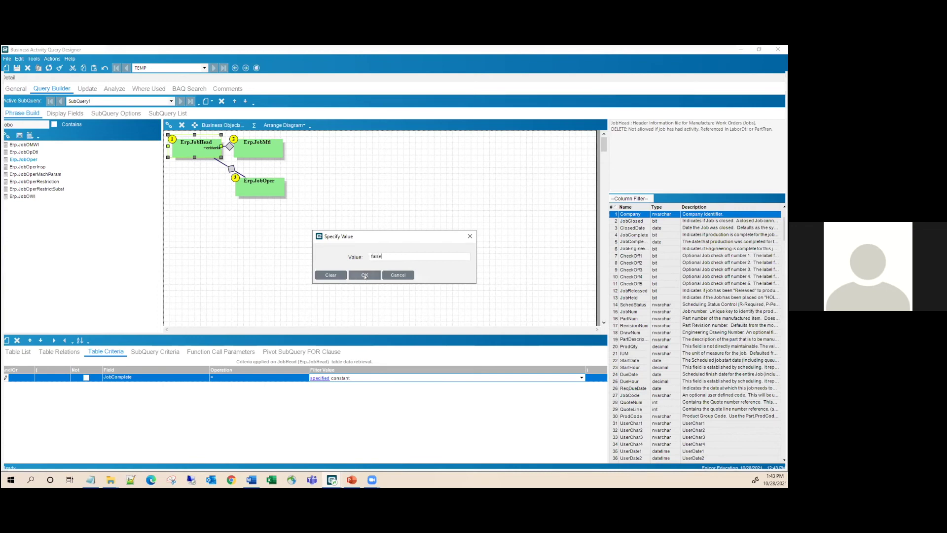
pyautogui.click(364, 276)
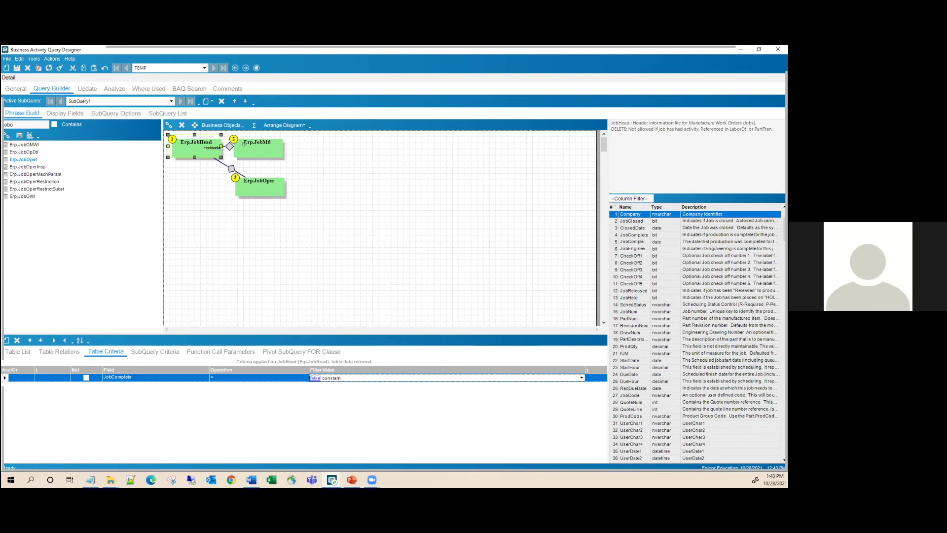
# - Shift Erp.JobMtl slightly away from Erp.JobHead and realign Erp.JobOper directly beneath it in the diagram
pyautogui.moveTo(246, 144); pyautogui.dragTo(255, 146)
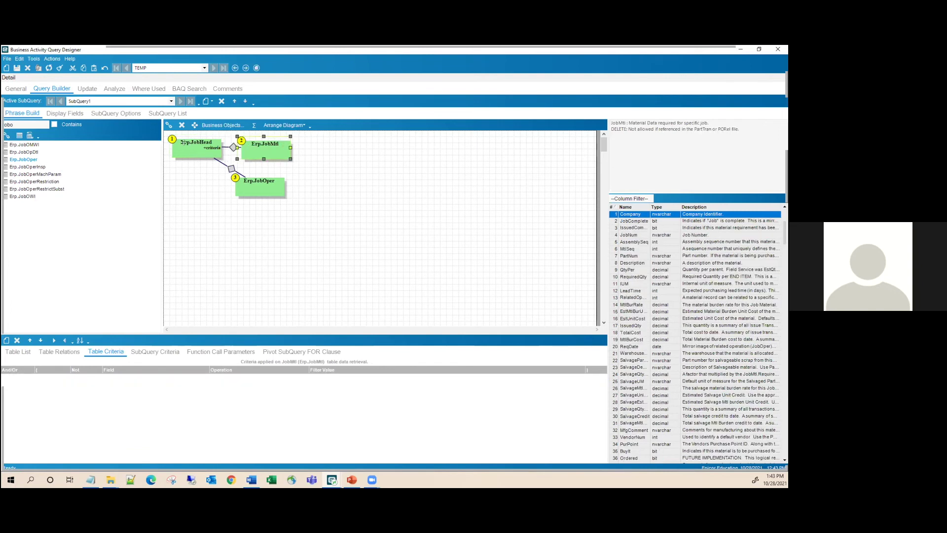
pyautogui.click(228, 147)
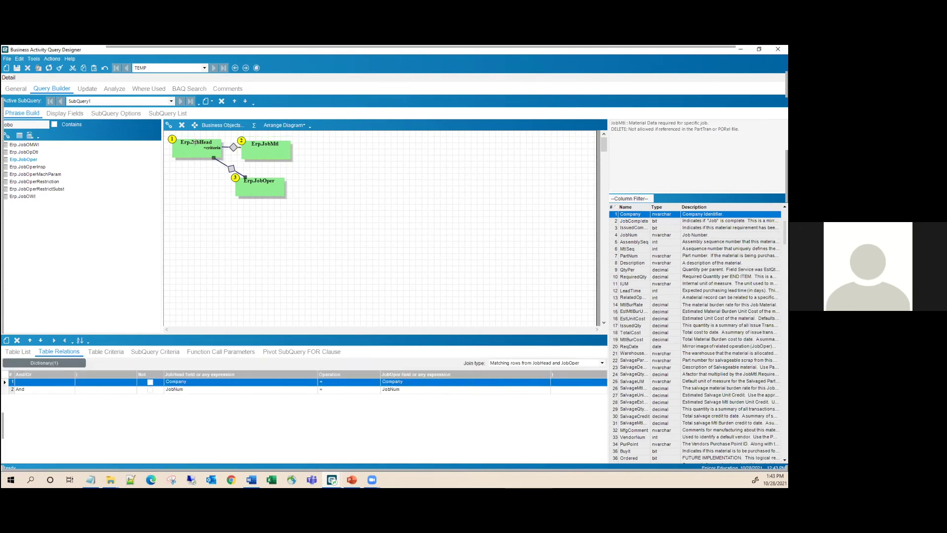
pyautogui.click(195, 141)
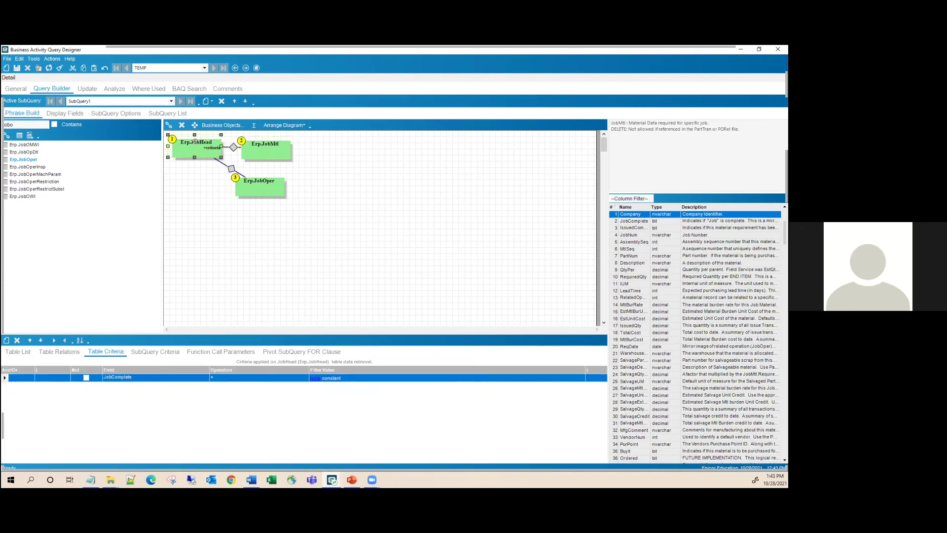
pyautogui.click(269, 147)
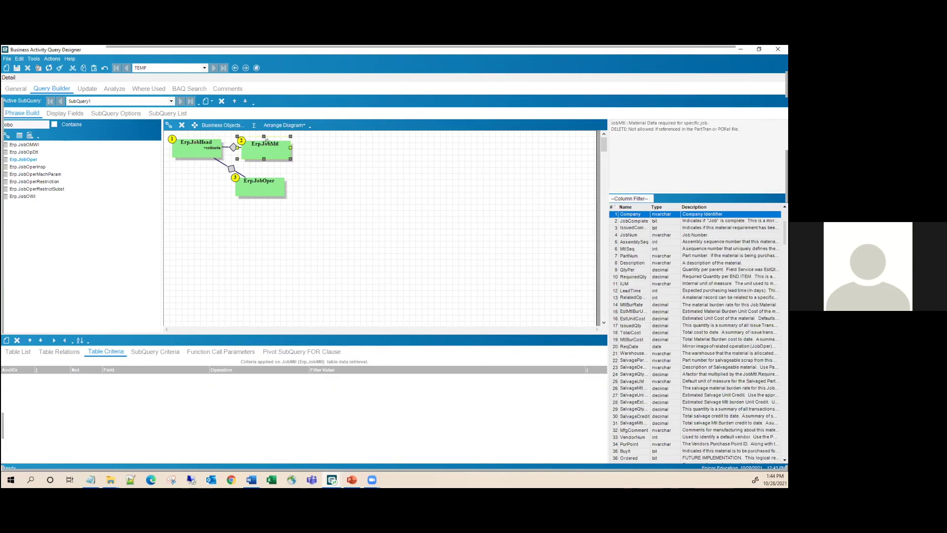
pyautogui.moveTo(260, 182); pyautogui.dragTo(267, 183)
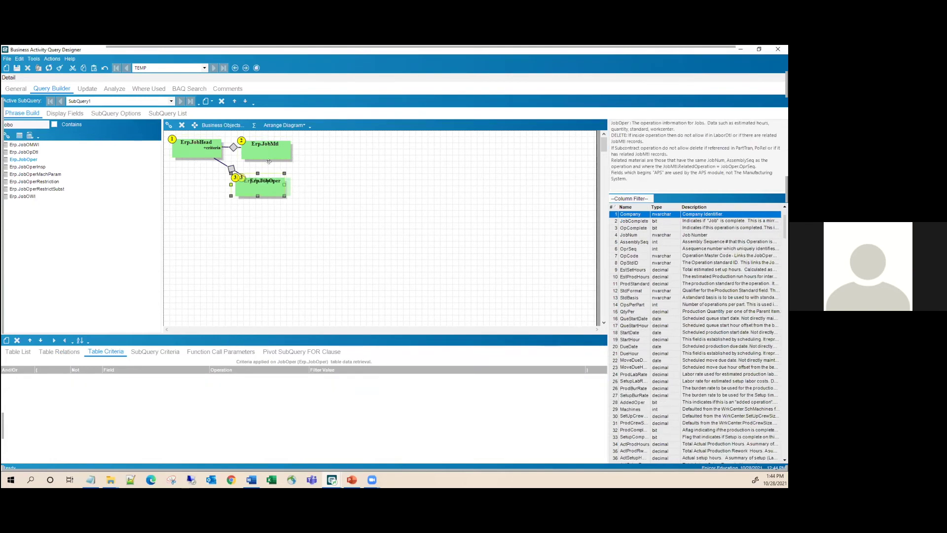
pyautogui.click(268, 147)
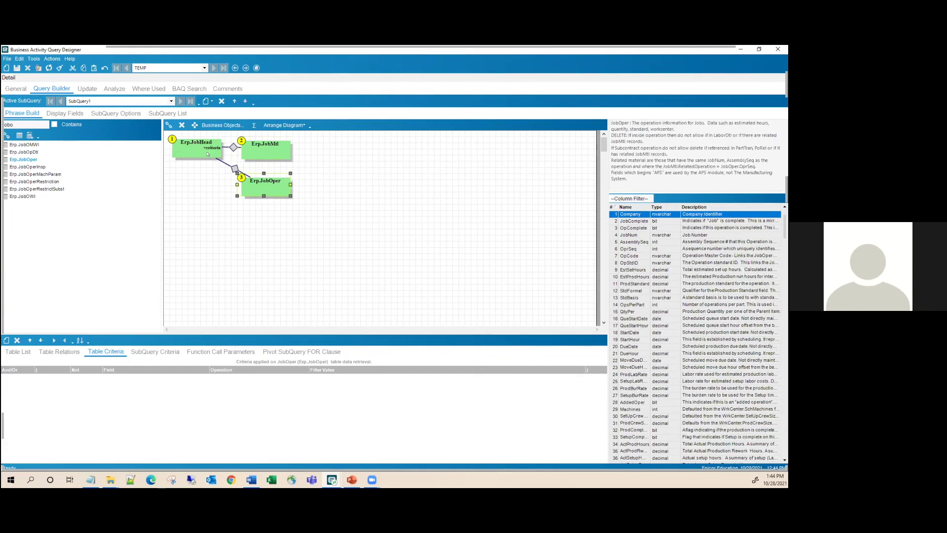
pyautogui.click(196, 148)
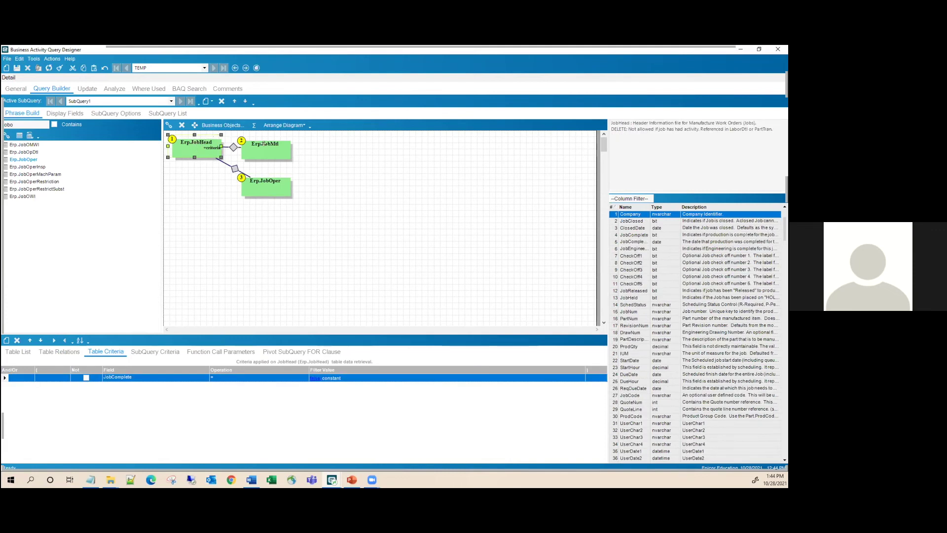
# - Widen the column list to show JobMtl's full field names, and add an Erp.JobMtl criterion of JobComplete equal to the constant false
pyautogui.click(262, 147)
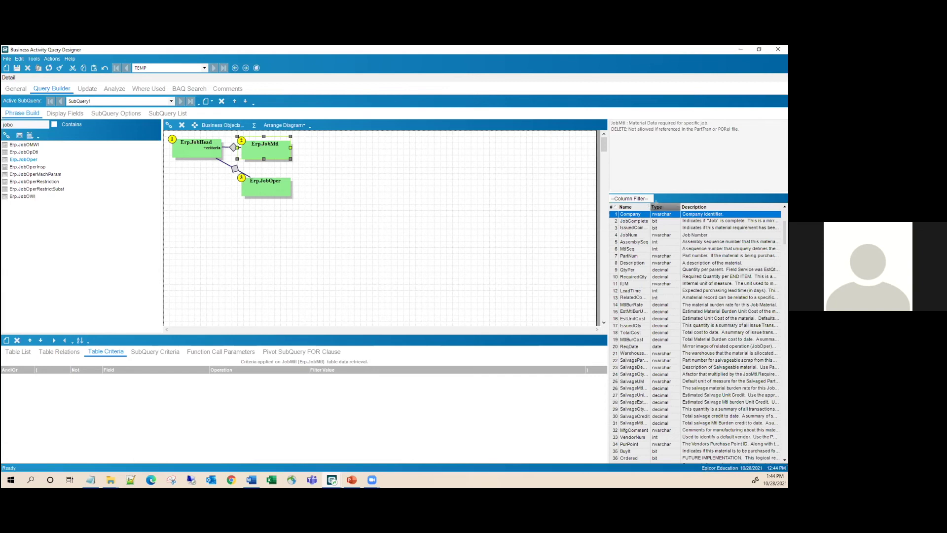
pyautogui.doubleClick(652, 206)
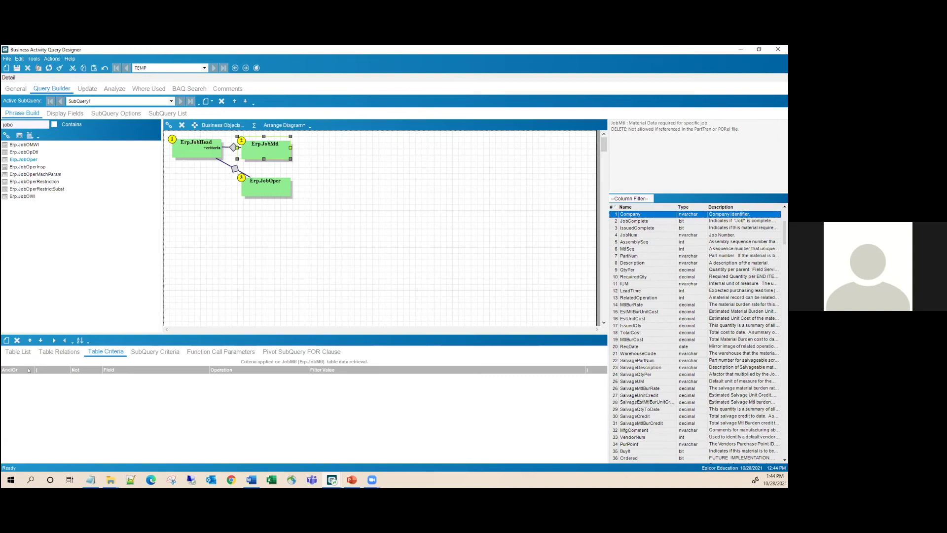
pyautogui.click(6, 341)
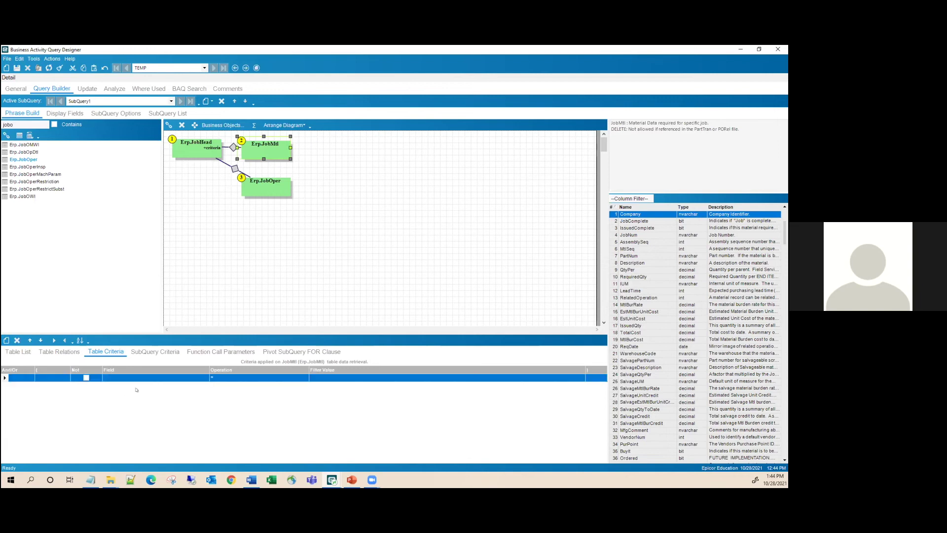
pyautogui.click(205, 378)
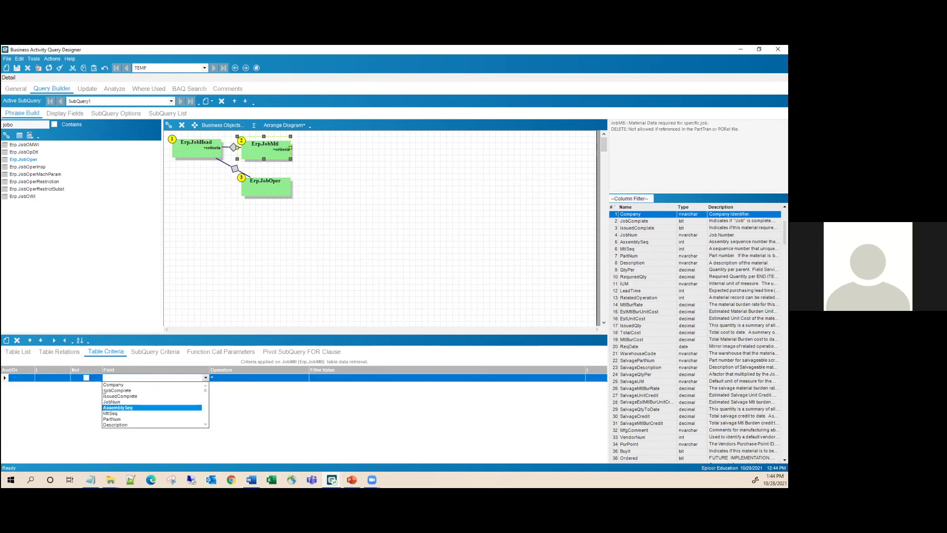
pyautogui.click(155, 390)
pyautogui.click(320, 378)
pyautogui.click(319, 384)
pyautogui.click(320, 379)
pyautogui.write('false')
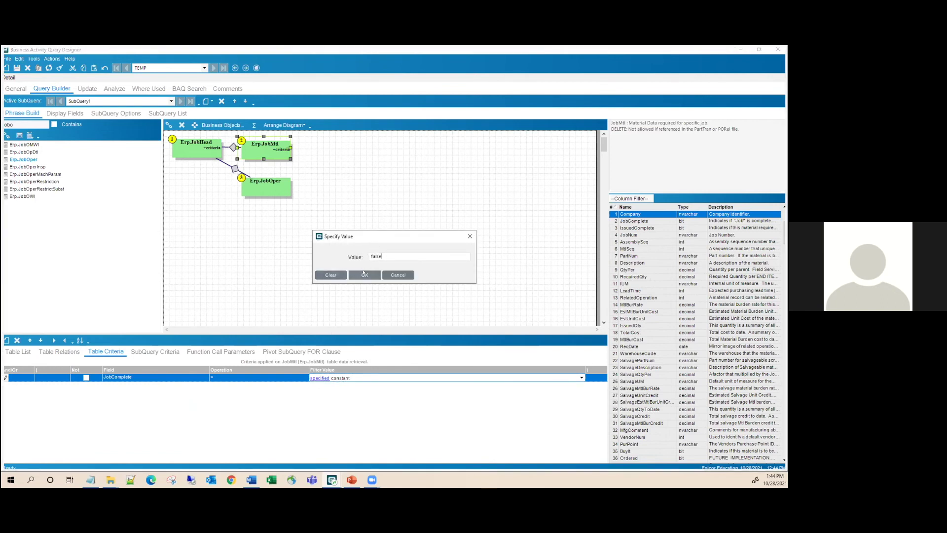
pyautogui.click(364, 274)
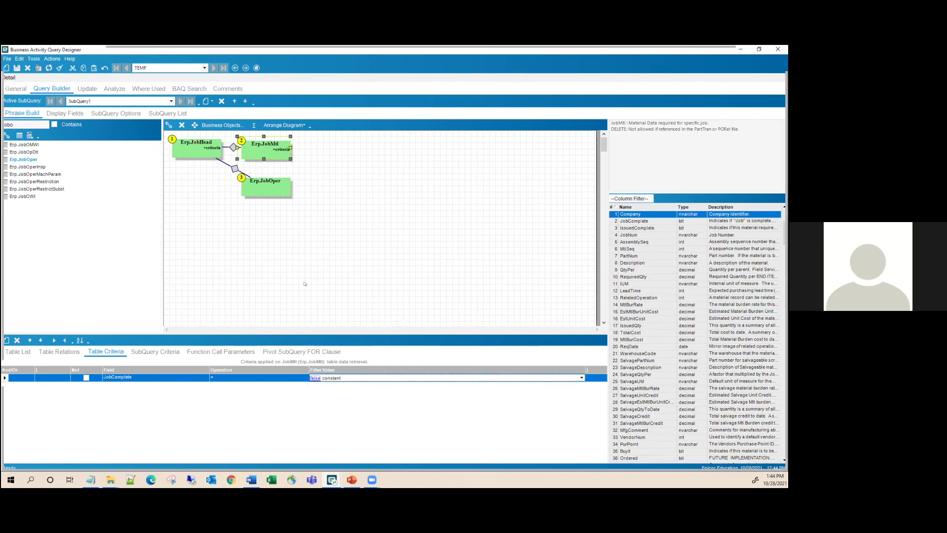
# - Add a table criterion to Erp.JobOper requiring JobComplete to equal the constant false
pyautogui.click(257, 186)
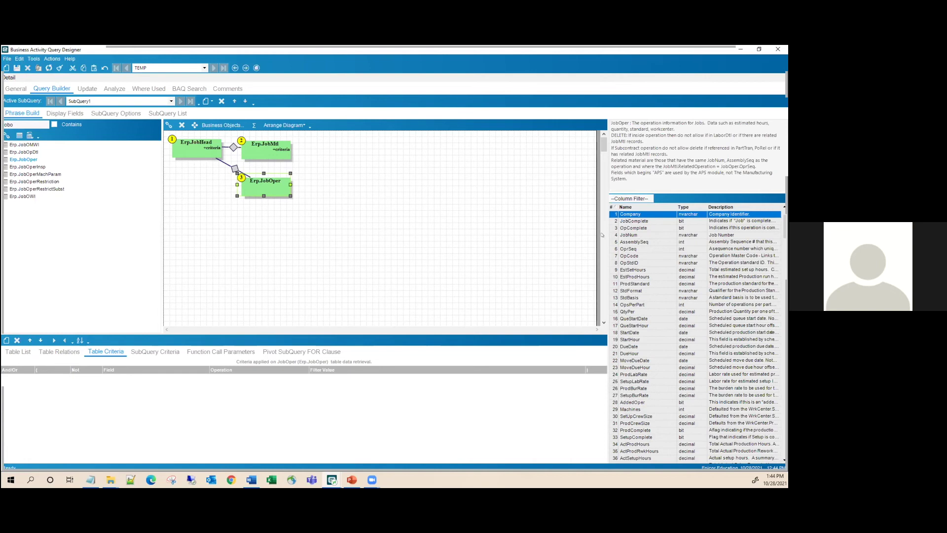
pyautogui.press('Down')
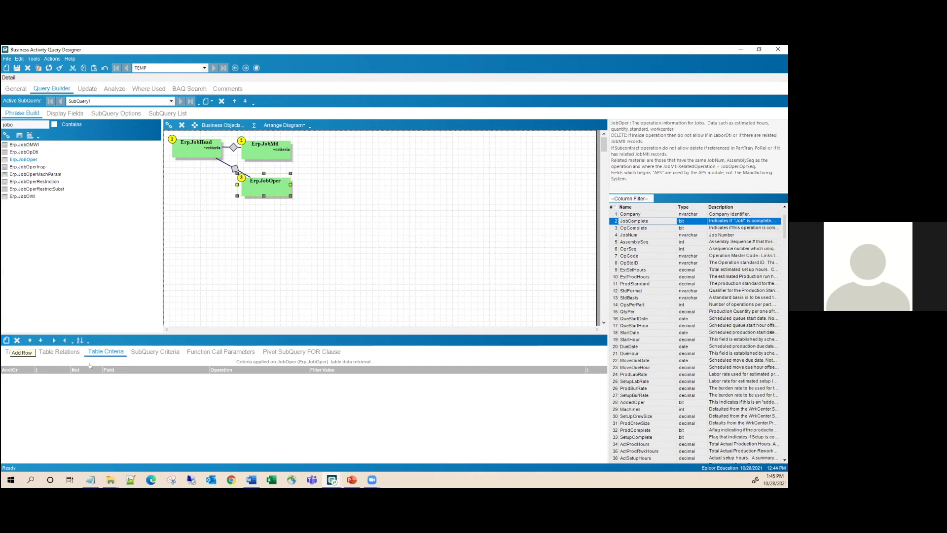
pyautogui.click(6, 341)
pyautogui.click(206, 377)
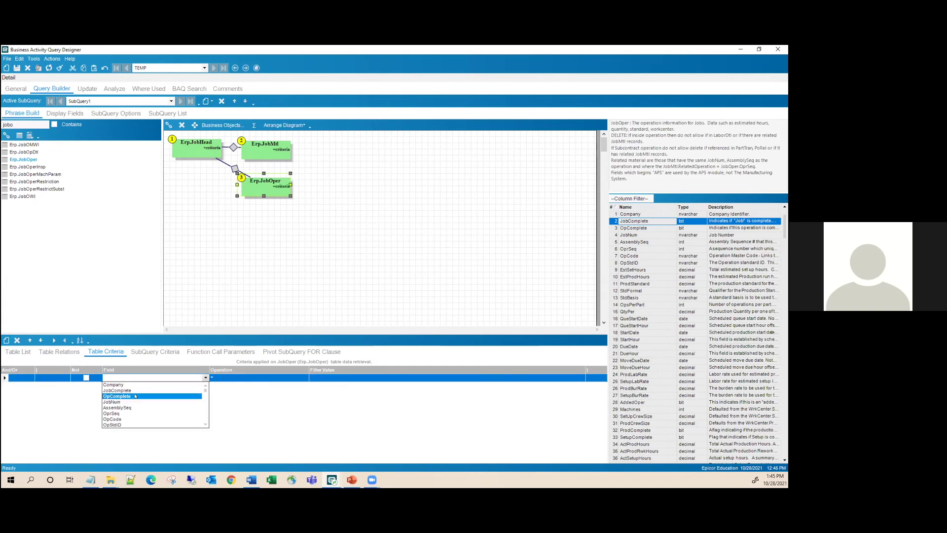
pyautogui.click(174, 390)
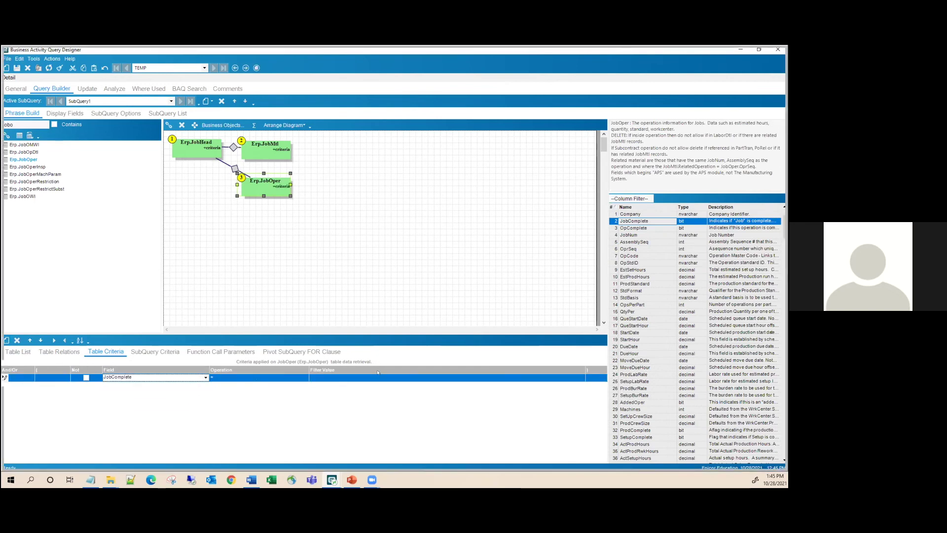
pyautogui.click(372, 378)
pyautogui.click(346, 387)
pyautogui.click(318, 378)
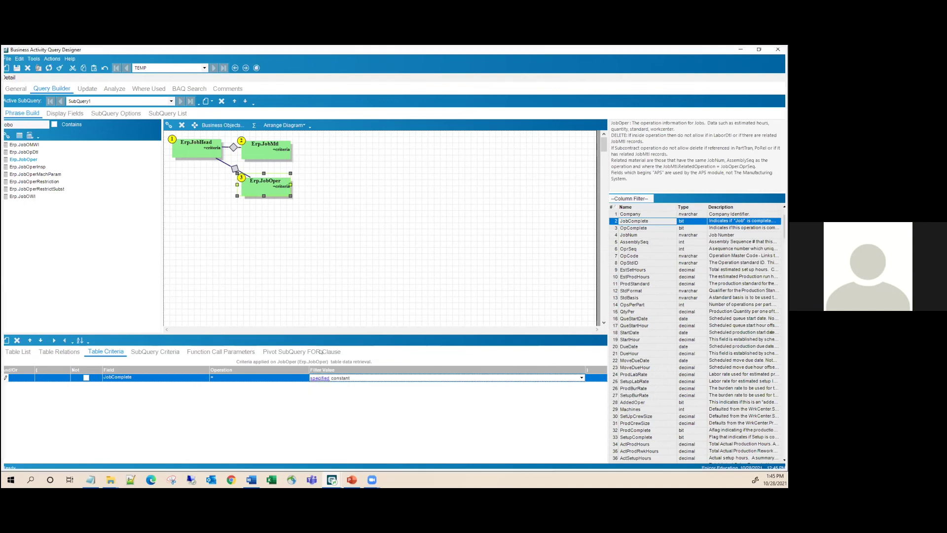
pyautogui.write('false')
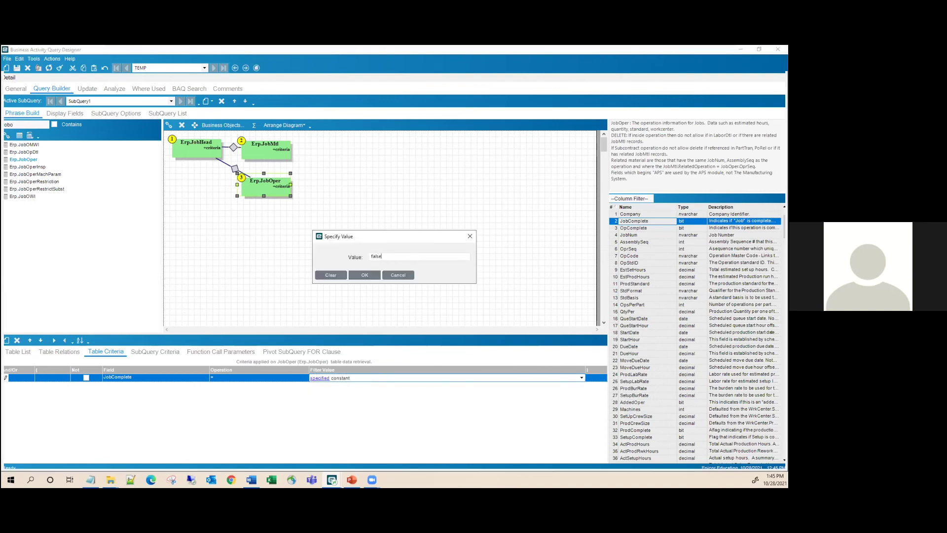
pyautogui.click(377, 275)
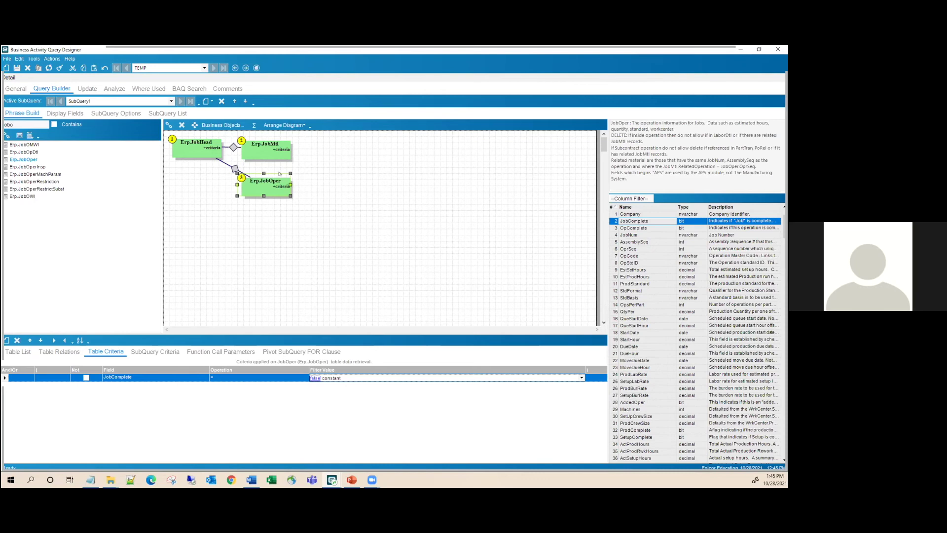
# - Review the JobComplete criteria on Erp.JobHead, Erp.JobMtl and Erp.JobOper, comparing the three tables in turn
pyautogui.click(266, 144)
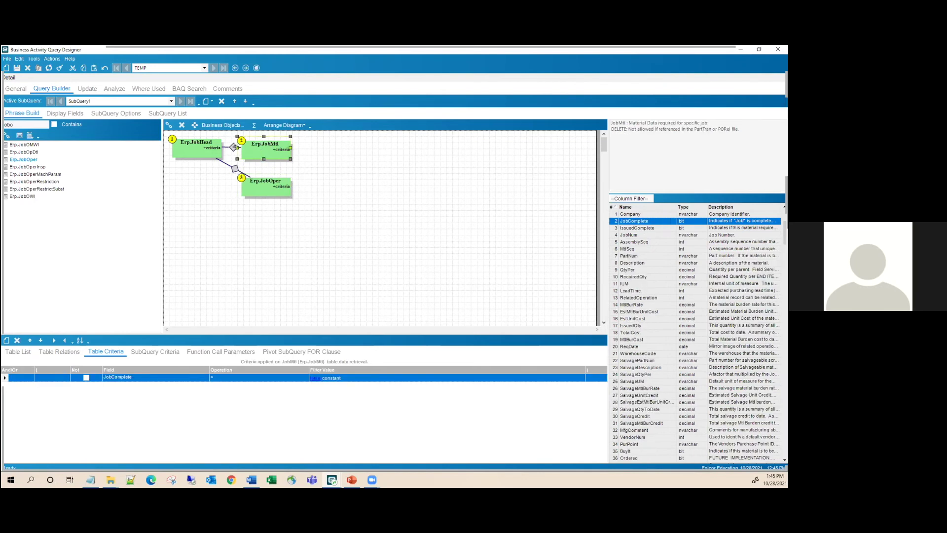
pyautogui.click(191, 141)
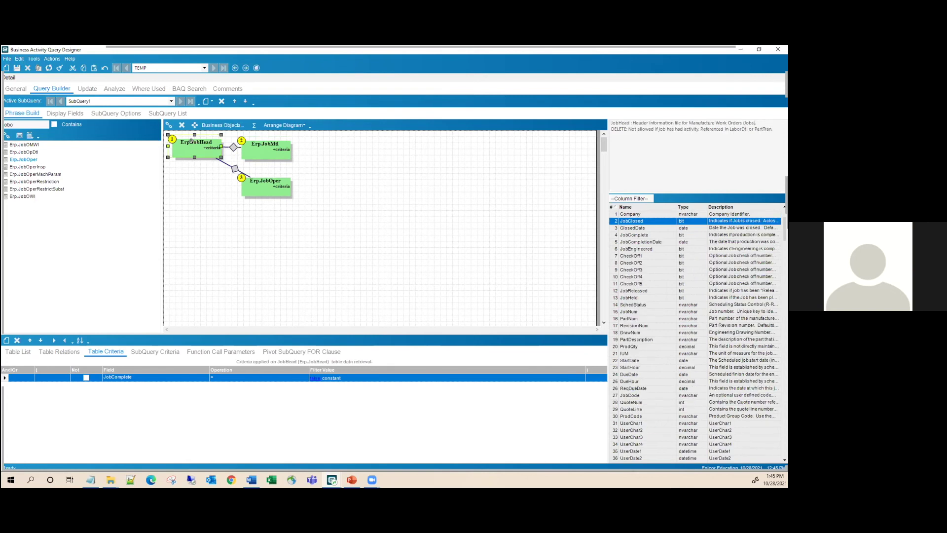
pyautogui.click(264, 143)
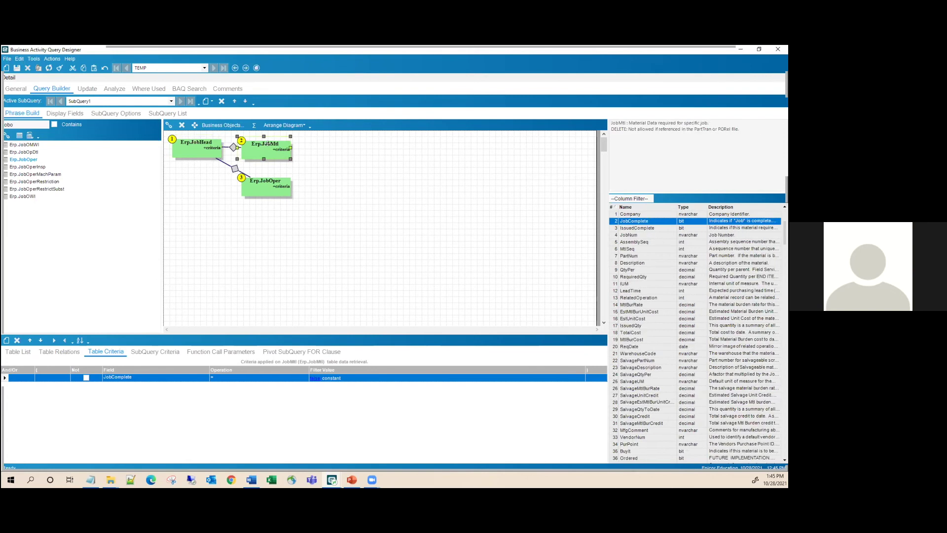
pyautogui.click(275, 182)
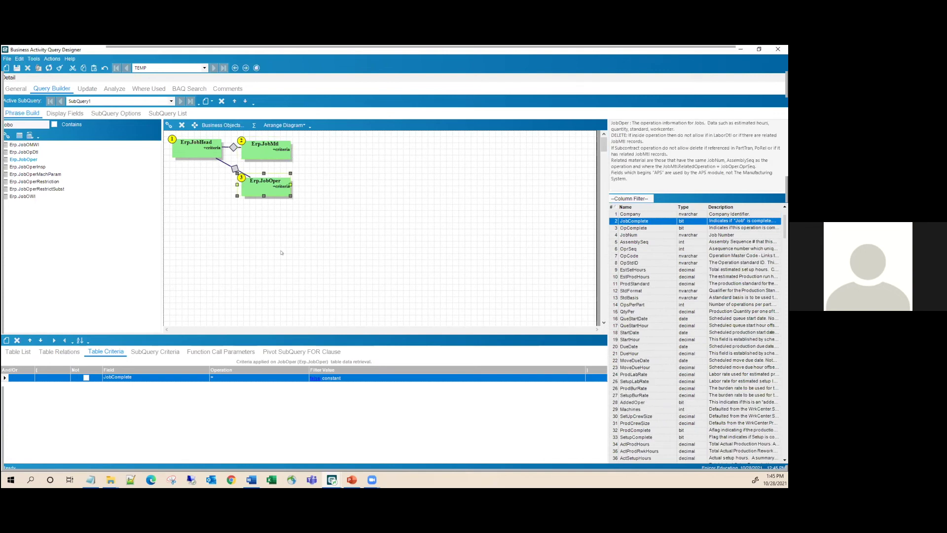
pyautogui.click(273, 143)
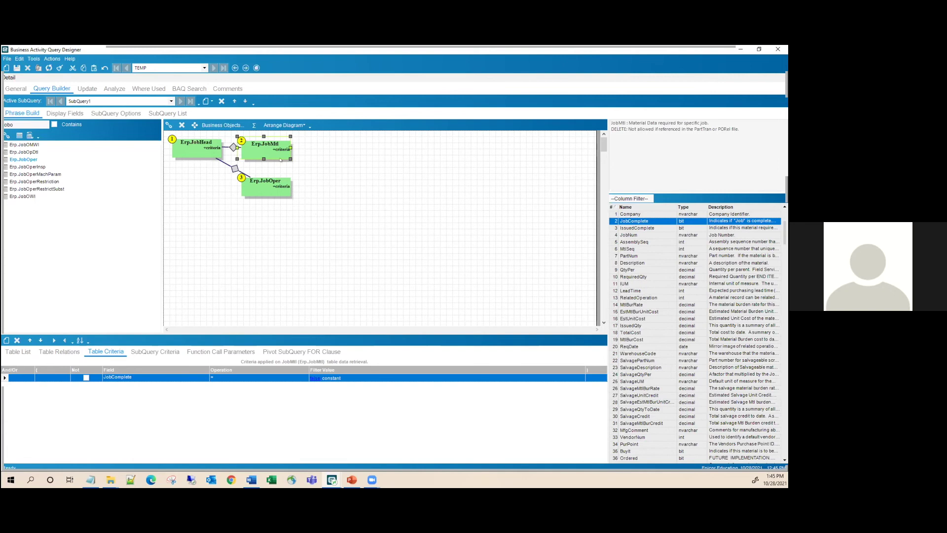
pyautogui.click(262, 181)
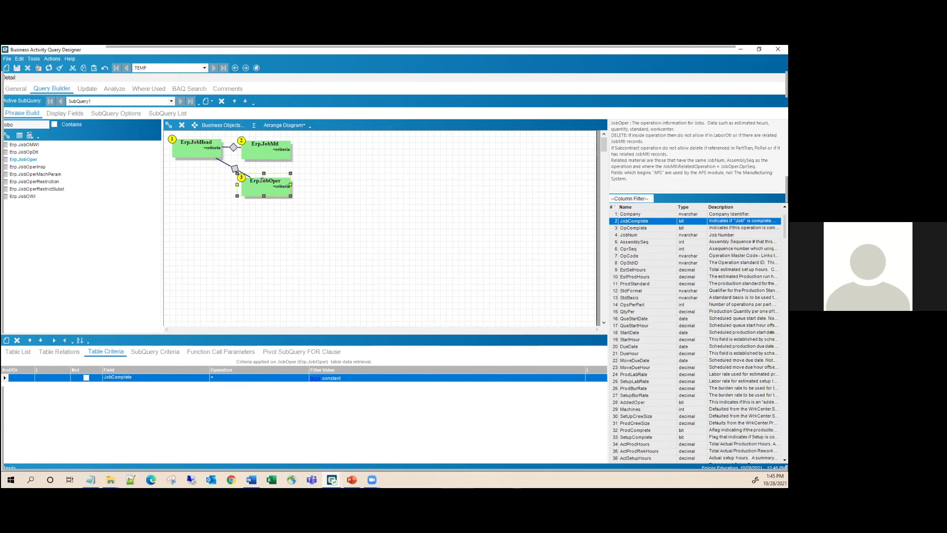
pyautogui.click(274, 147)
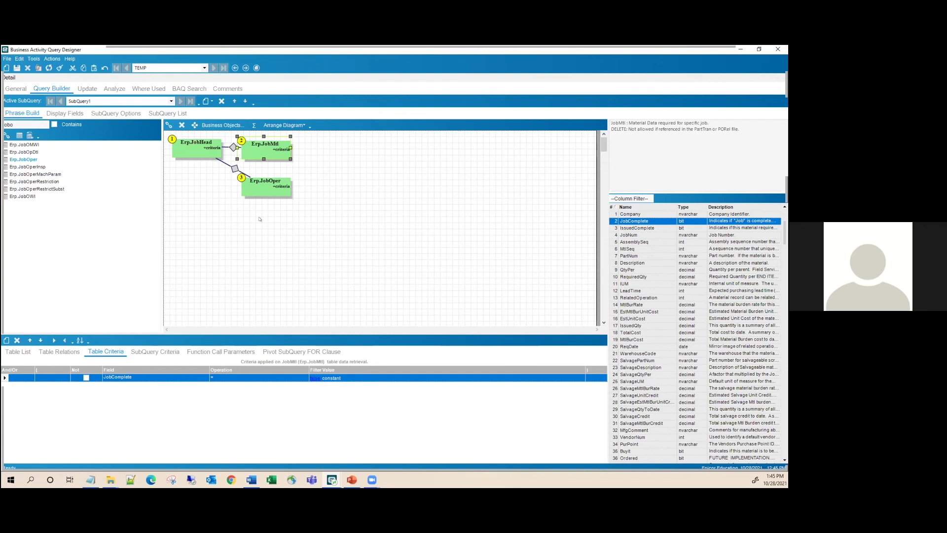
pyautogui.click(262, 181)
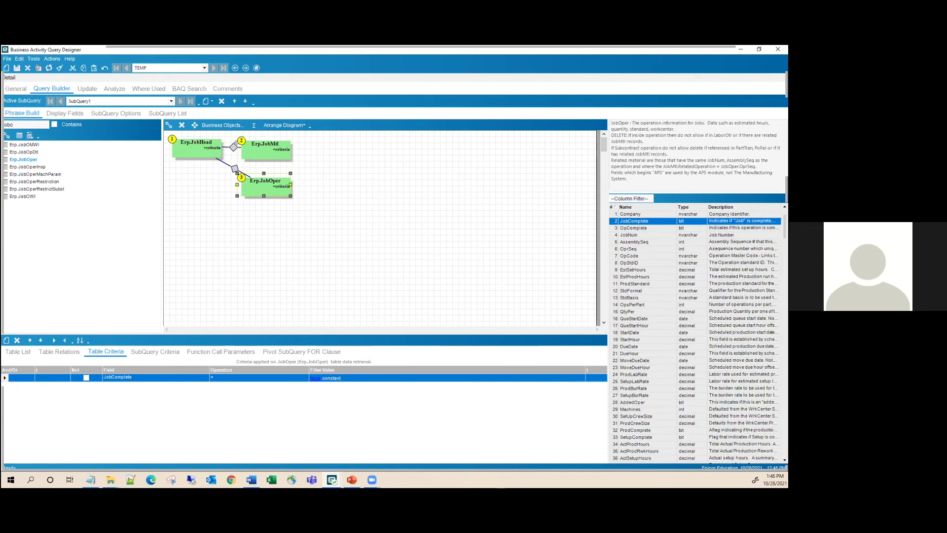
pyautogui.click(262, 143)
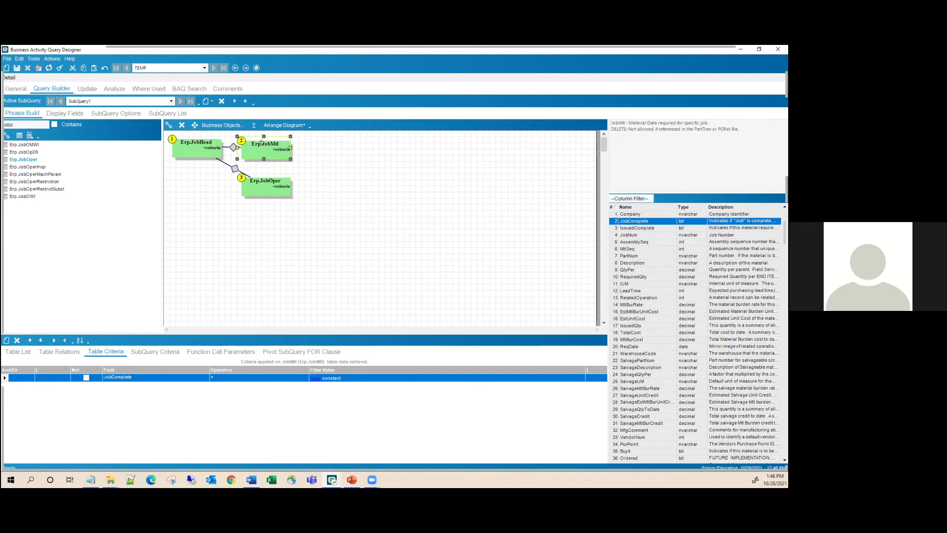
# - Review Erp.JobOper's table criteria, and inspect the relations joining Erp.JobHead to Erp.JobMtl and Erp.JobOper
pyautogui.click(256, 181)
pyautogui.click(262, 188)
pyautogui.click(228, 145)
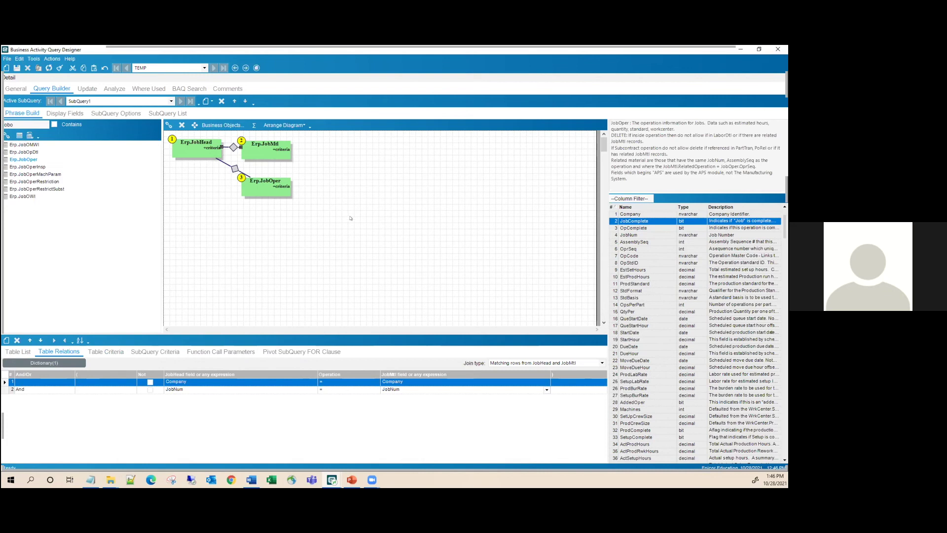
pyautogui.click(225, 162)
# - Add a subquery criterion requiring the JobHead table's JobComplete field to equal the constant false
pyautogui.click(162, 352)
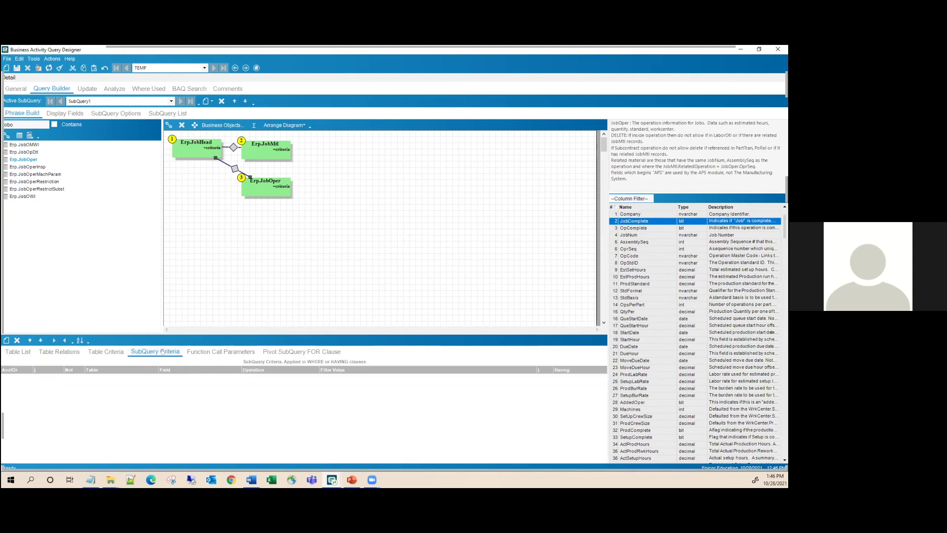
pyautogui.click(6, 341)
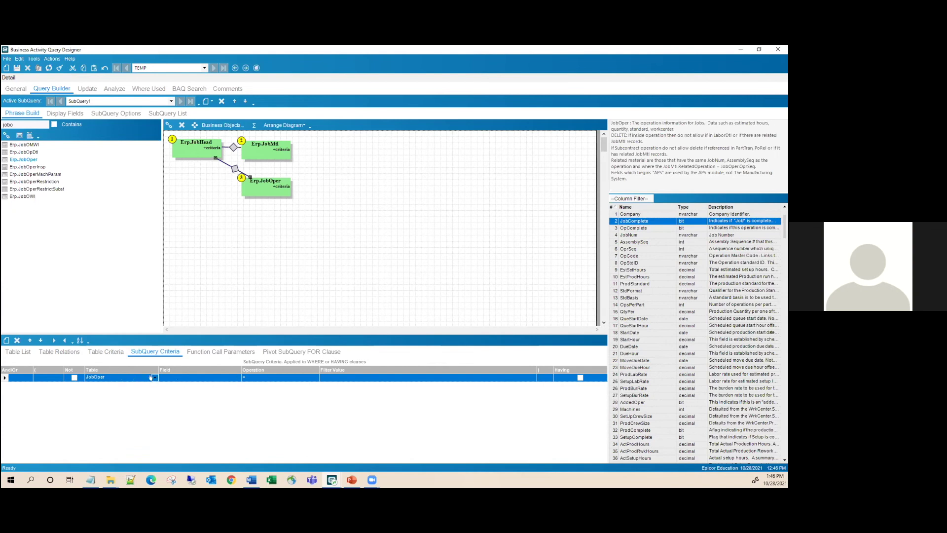
pyautogui.click(154, 378)
pyautogui.click(126, 384)
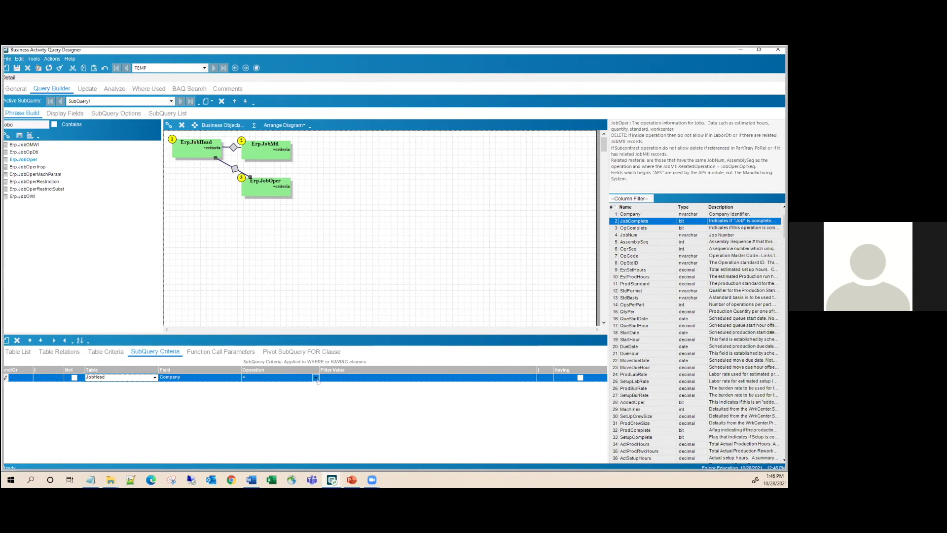
pyautogui.click(236, 377)
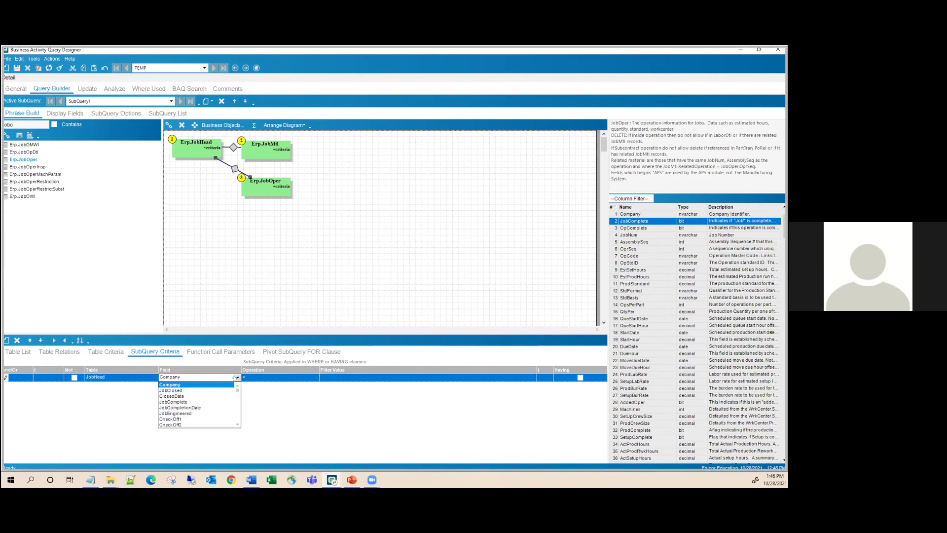
pyautogui.click(177, 402)
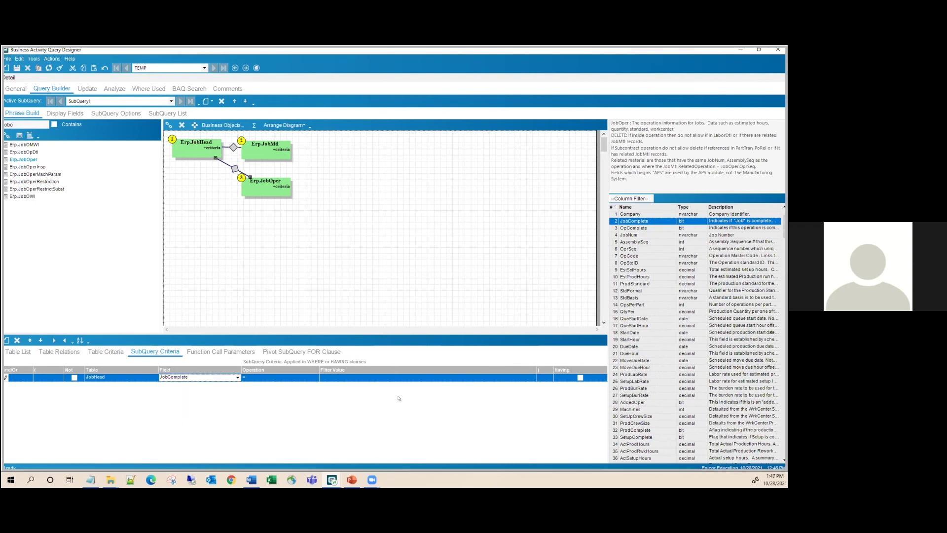
pyautogui.click(370, 378)
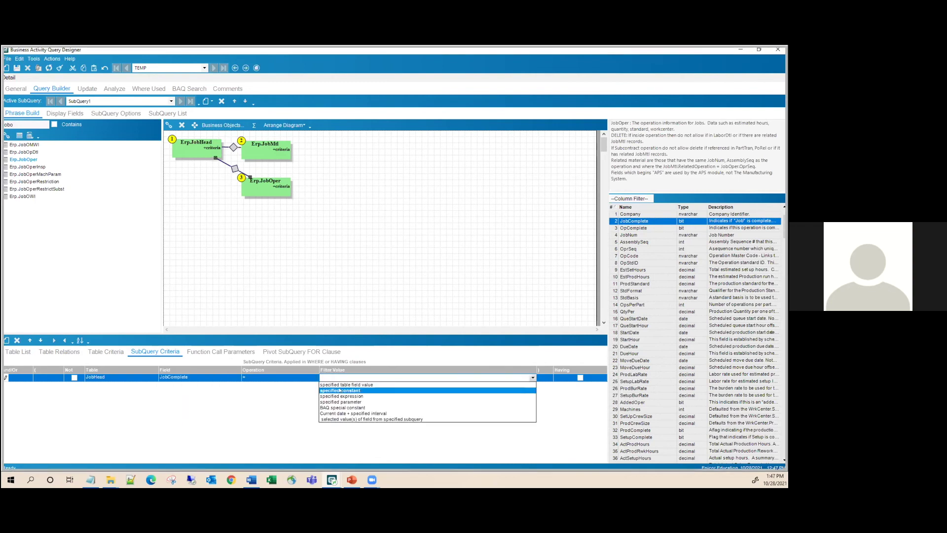
pyautogui.click(330, 390)
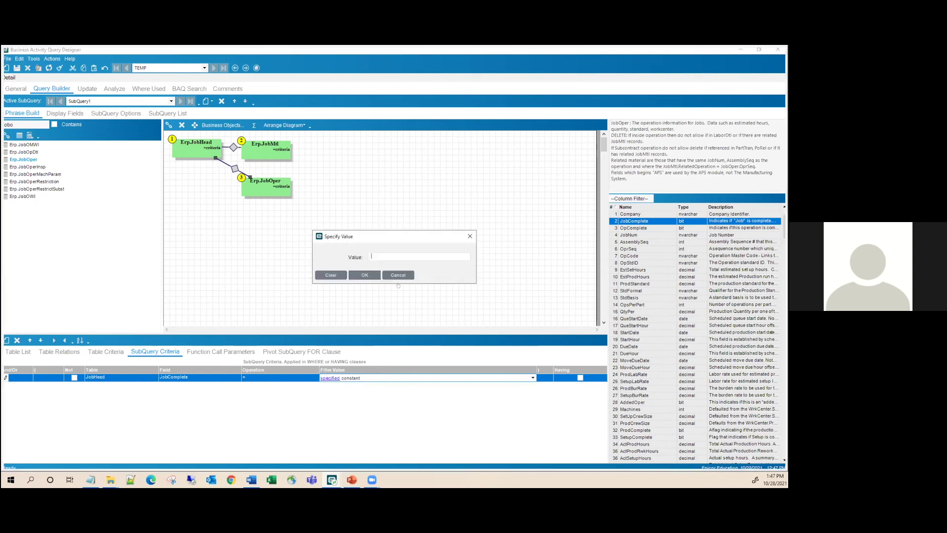
pyautogui.write('false')
pyautogui.click(370, 276)
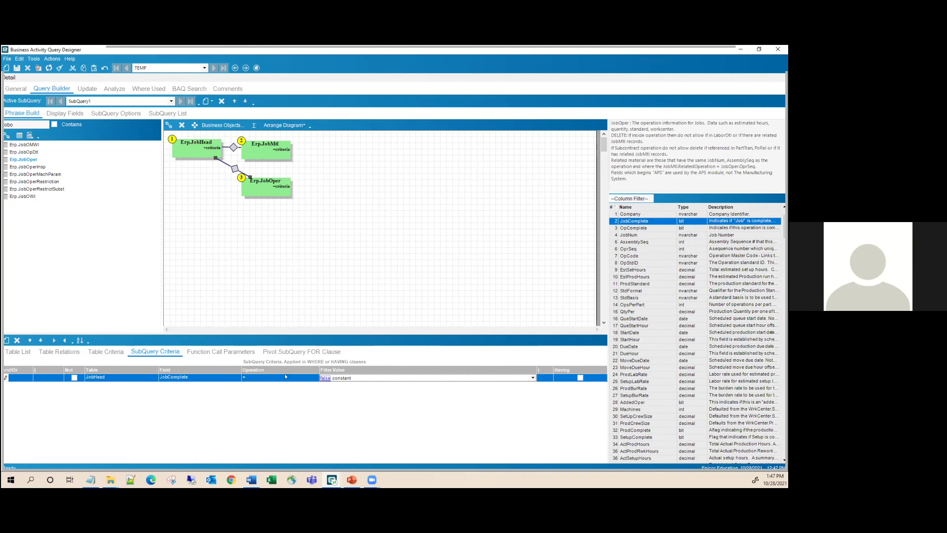
# - Compare the table criteria on Erp.JobHead and Erp.JobOper with the subquery criteria
pyautogui.click(198, 151)
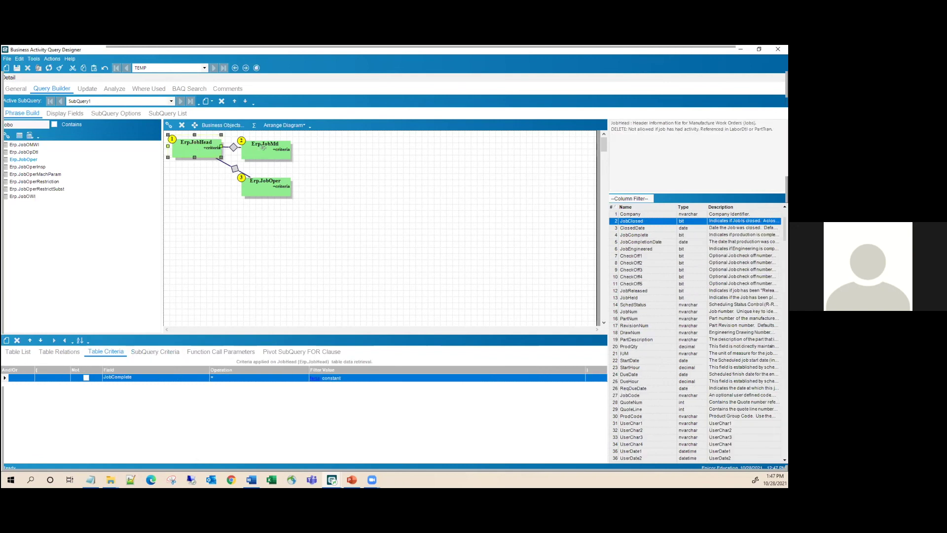
pyautogui.click(264, 188)
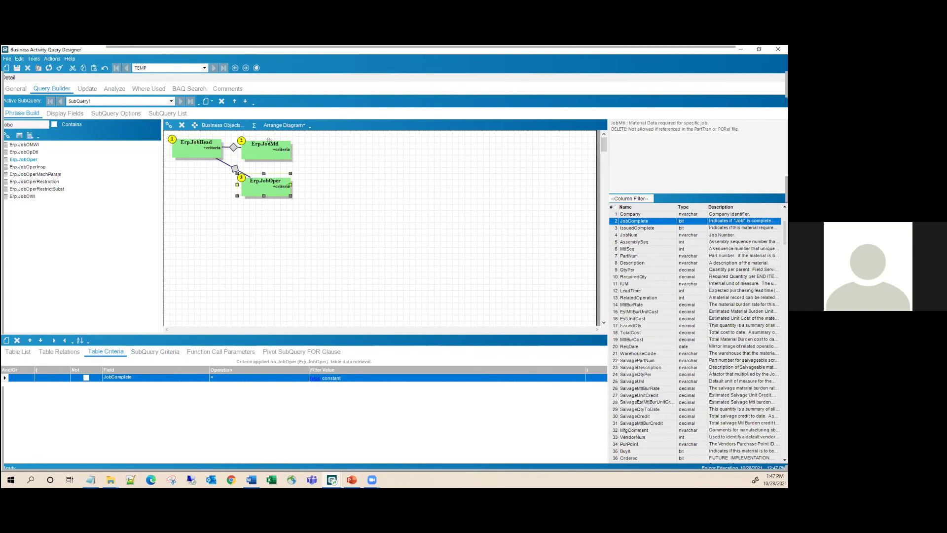
pyautogui.click(156, 351)
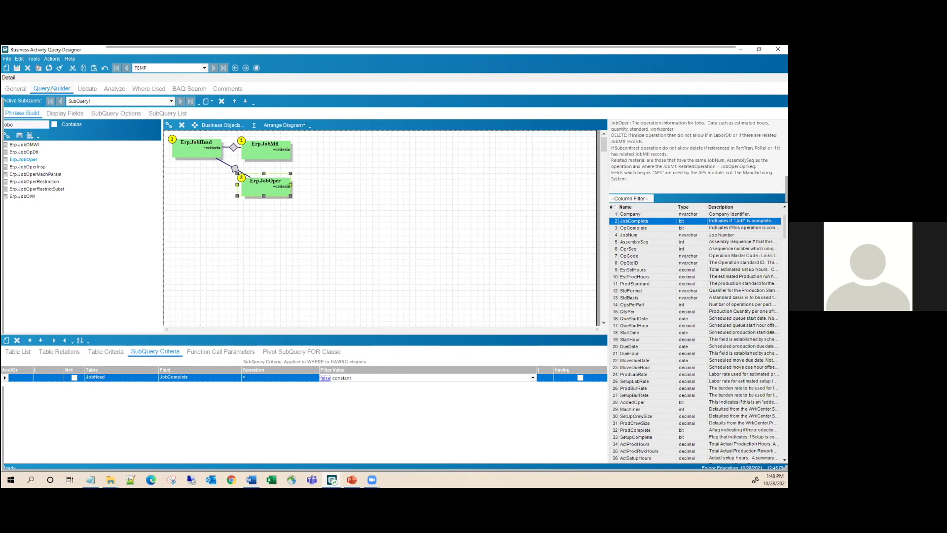
# - In the subquery list, enter an opening parenthesis before SubQuery1 and a closing parenthesis after it
pyautogui.click(173, 114)
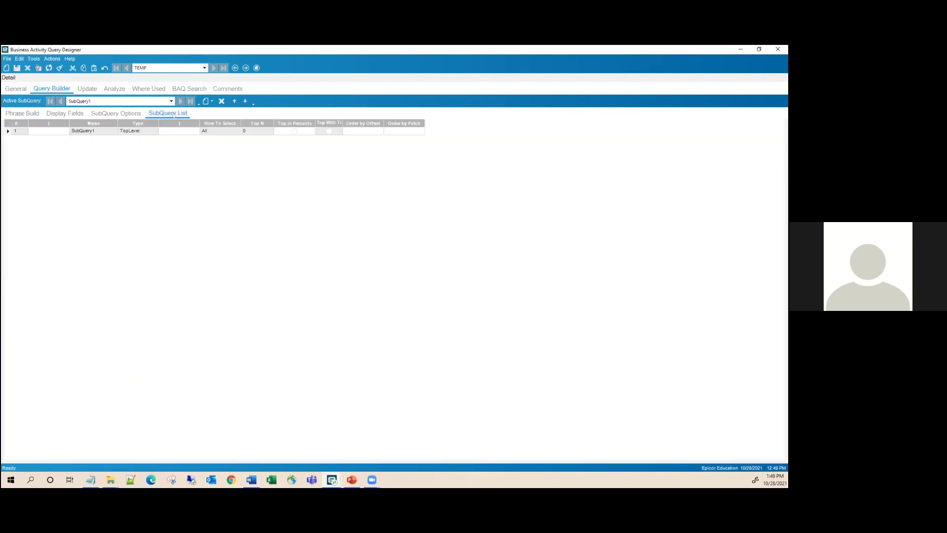
pyautogui.click(51, 128)
pyautogui.write('(')
pyautogui.click(175, 129)
pyautogui.write(')')
pyautogui.write(')')
# - Switch to the PowerPoint presentation and show the closing slide, "That's All Doc(umentation)"
pyautogui.click(352, 479)
pyautogui.scroll(-1, 256, 344)
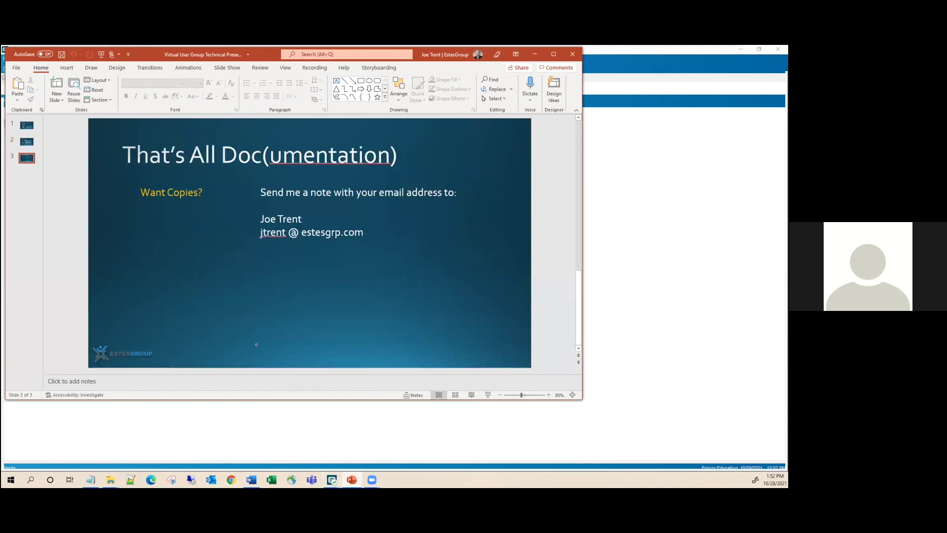